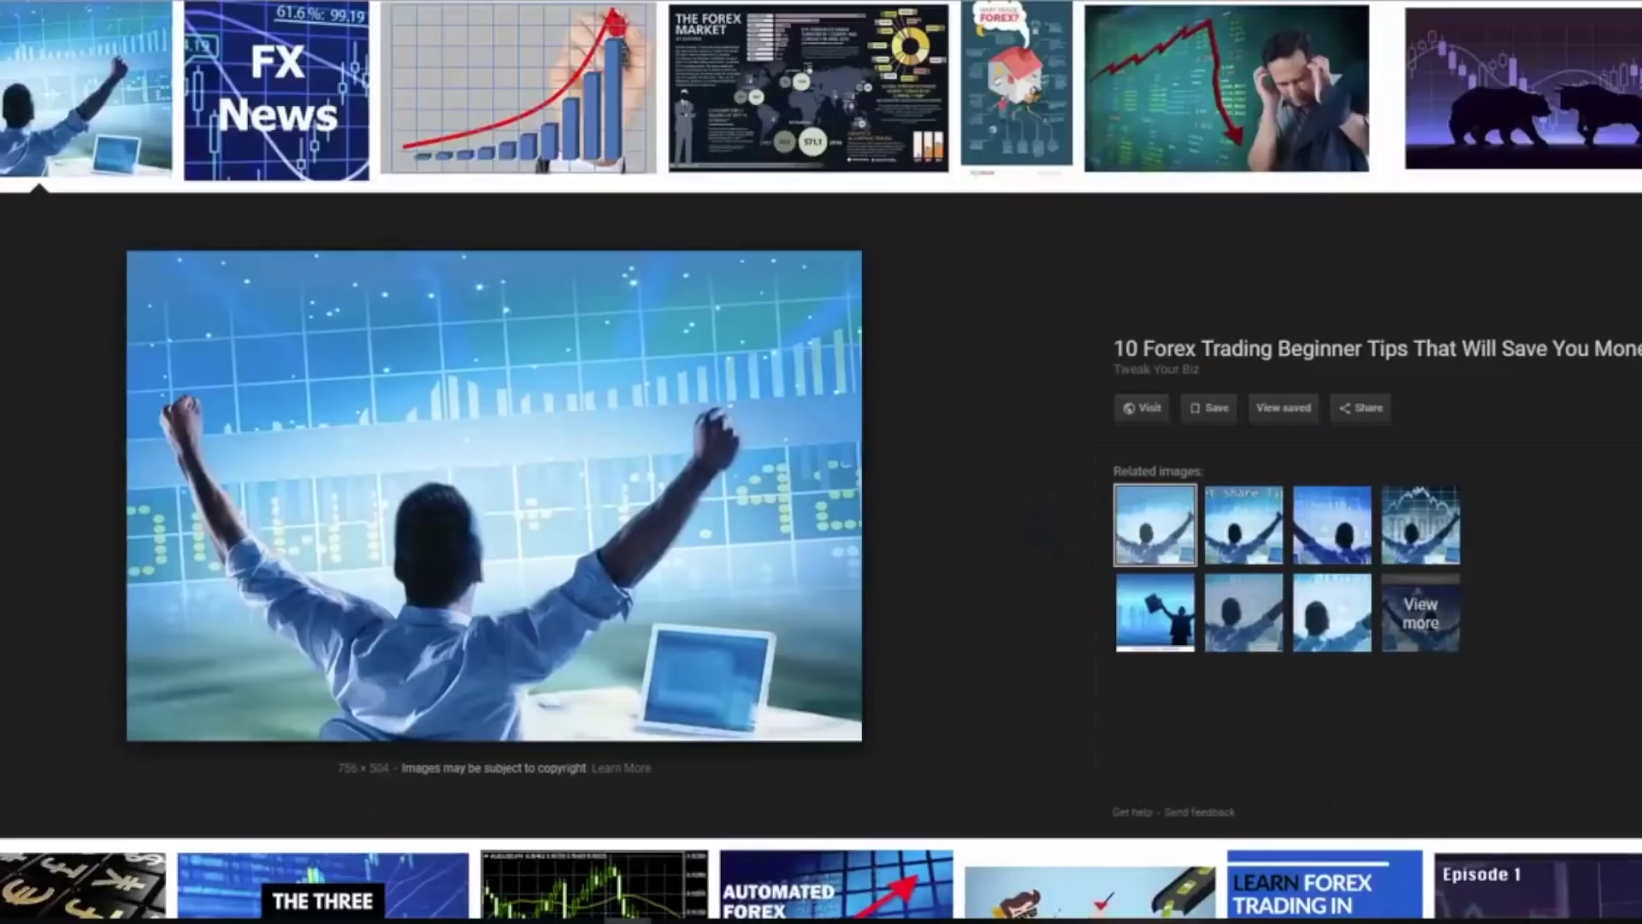
Leave the image search results and open the YouTube home page.
scroll(495, 496, up, 1)
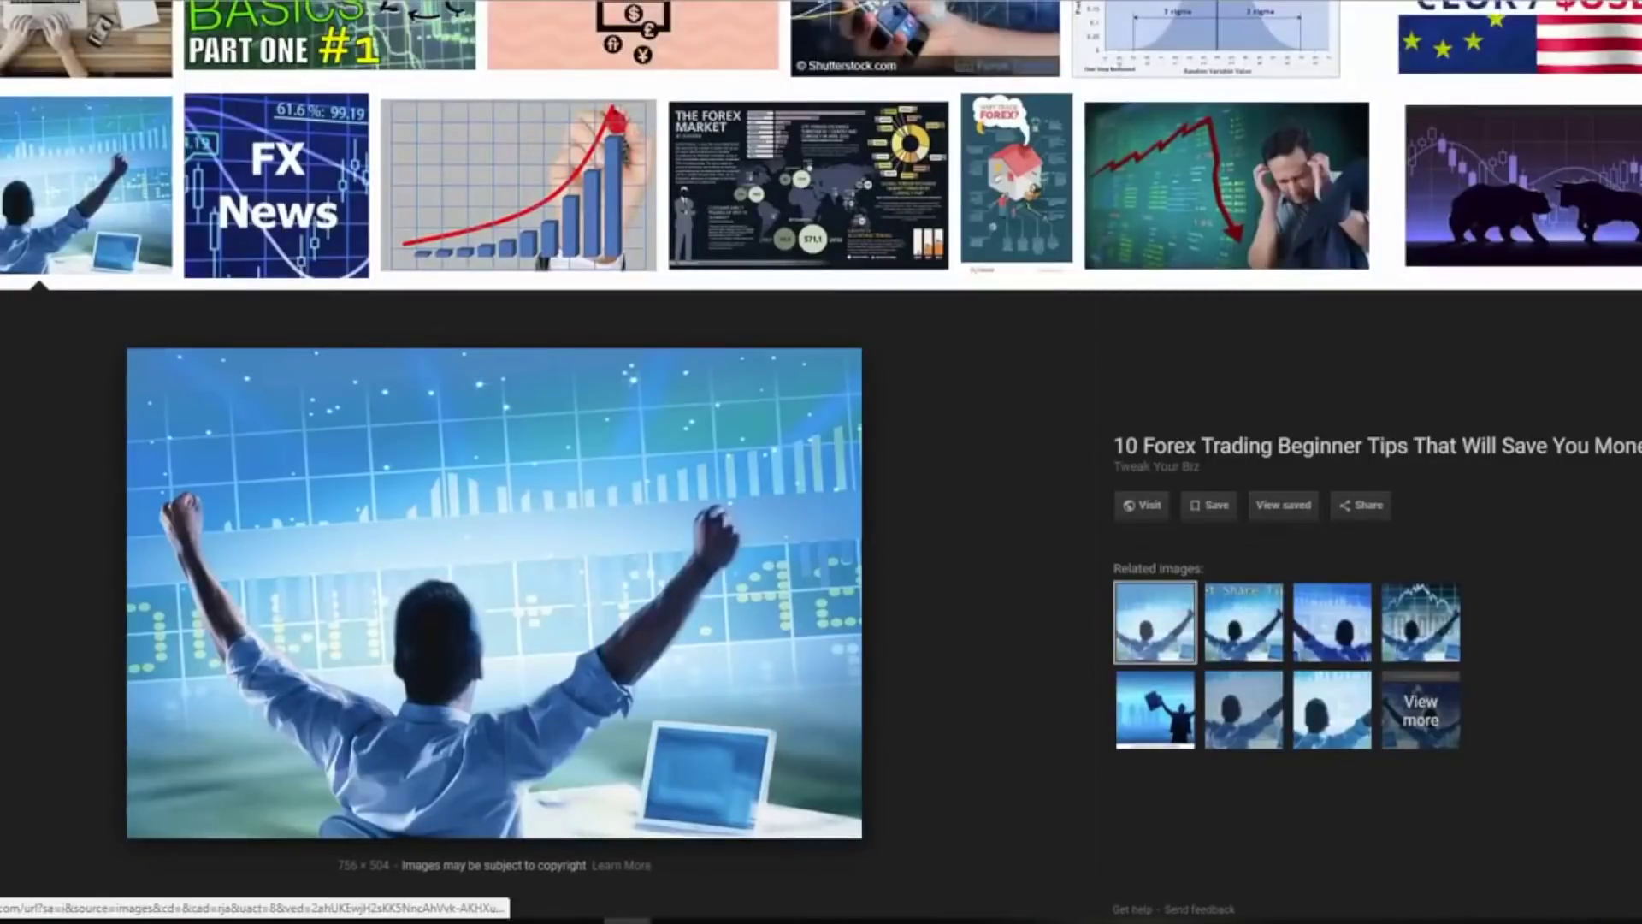
text(youtube)
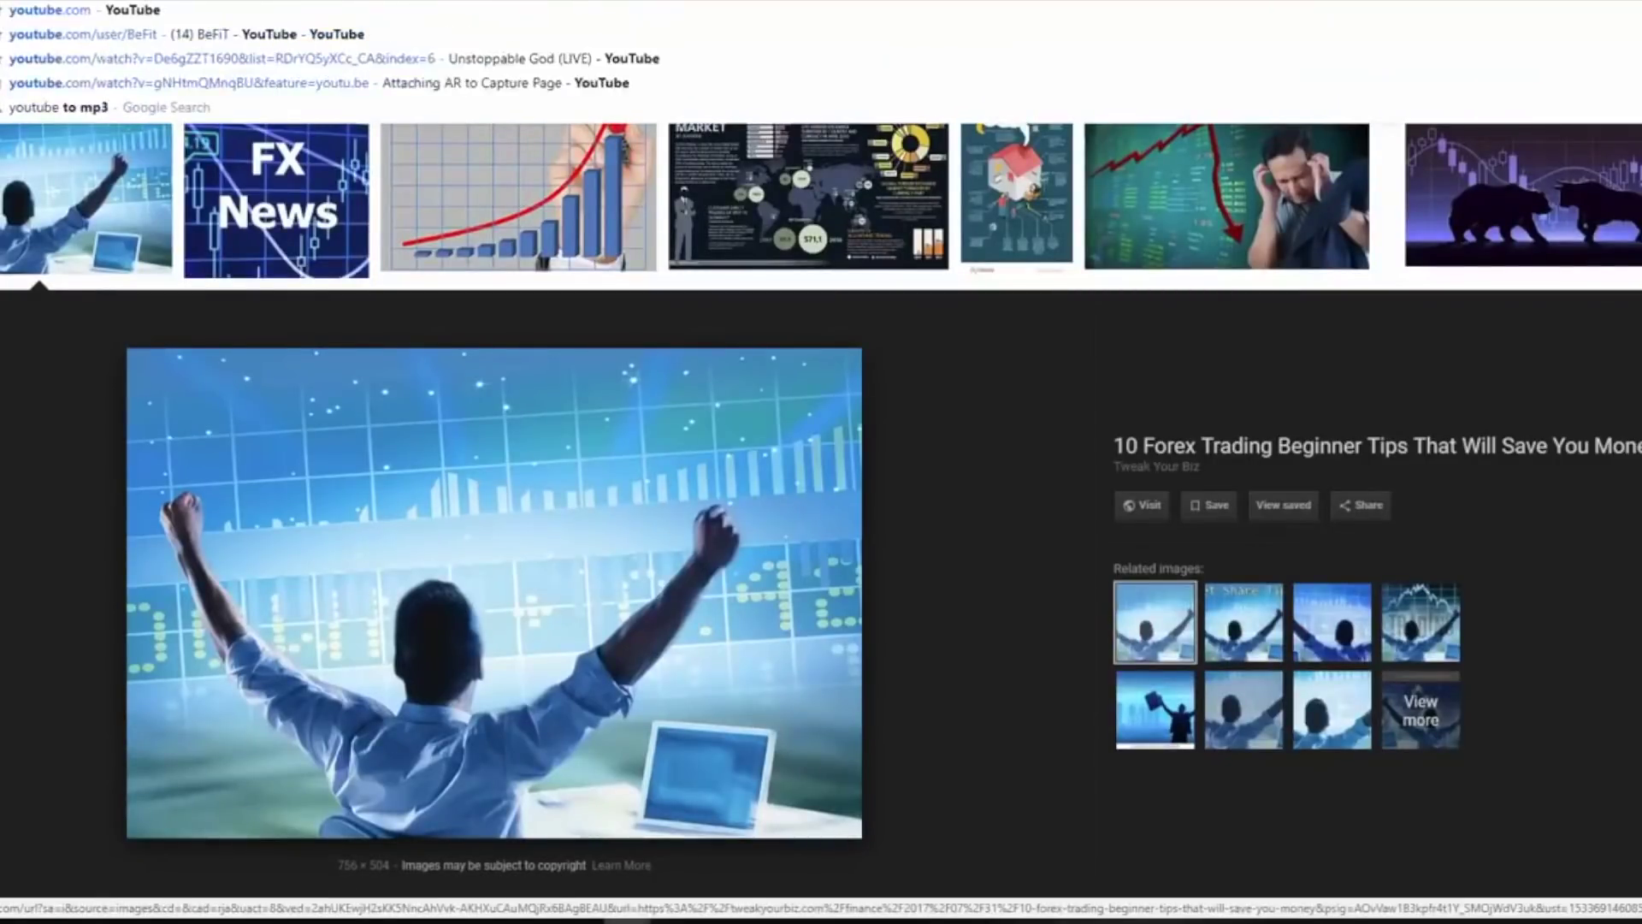
key(Escape)
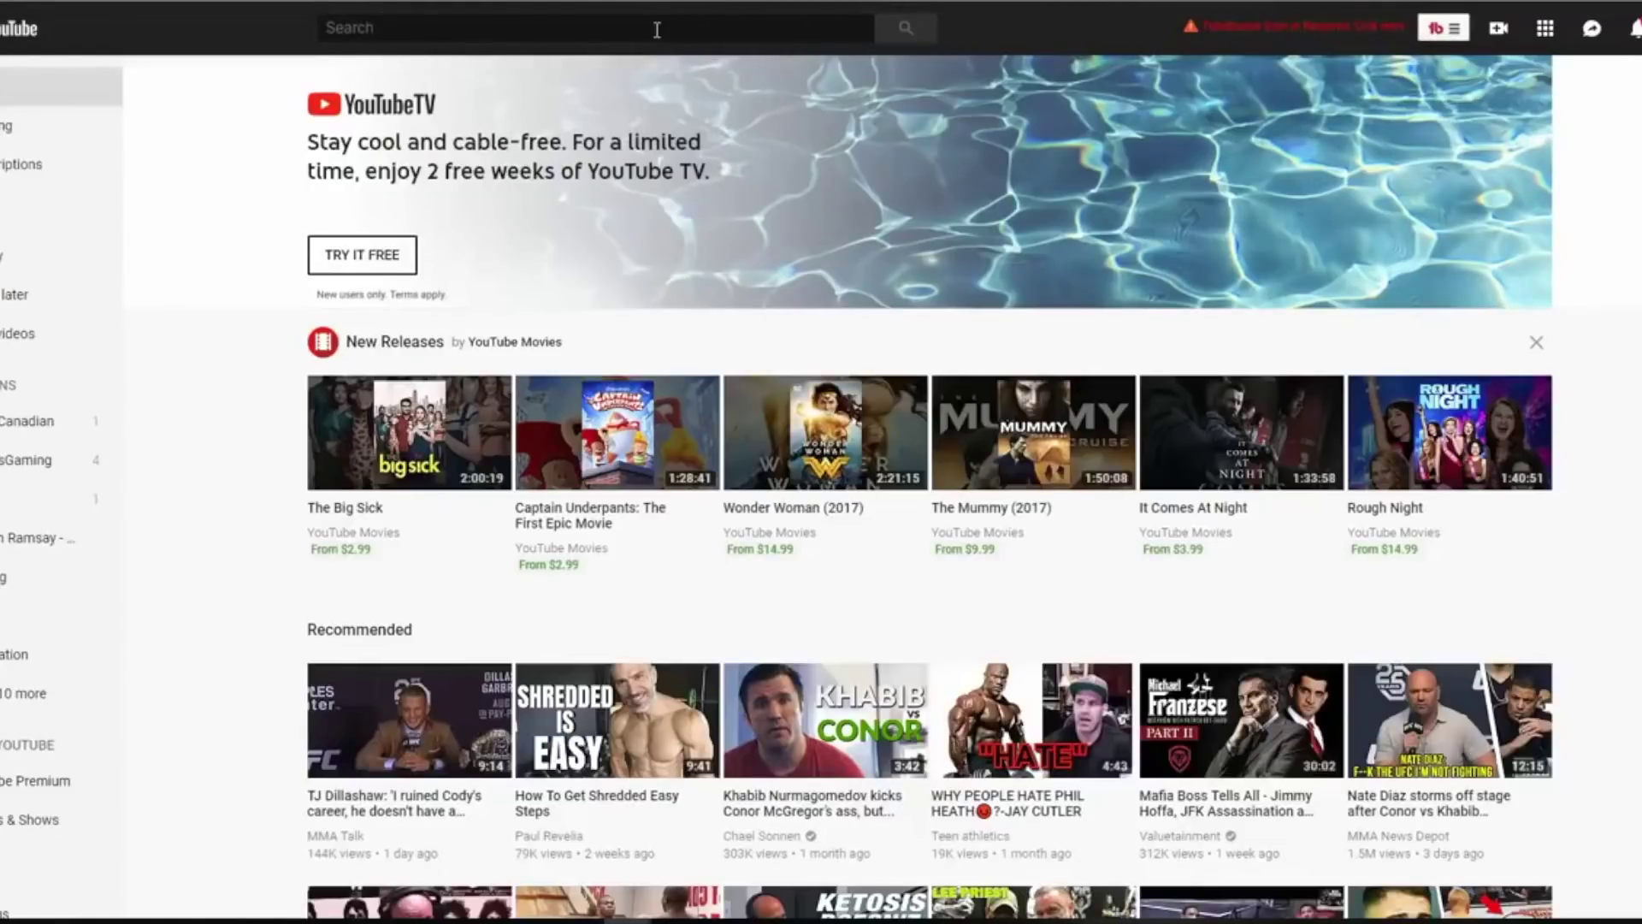
Search YouTube for "IMARKETS LIVE WEBINAR".
click(495, 40)
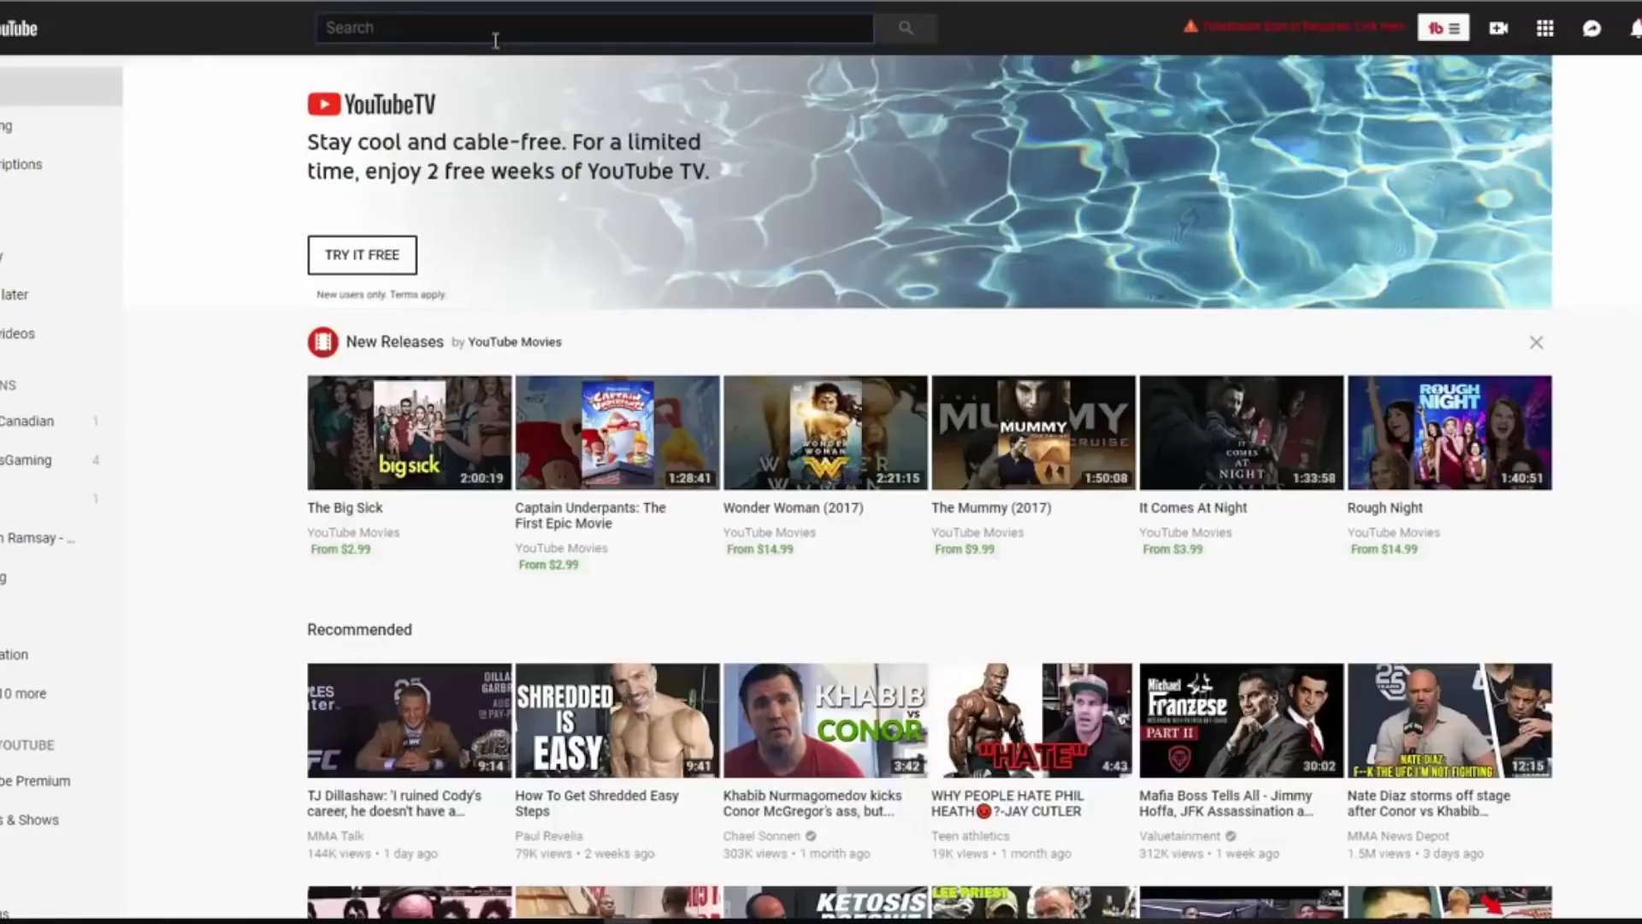
text(IMARKE)
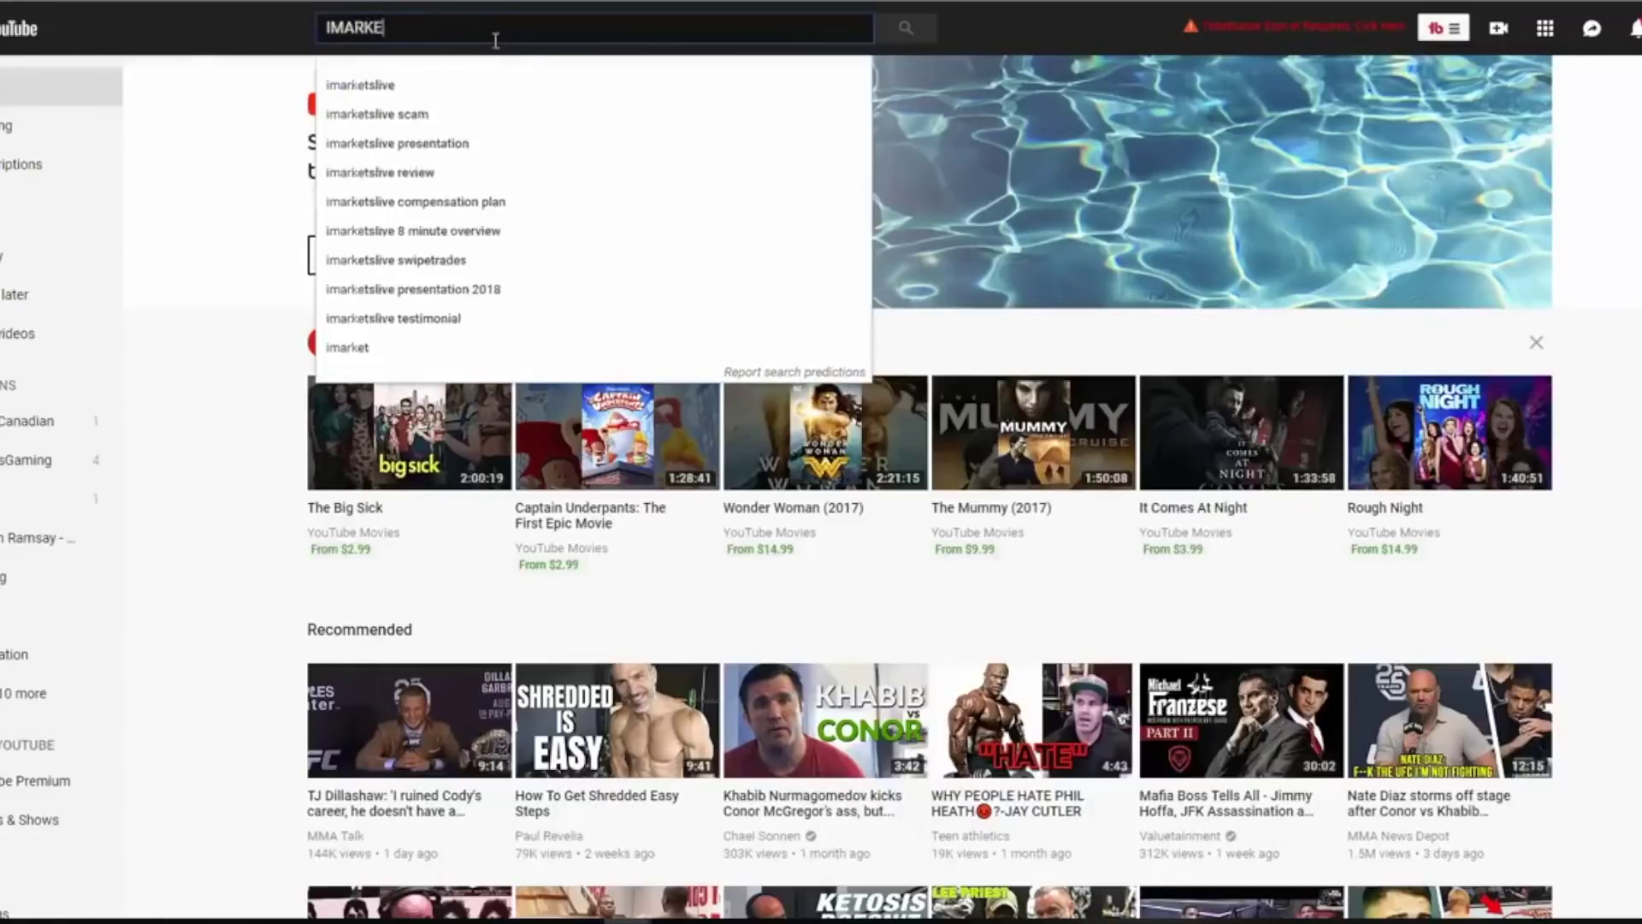
text(TS KL)
key(BackSpace)
key(BackSpace)
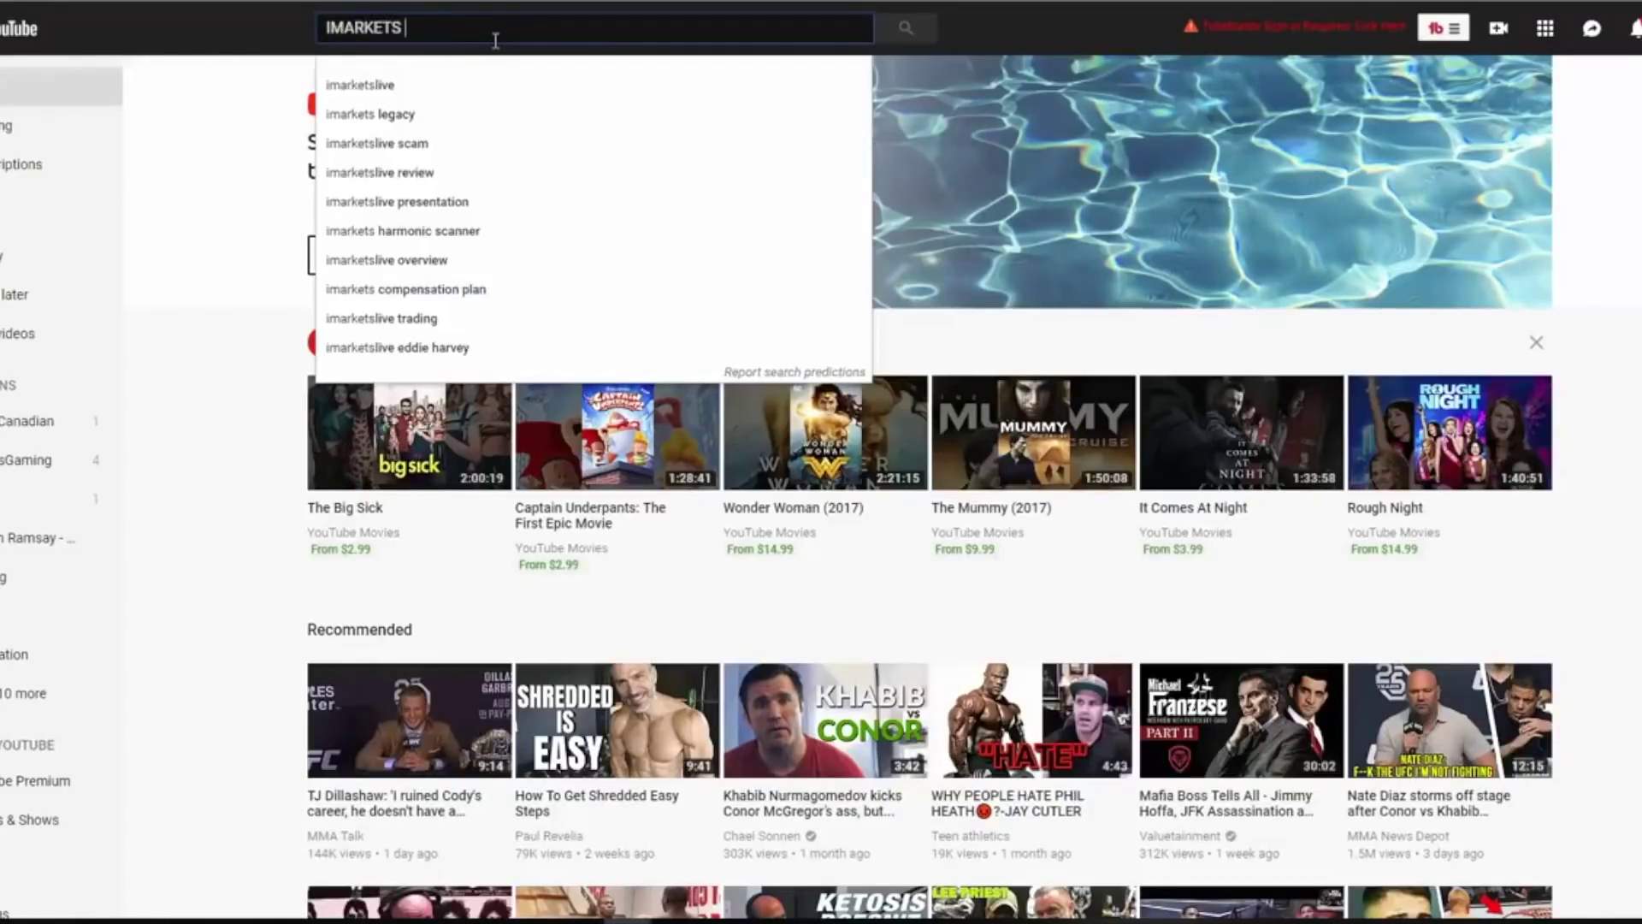
text(LIVE )
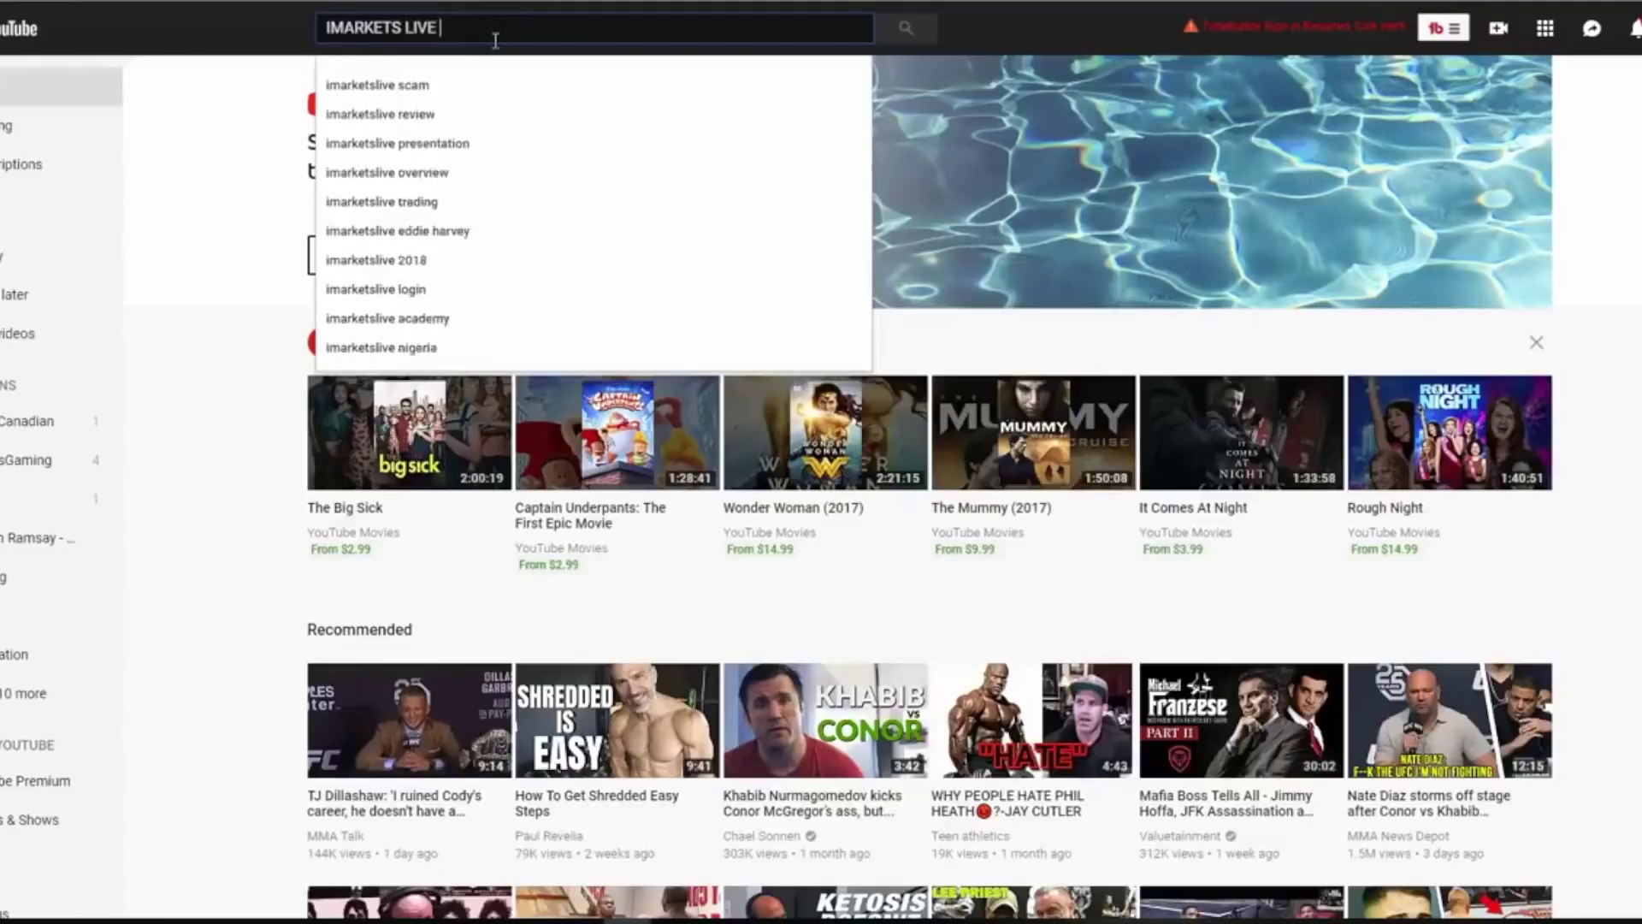
text(WEBINAR)
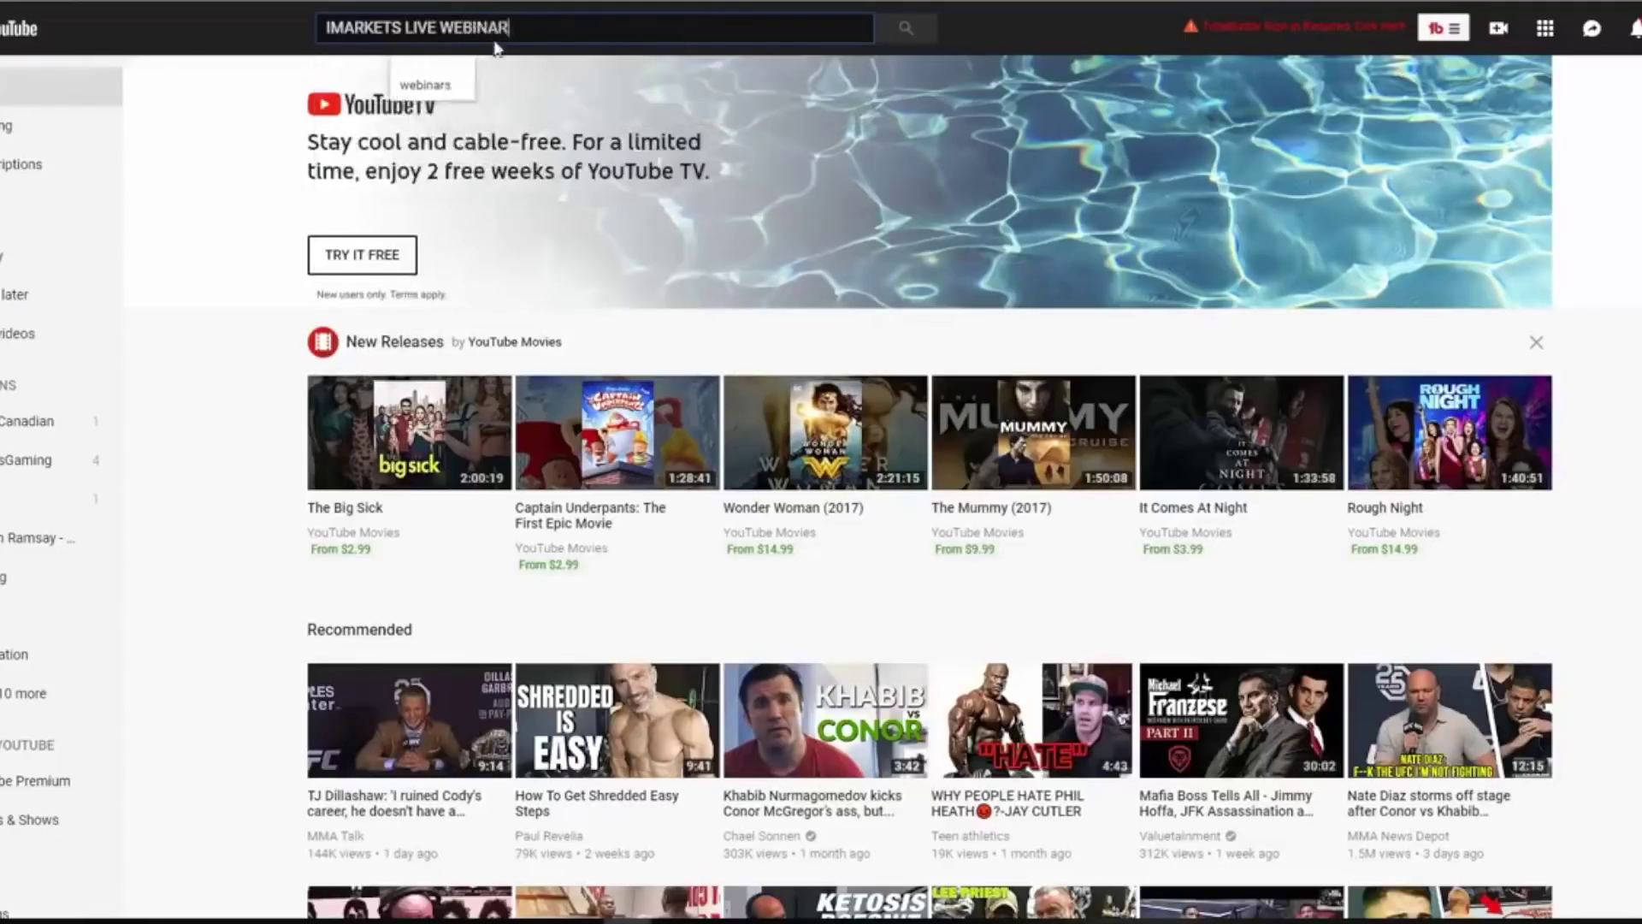
key(Return)
Open the "IMarketsLive Webinar Overview" video from the results and copy its URL.
scroll(1231, 248, down, 14)
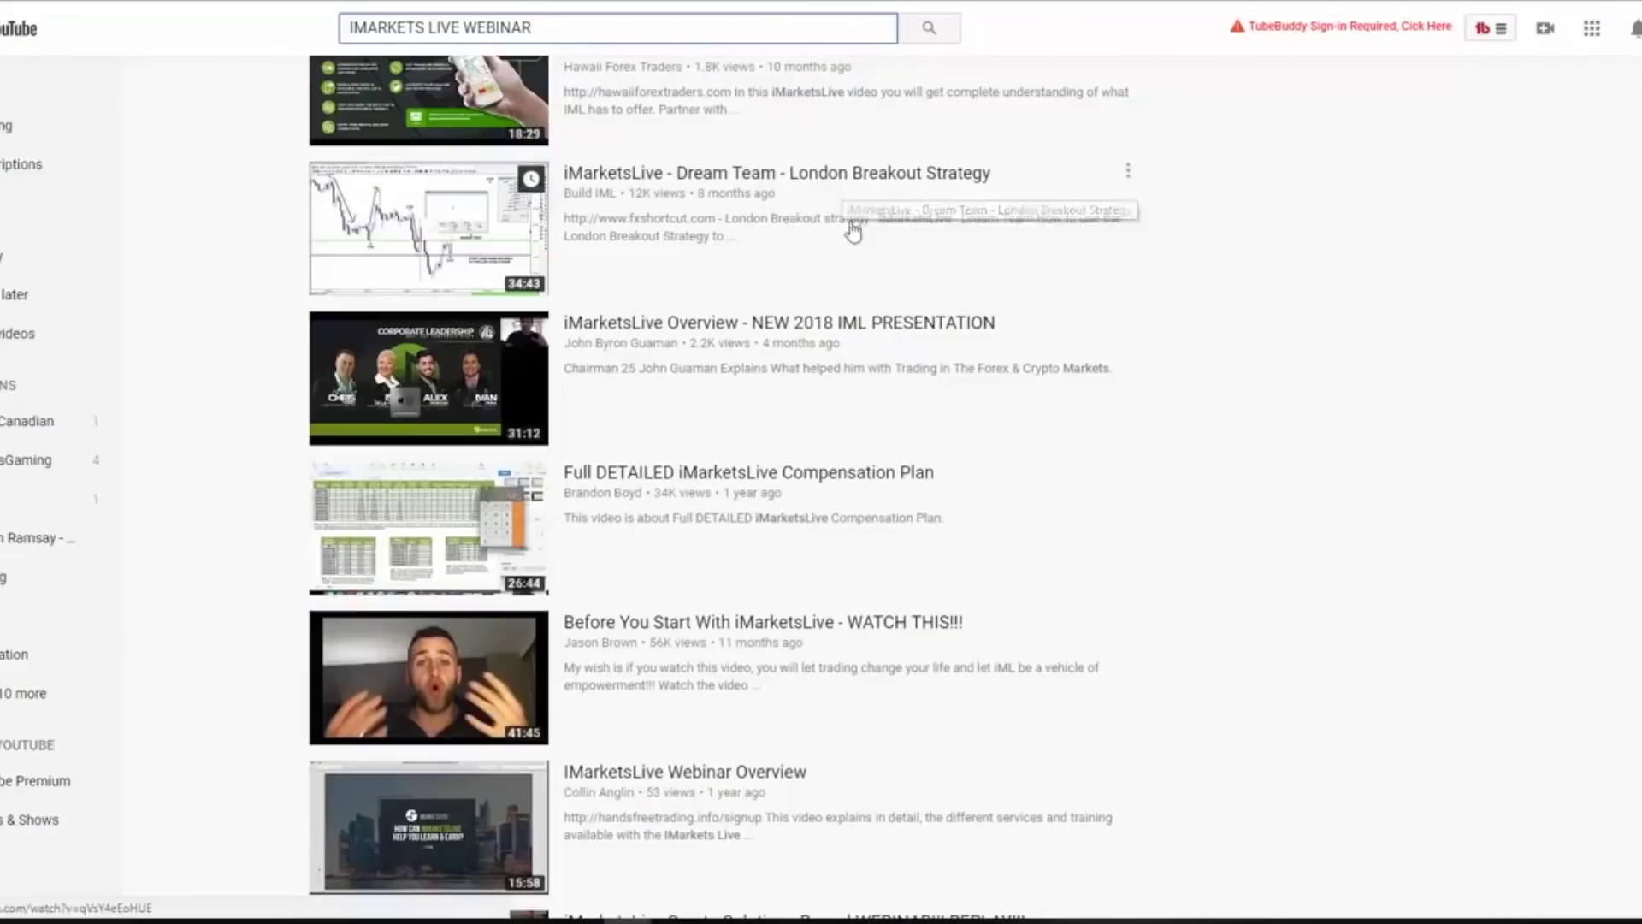
scroll(855, 323, down, 5)
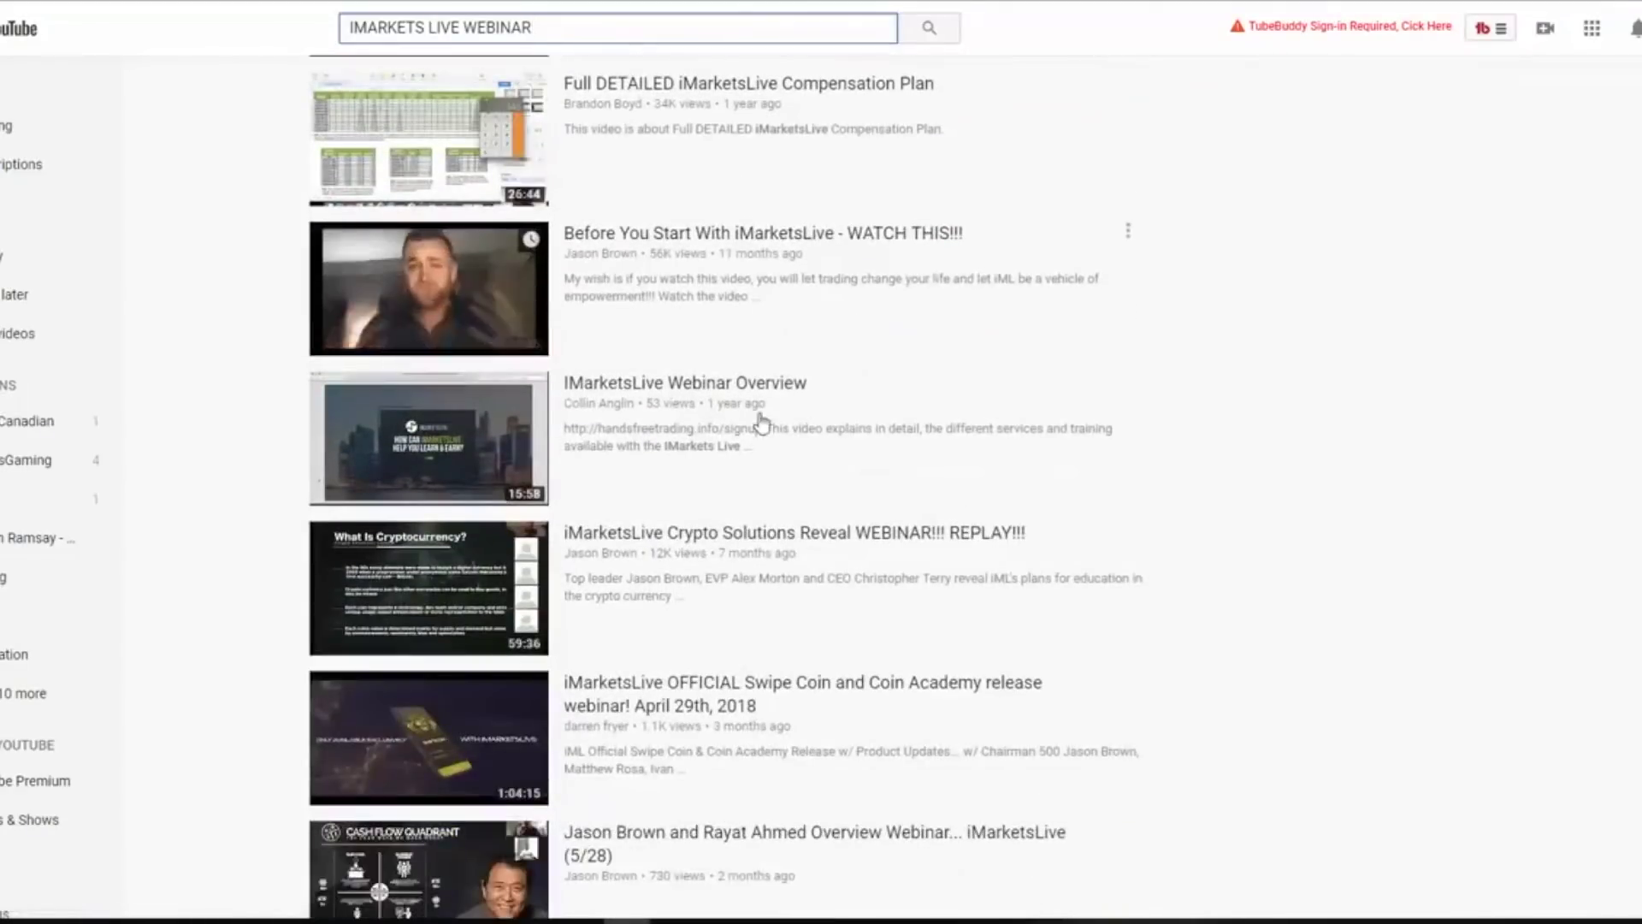
click(798, 400)
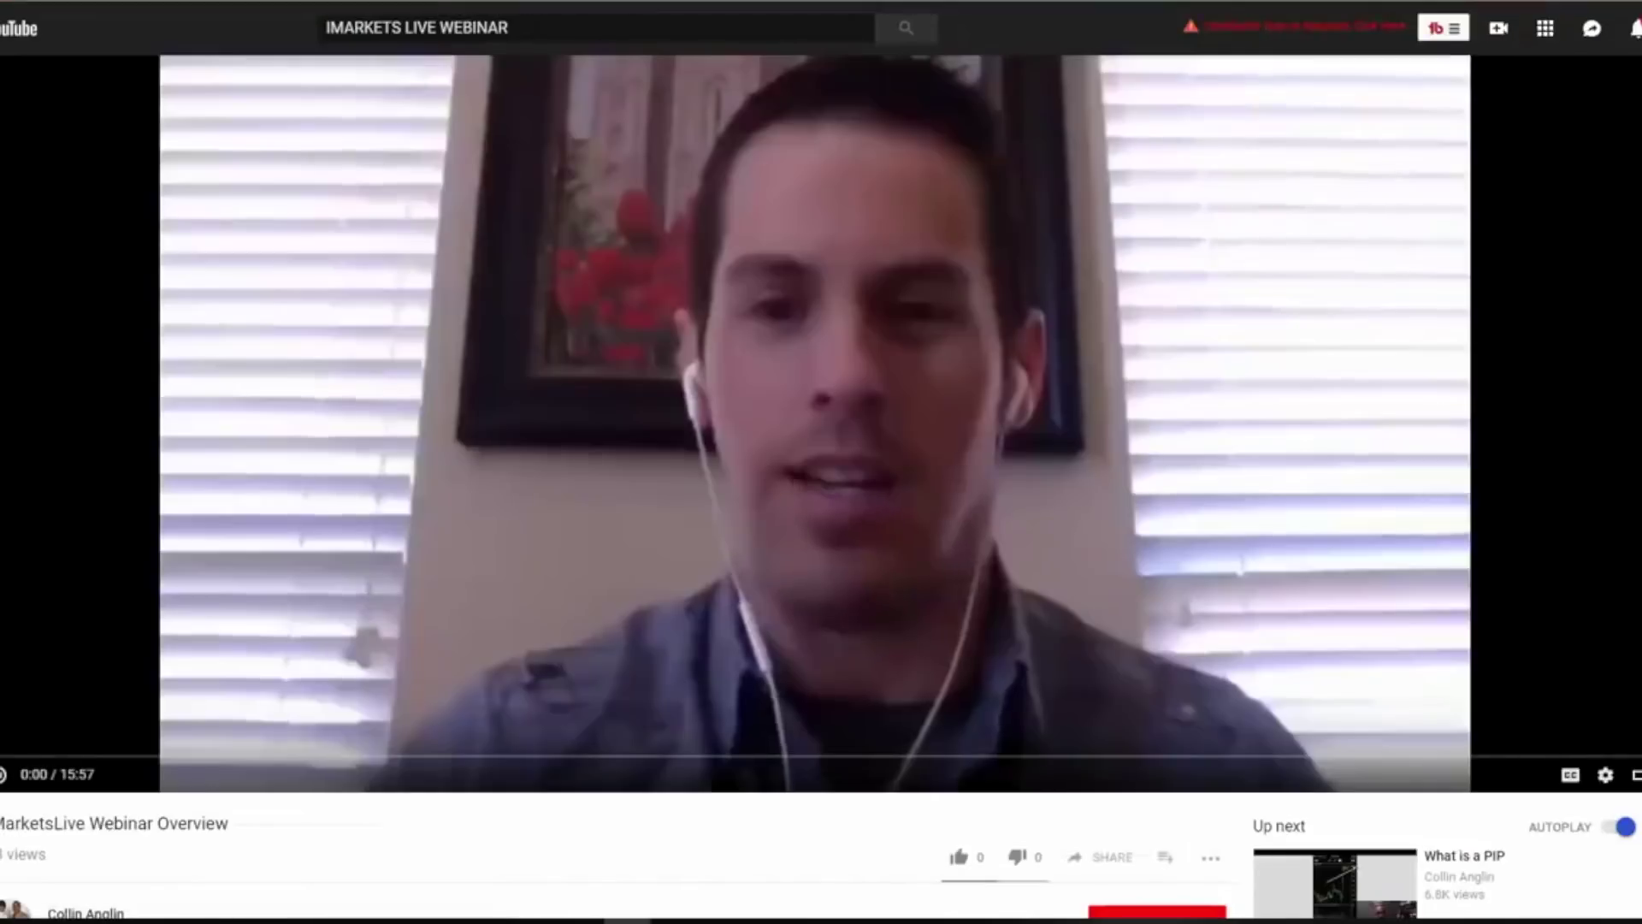
click(389, 2)
right_click(389, 2)
click(442, 61)
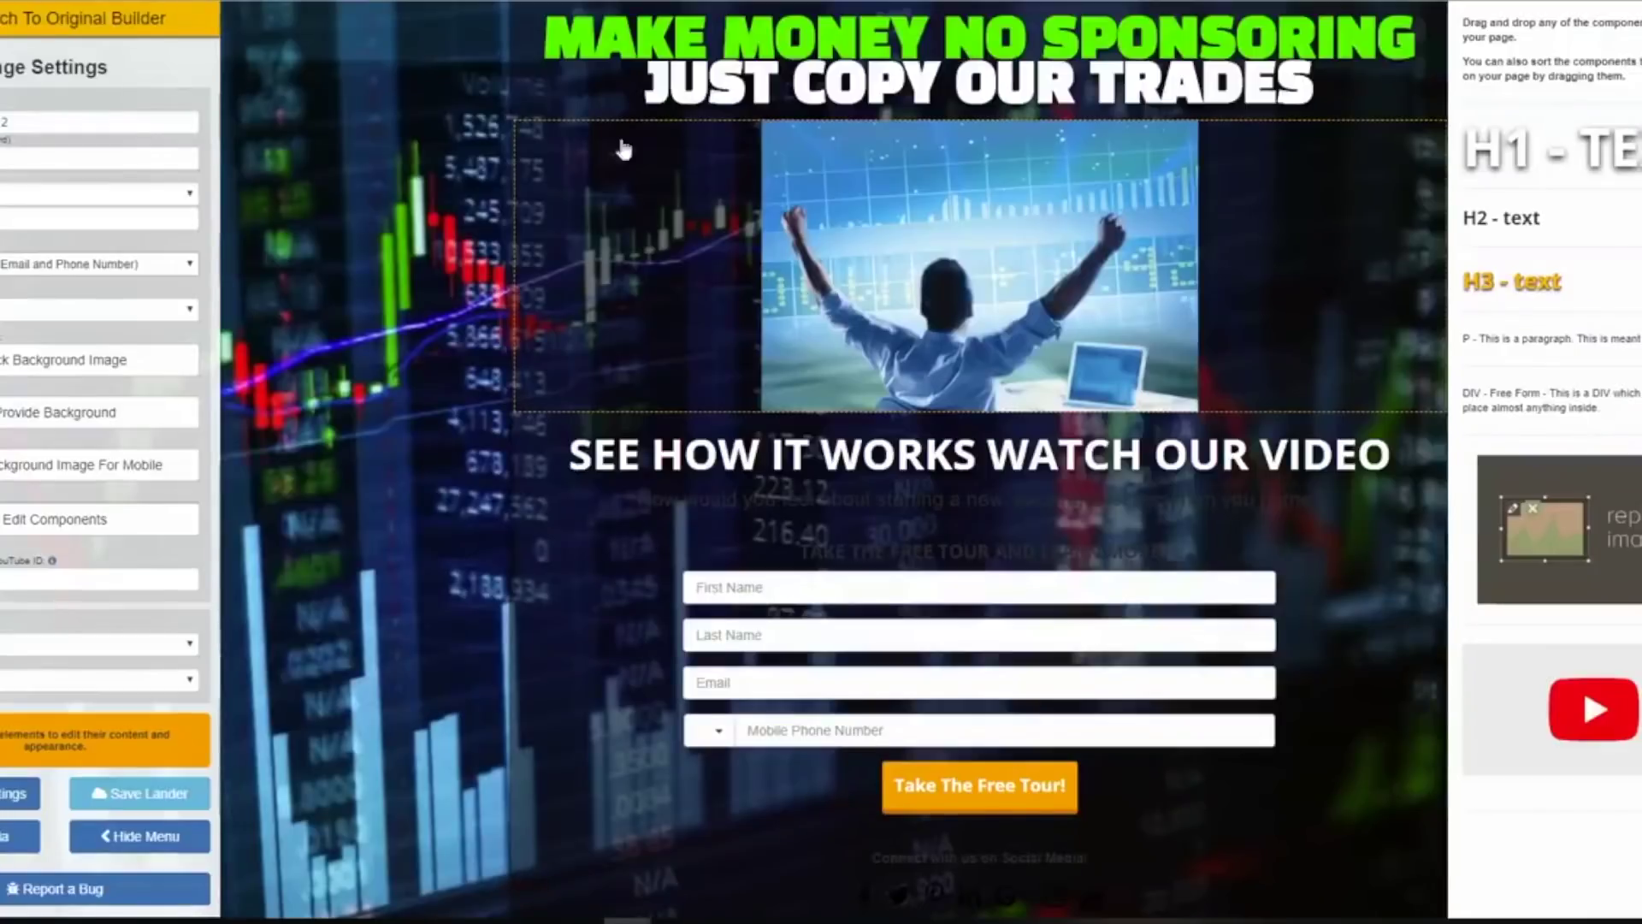
scroll(624, 150, down, 2)
drag(1545, 526, 1009, 514)
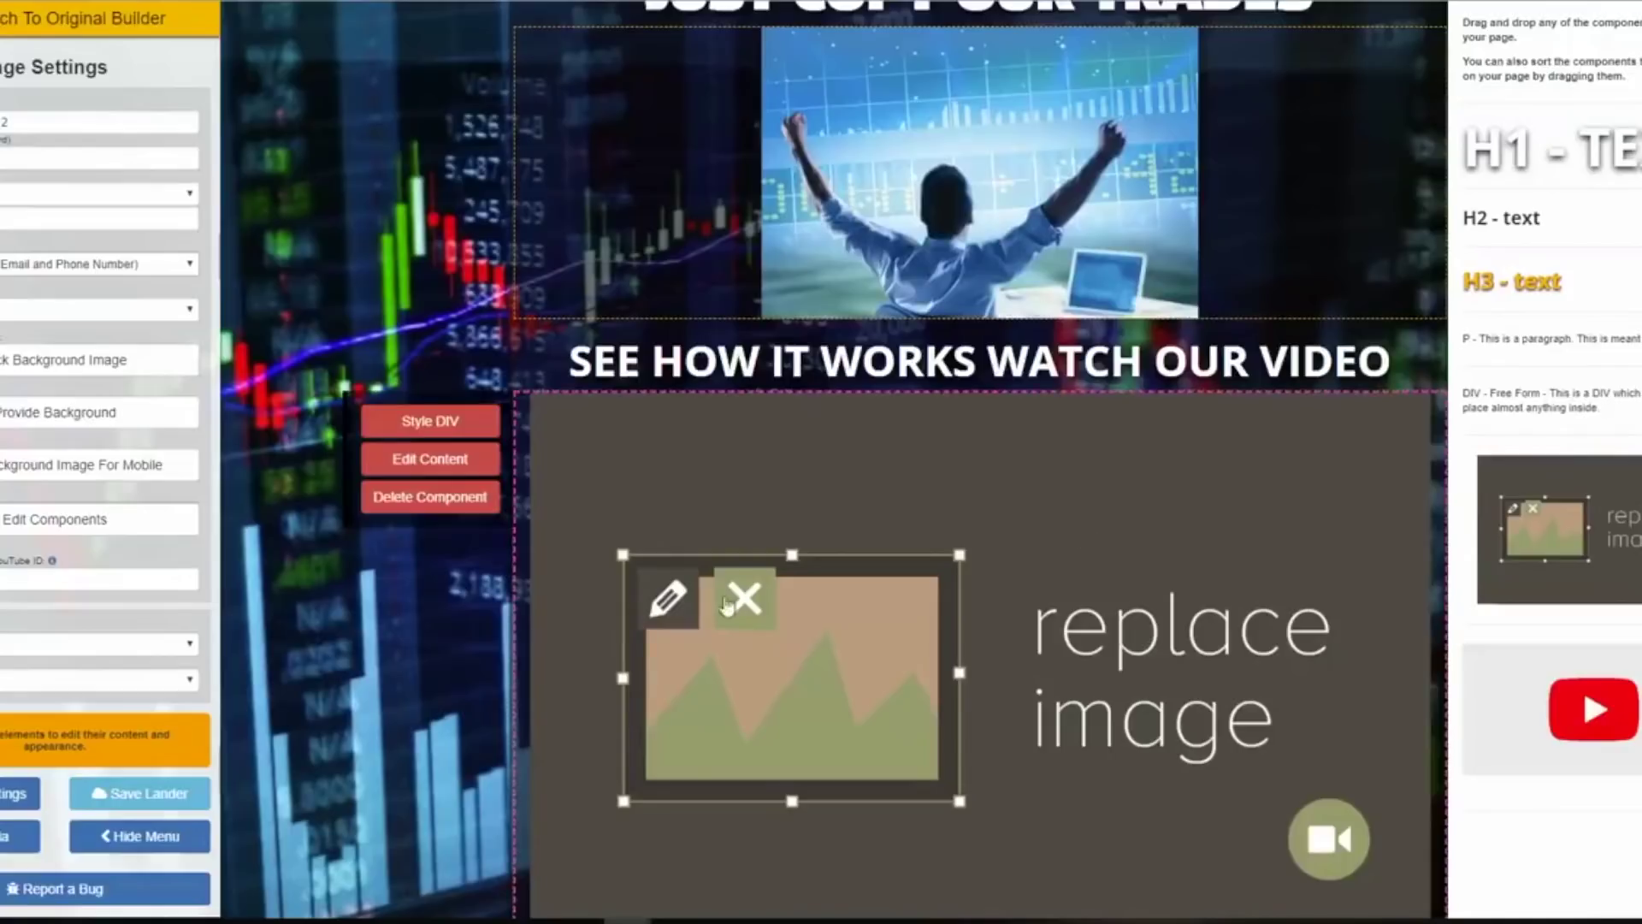
click(475, 500)
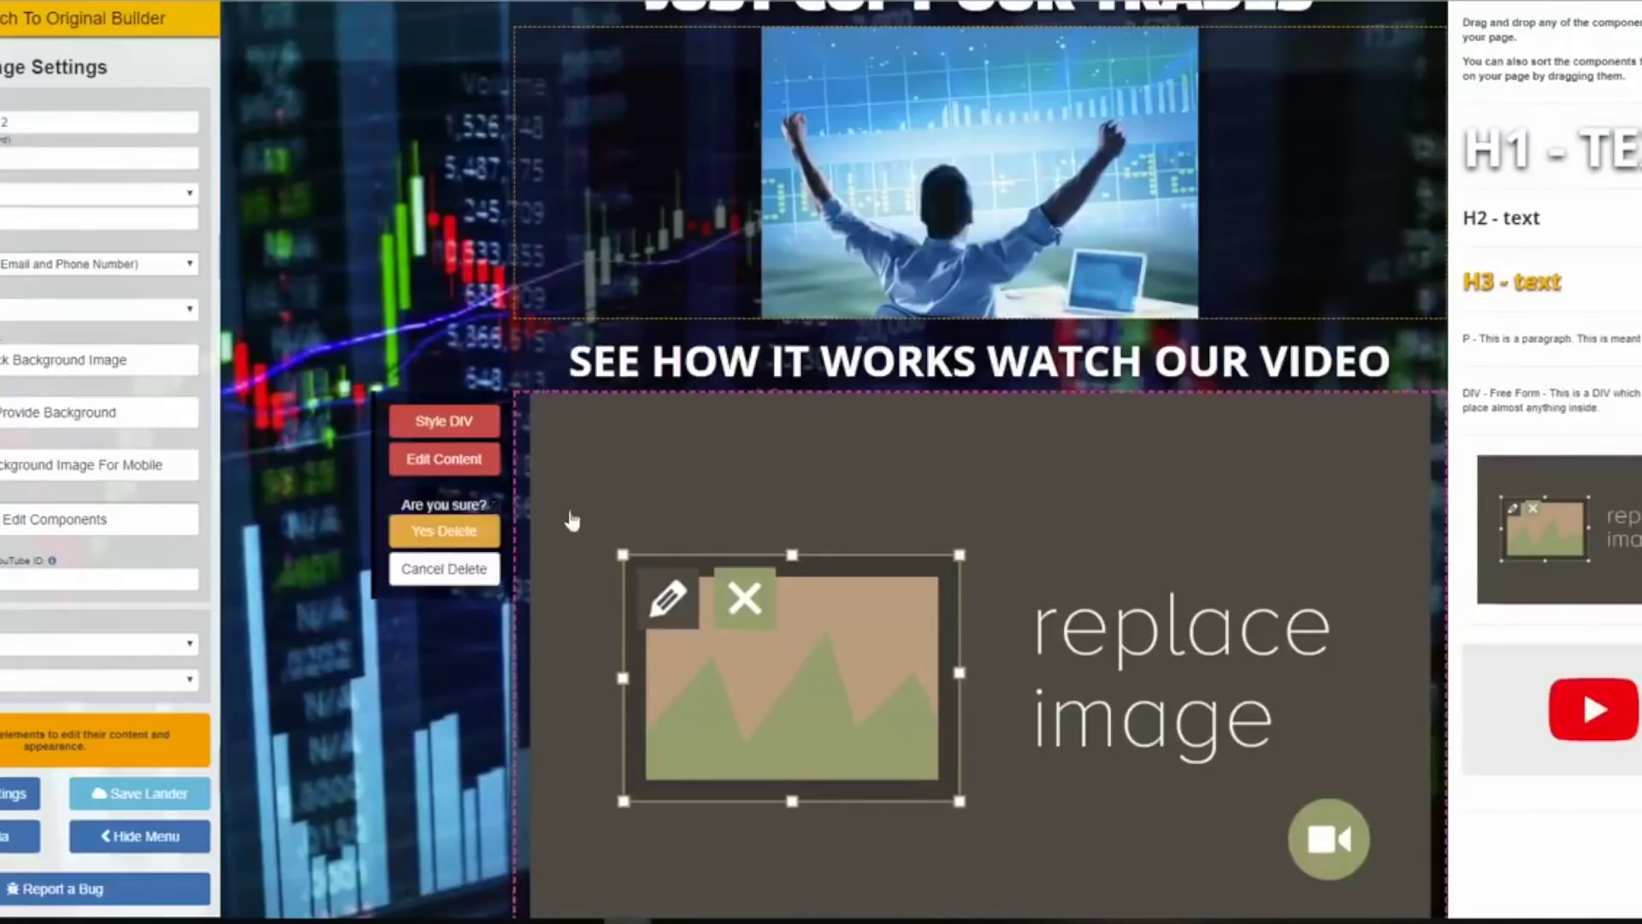
click(463, 534)
drag(1635, 676, 1026, 376)
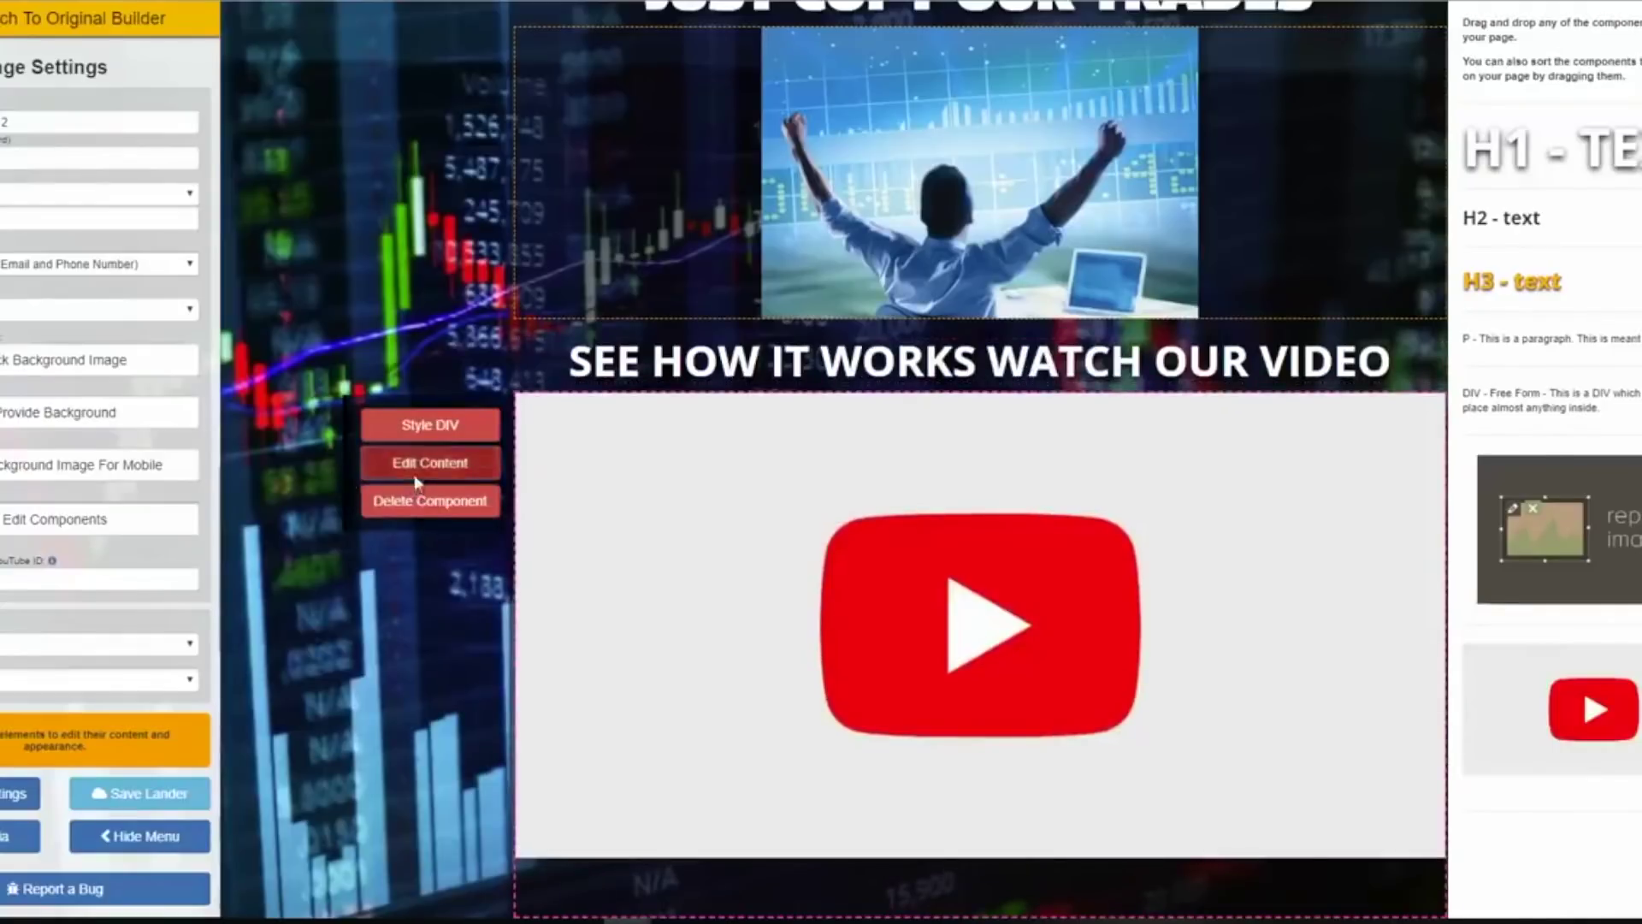
click(429, 458)
right_click(703, 118)
click(759, 269)
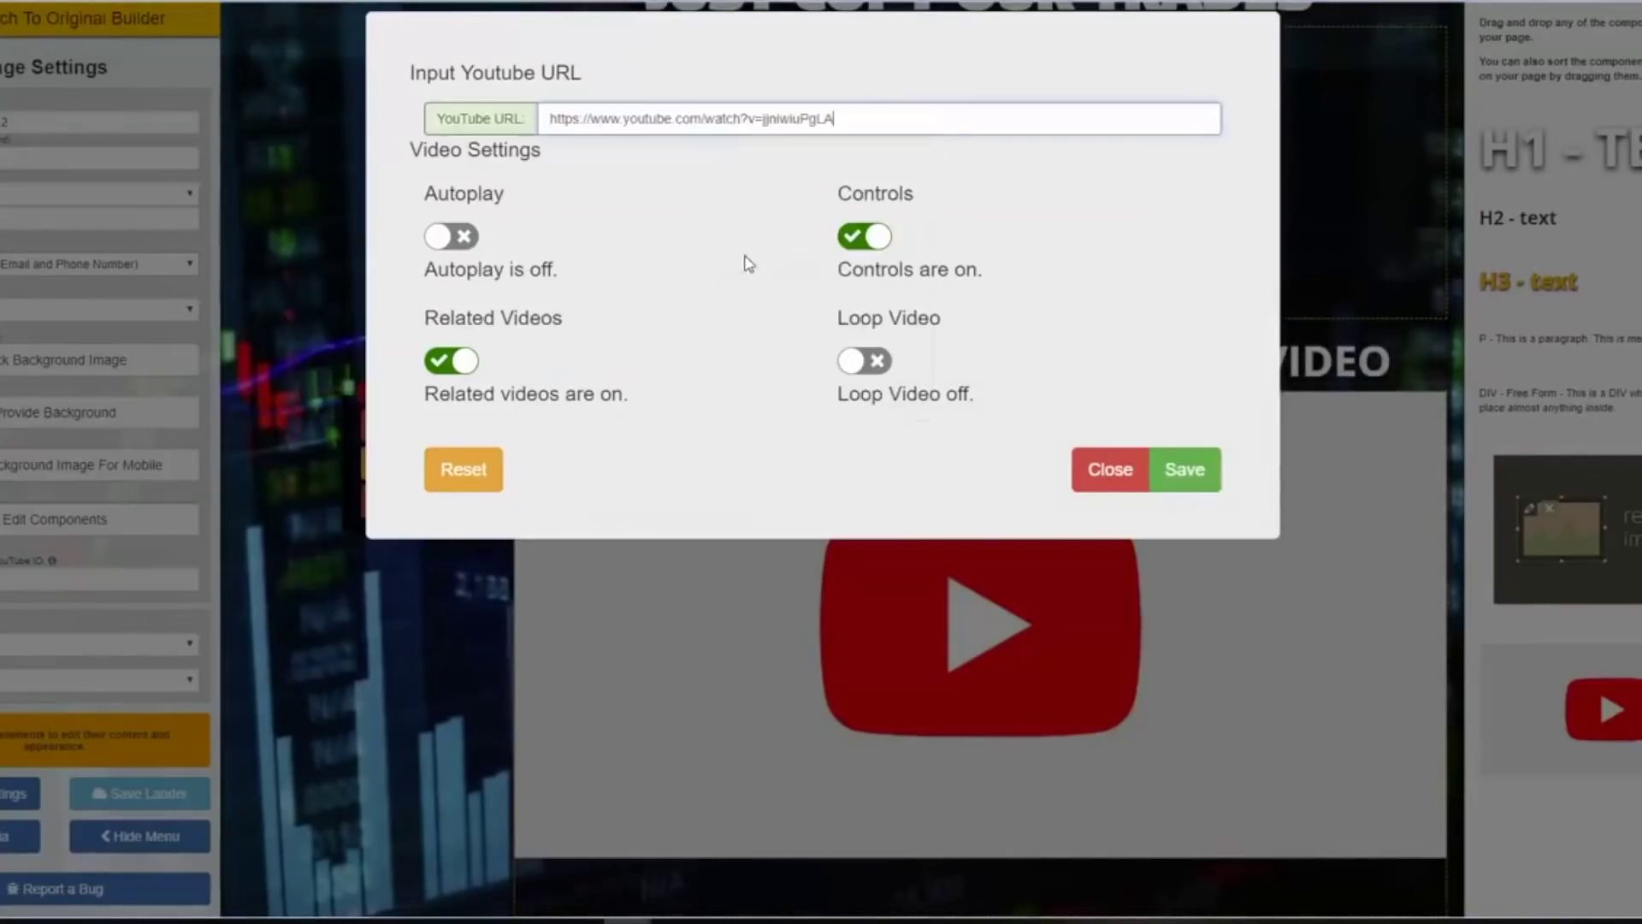
Turn off related videos and controls for the embedded video and save its settings.
click(460, 362)
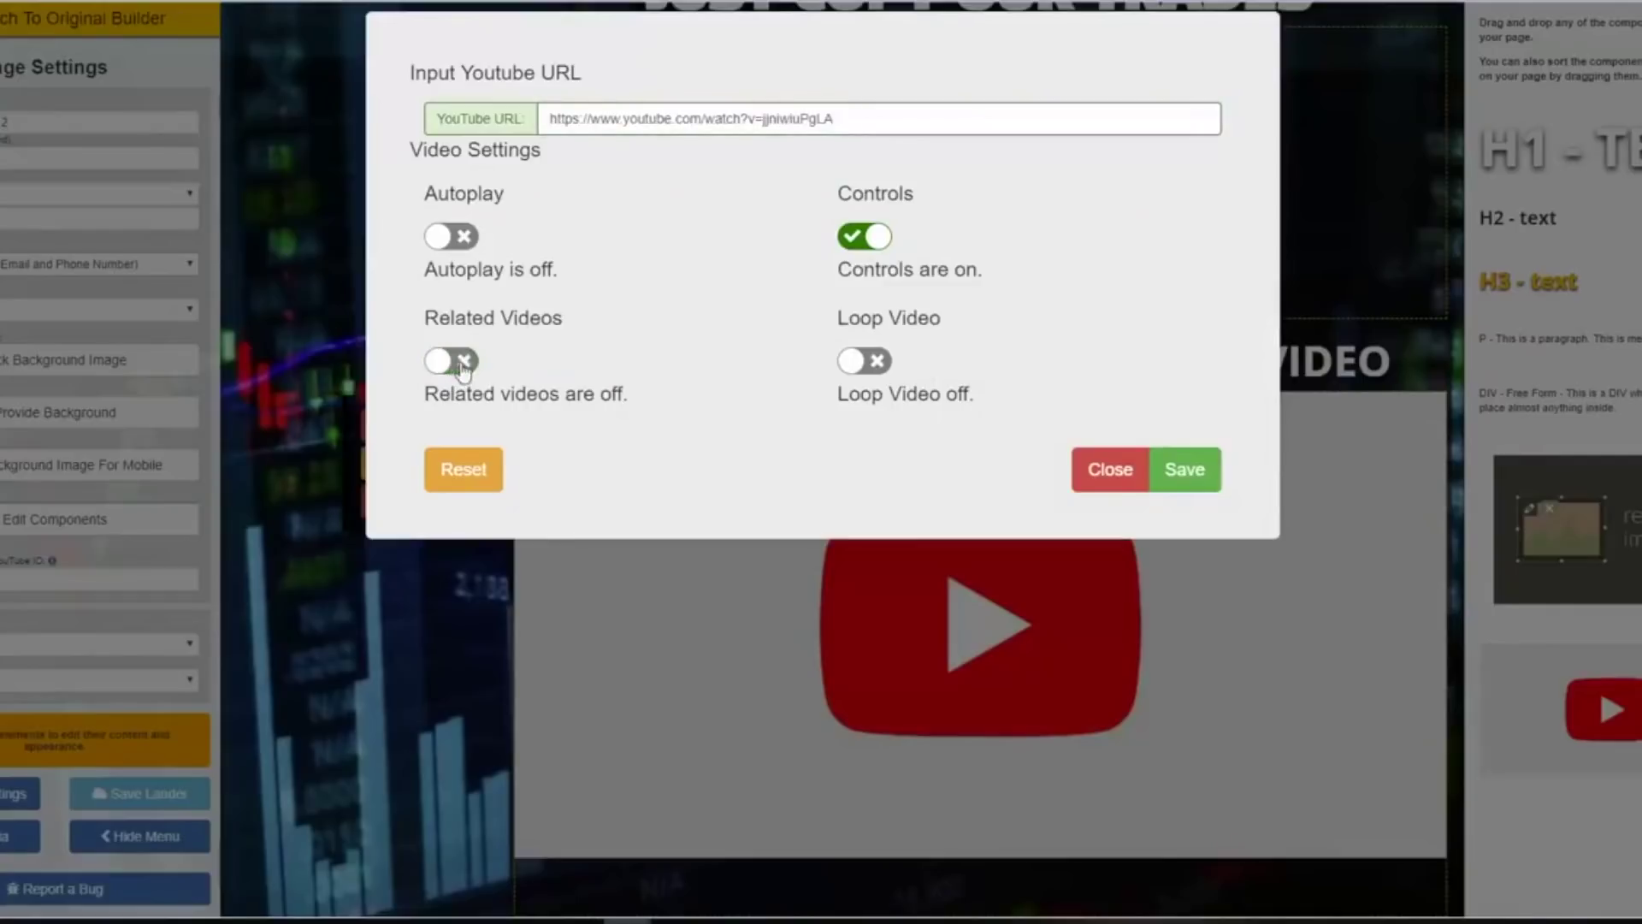
click(858, 240)
click(1206, 469)
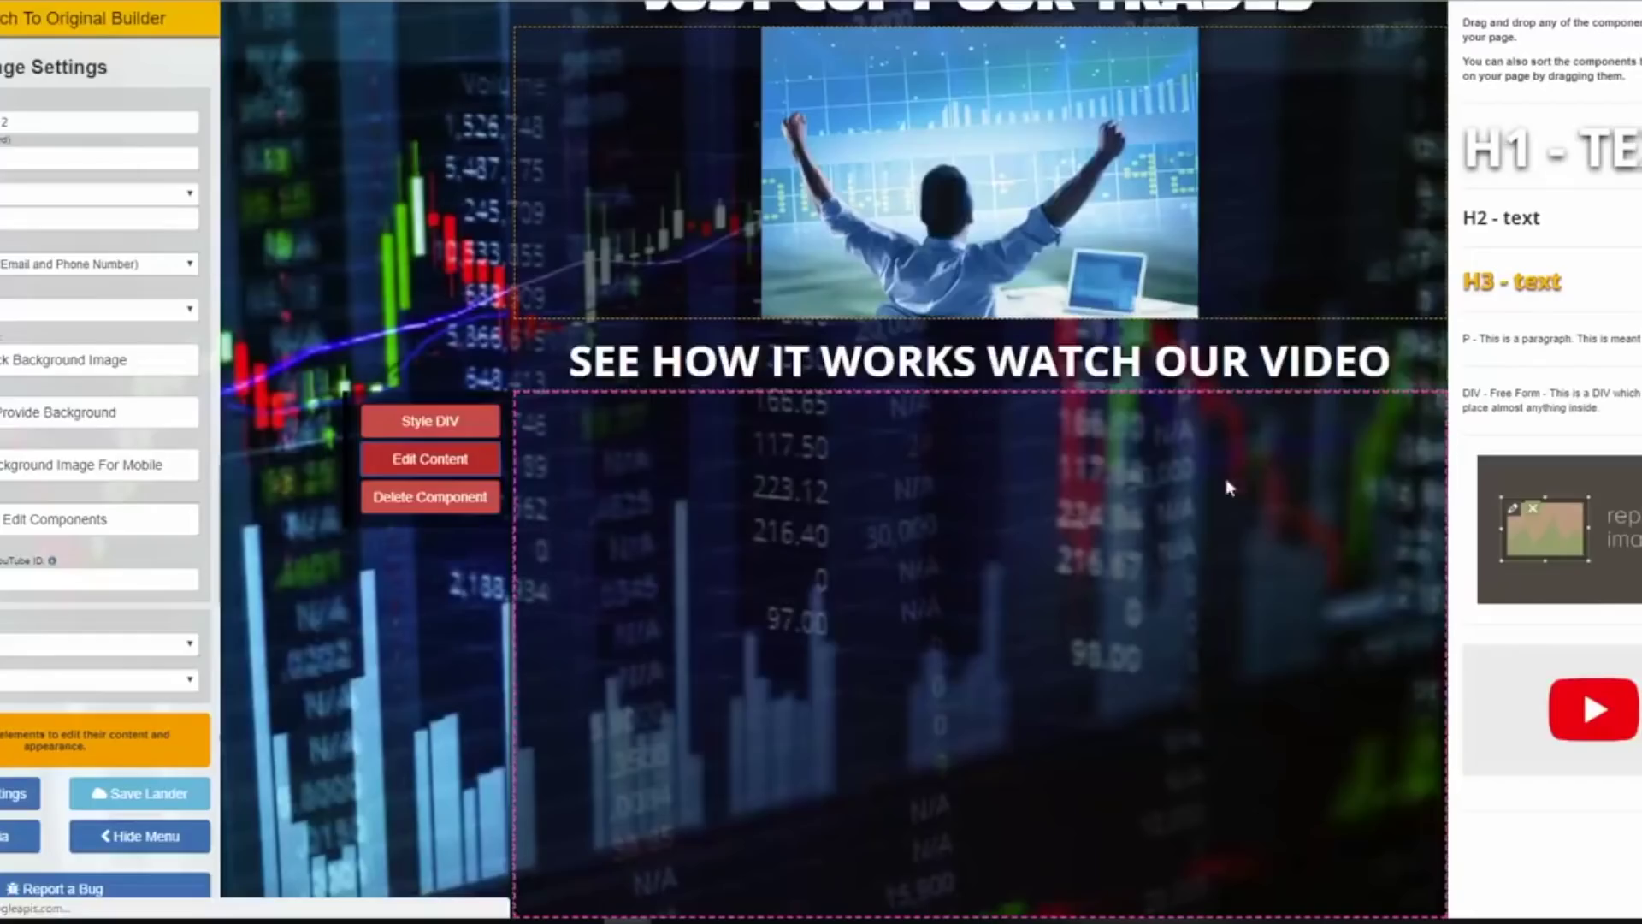
Delete the dark "How would you..." paragraph directly beneath the embedded video.
scroll(1362, 544, up, 2)
scroll(1362, 513, down, 4)
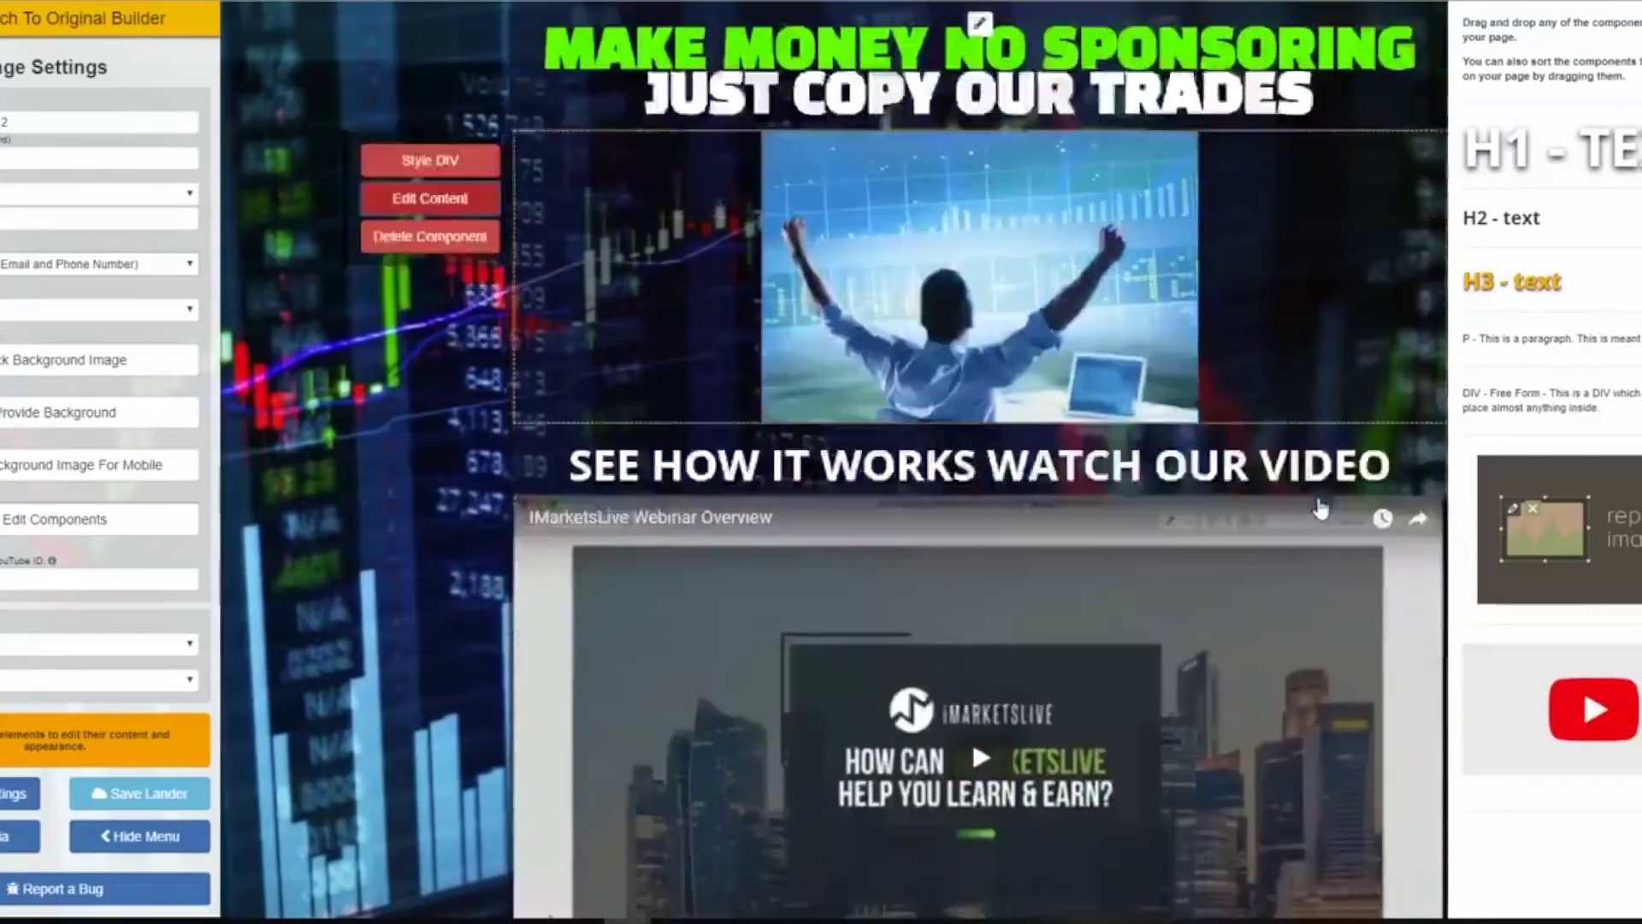
scroll(1078, 250, up, 3)
scroll(1079, 342, down, 5)
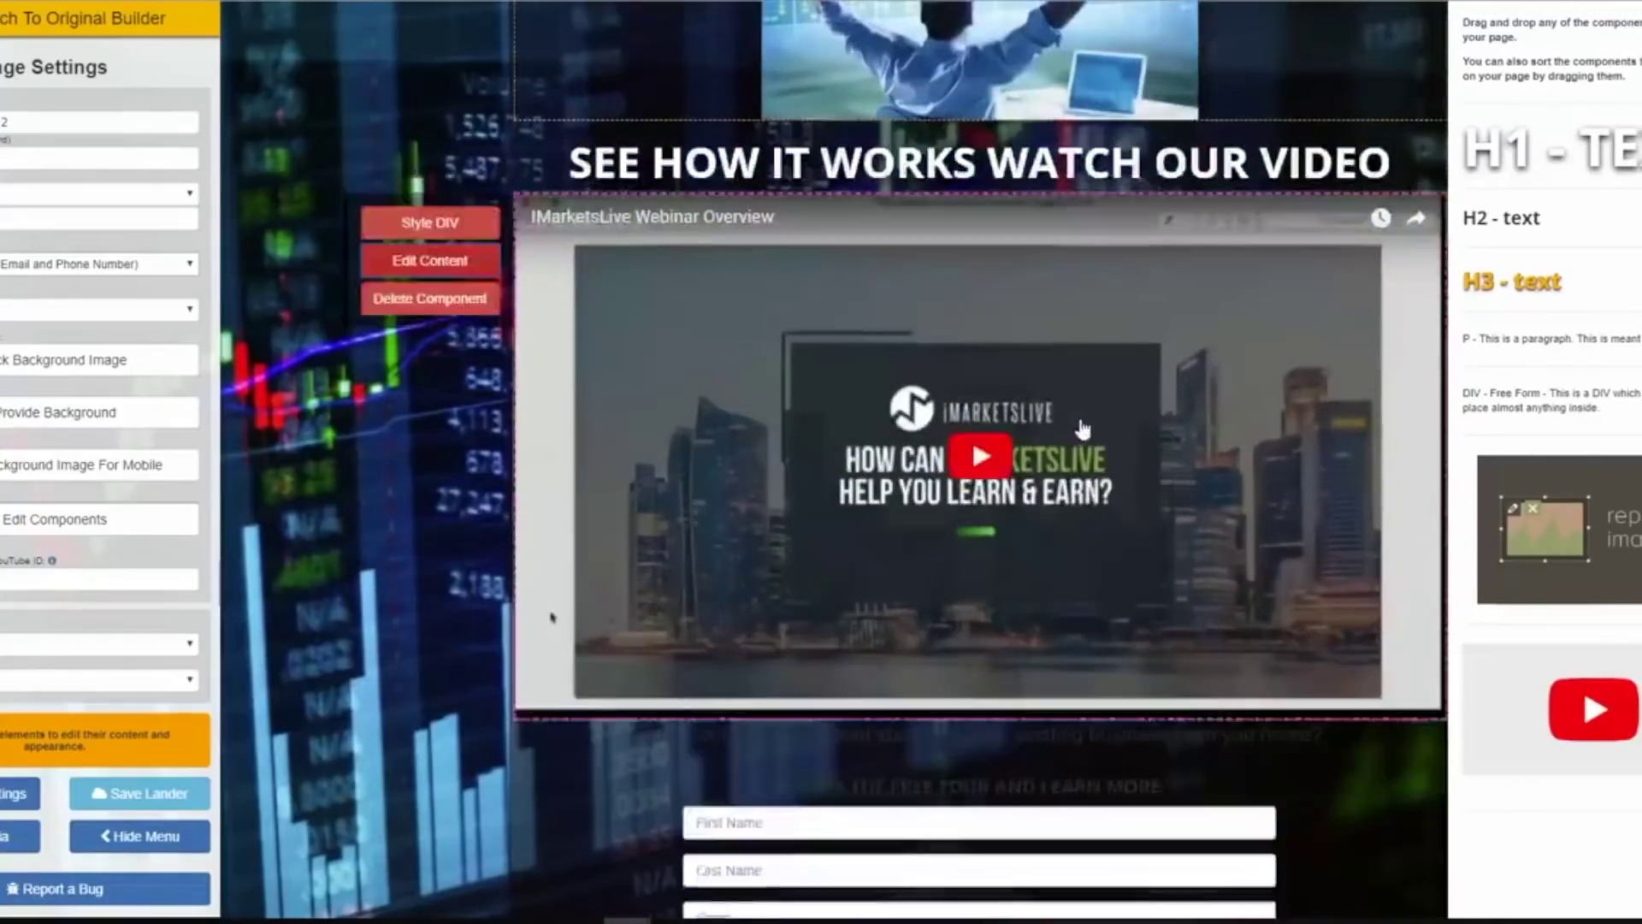
scroll(1232, 366, down, 2)
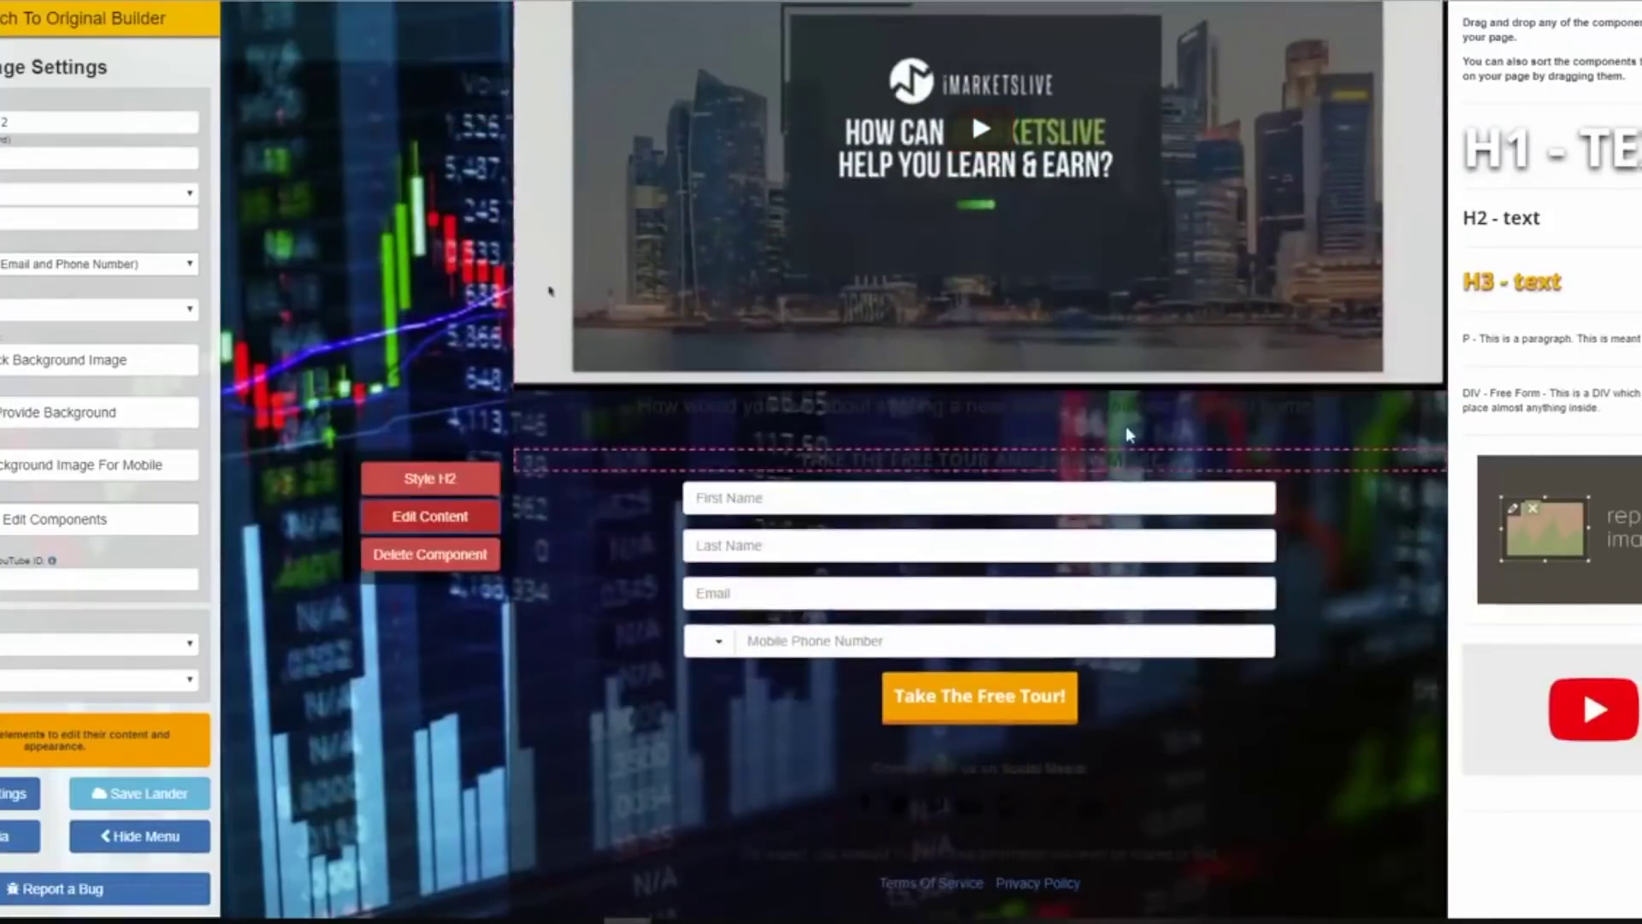
click(467, 499)
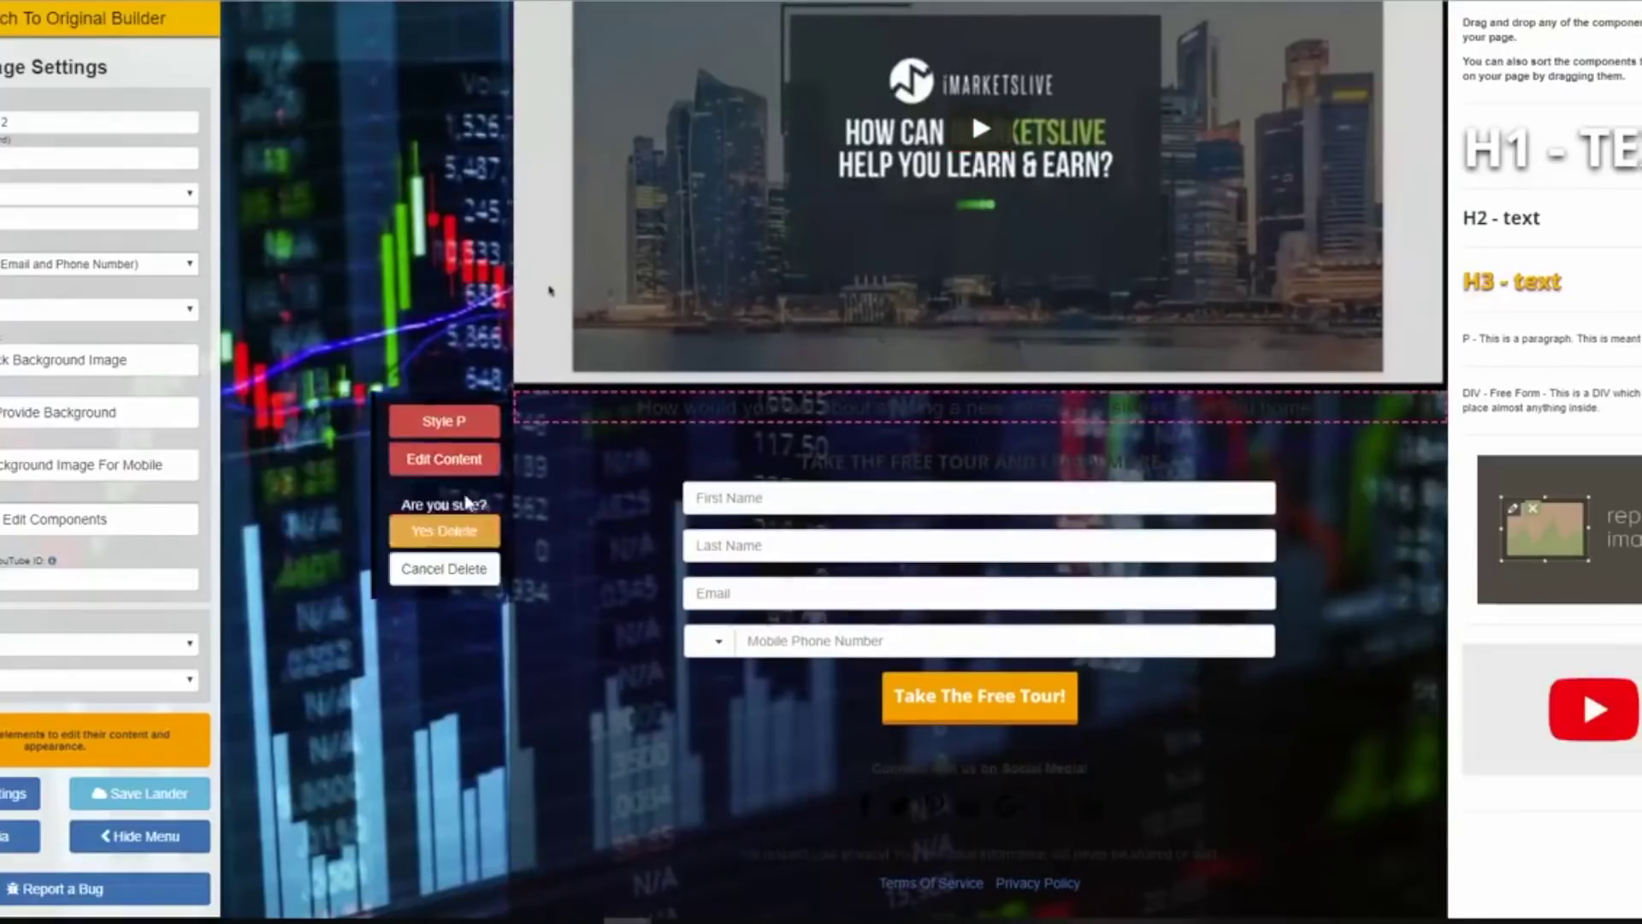
click(476, 533)
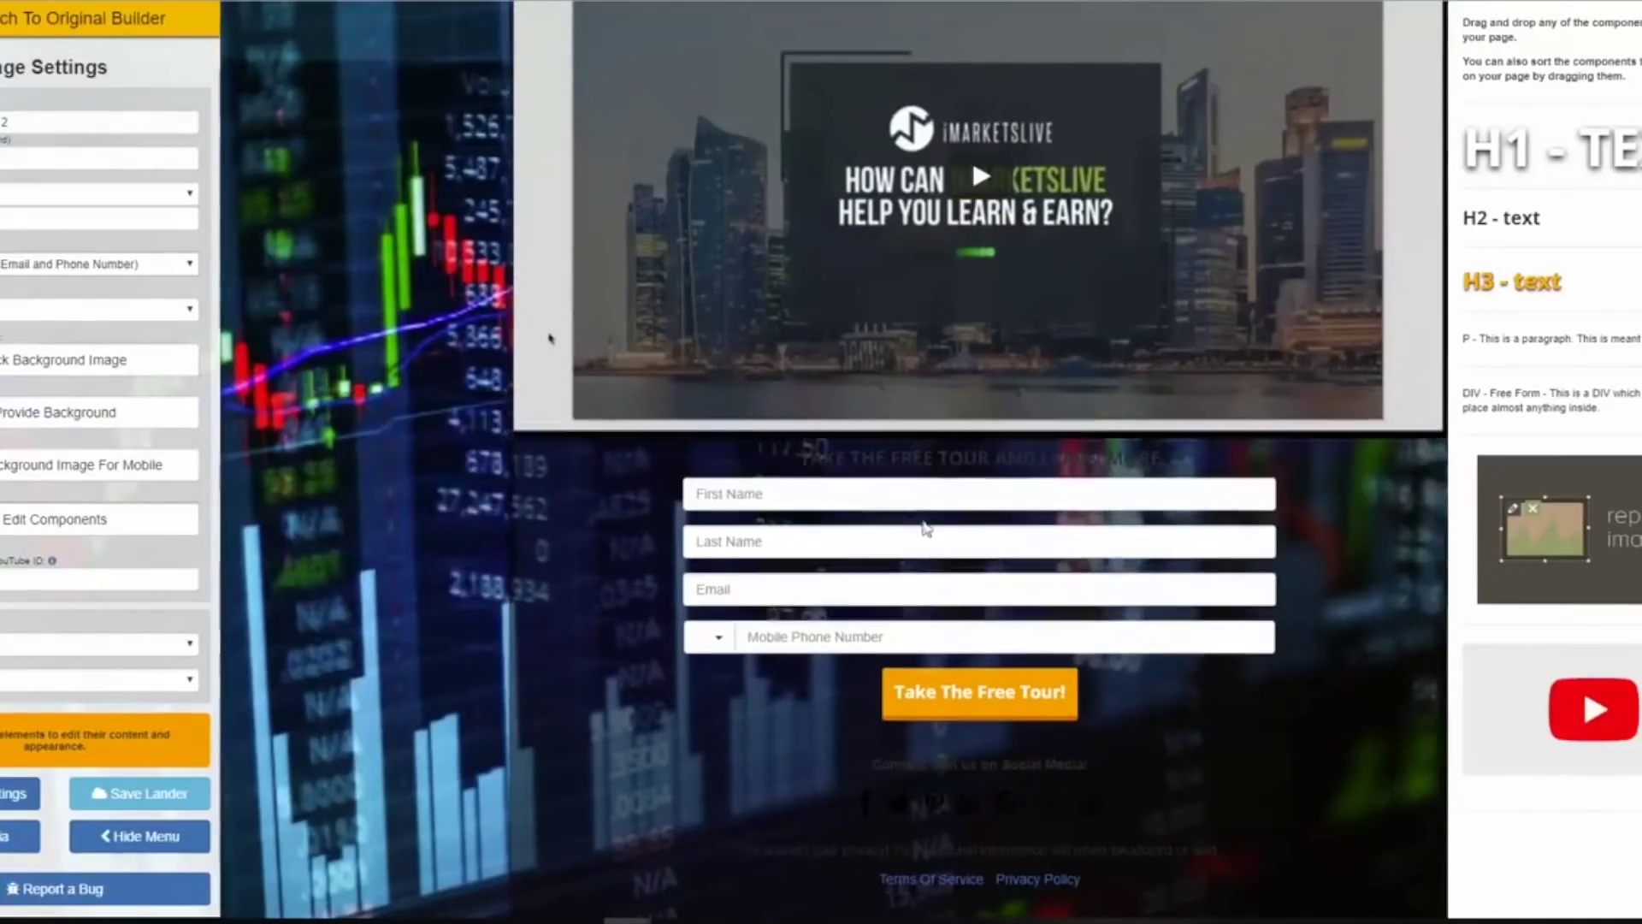
Add an H1 heading between the video and the sign-up form and set its text to "SEE THE PROOF HERE".
drag(1537, 162, 984, 513)
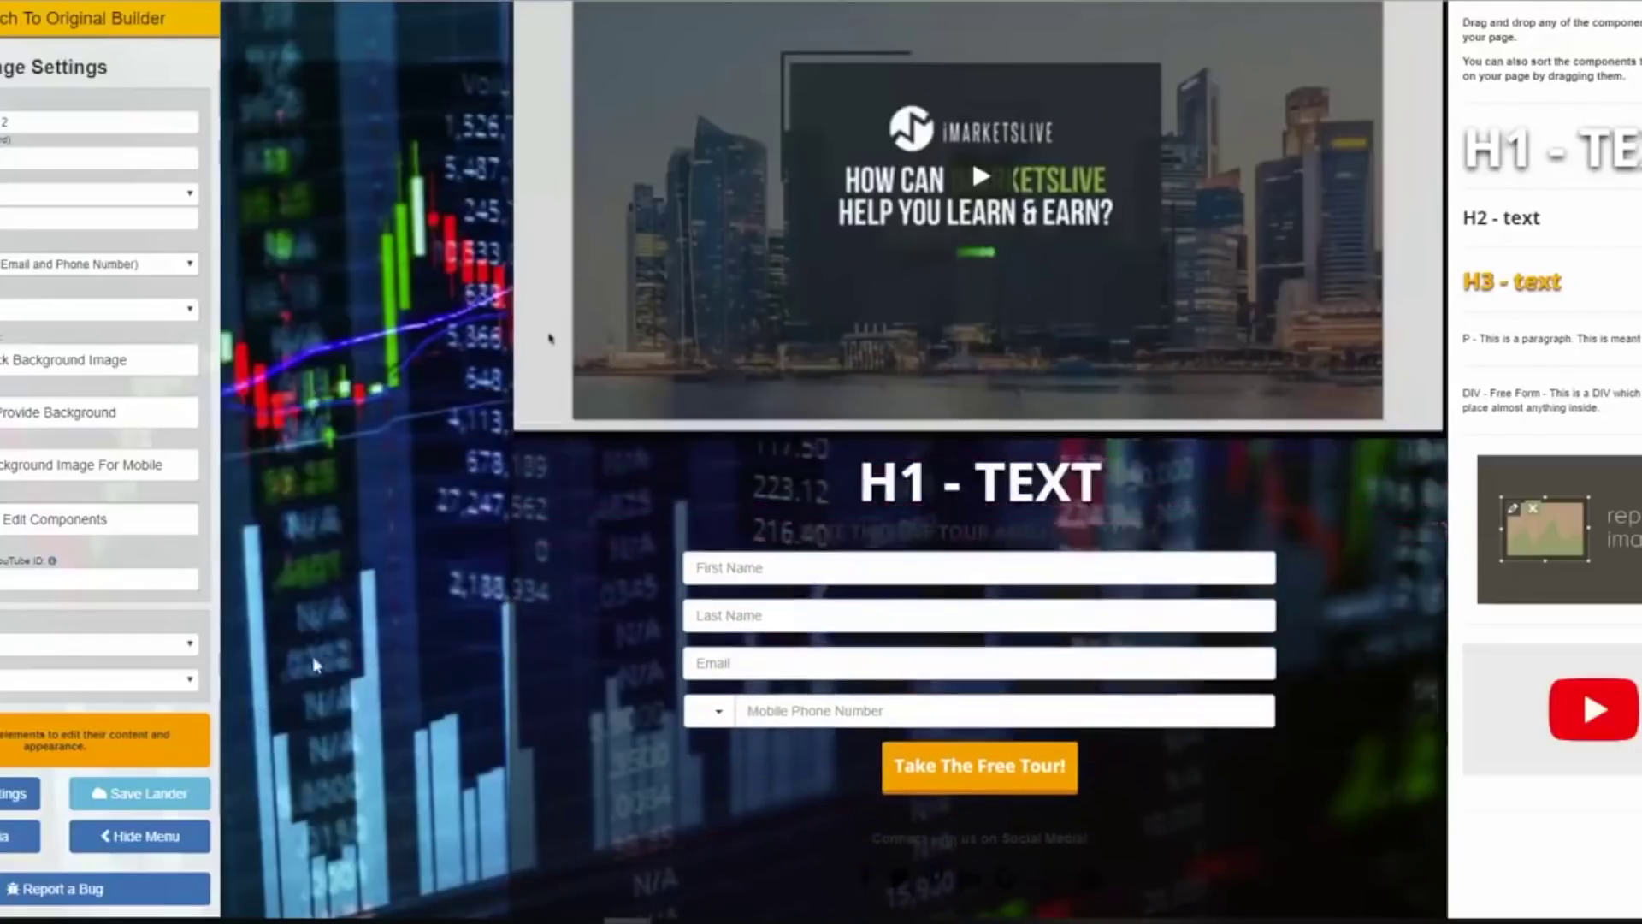
mouse_move(586, 491)
click(485, 530)
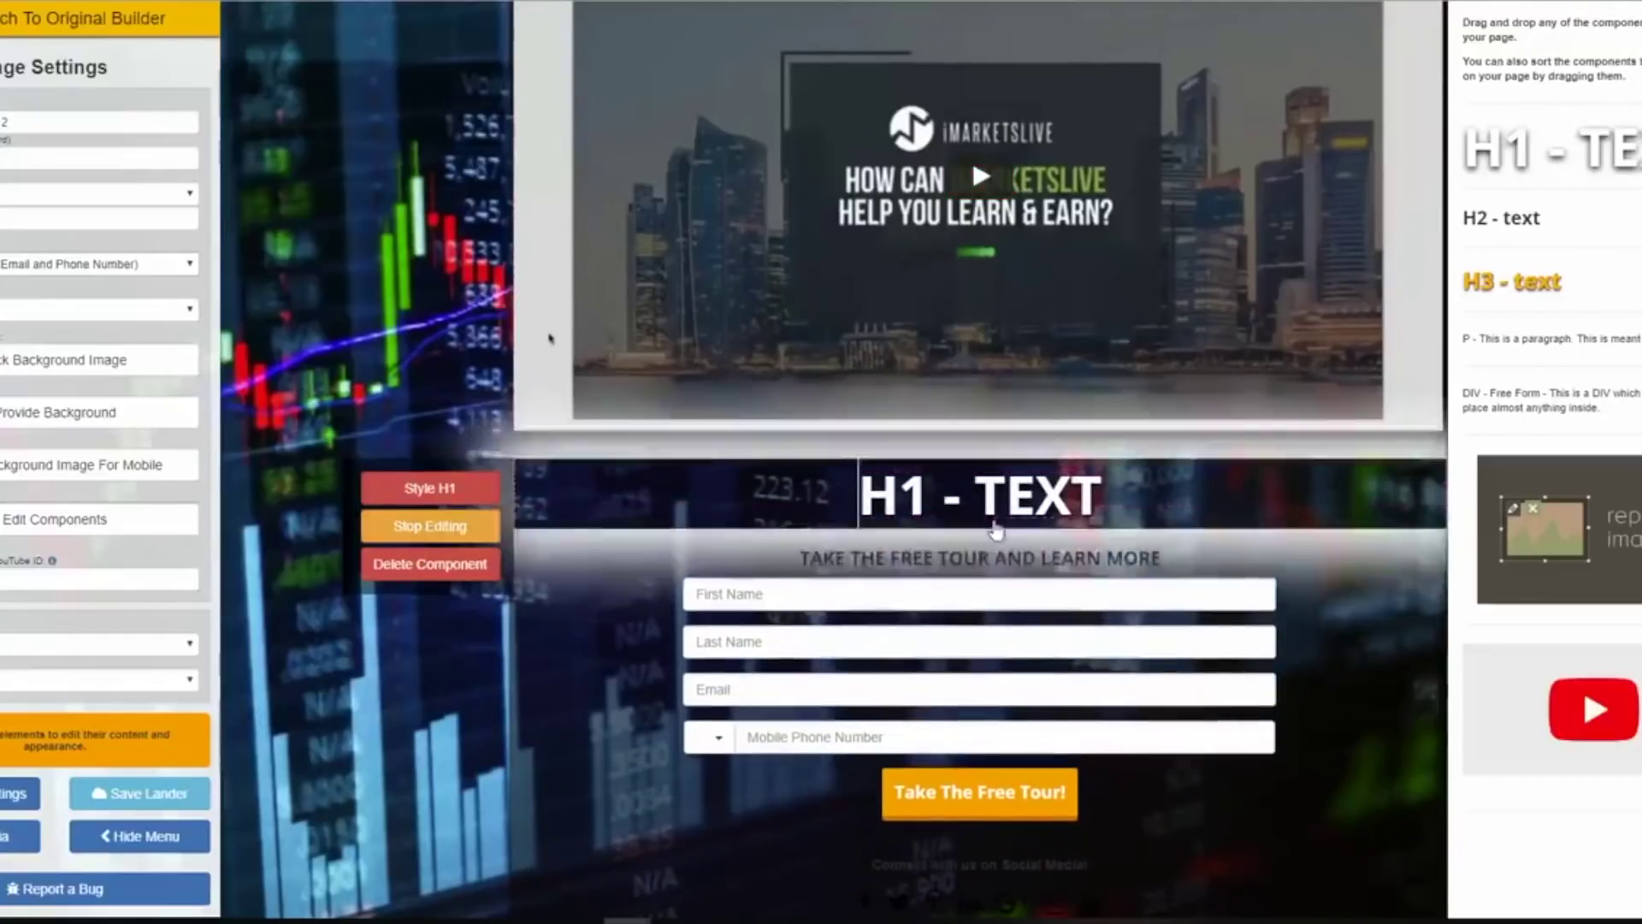
key(BackSpace)
key(BackSpace)
key(BackSpace)
key(BackSpace)
key(BackSpace)
key(BackSpace)
key(BackSpace)
key(BackSpace)
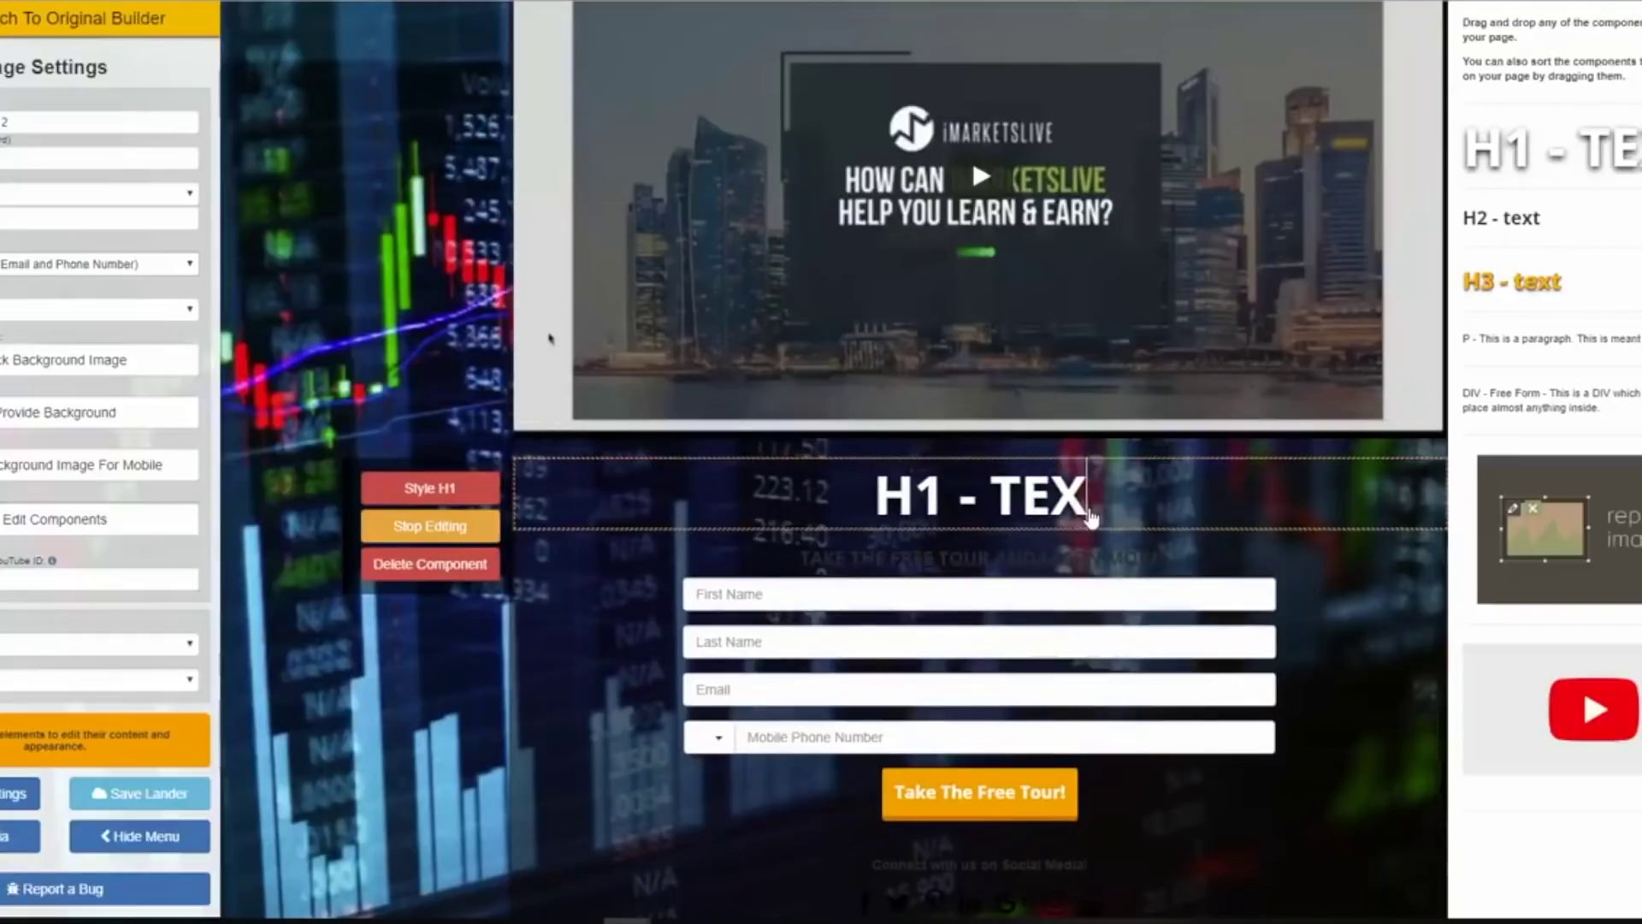
text(SEE T)
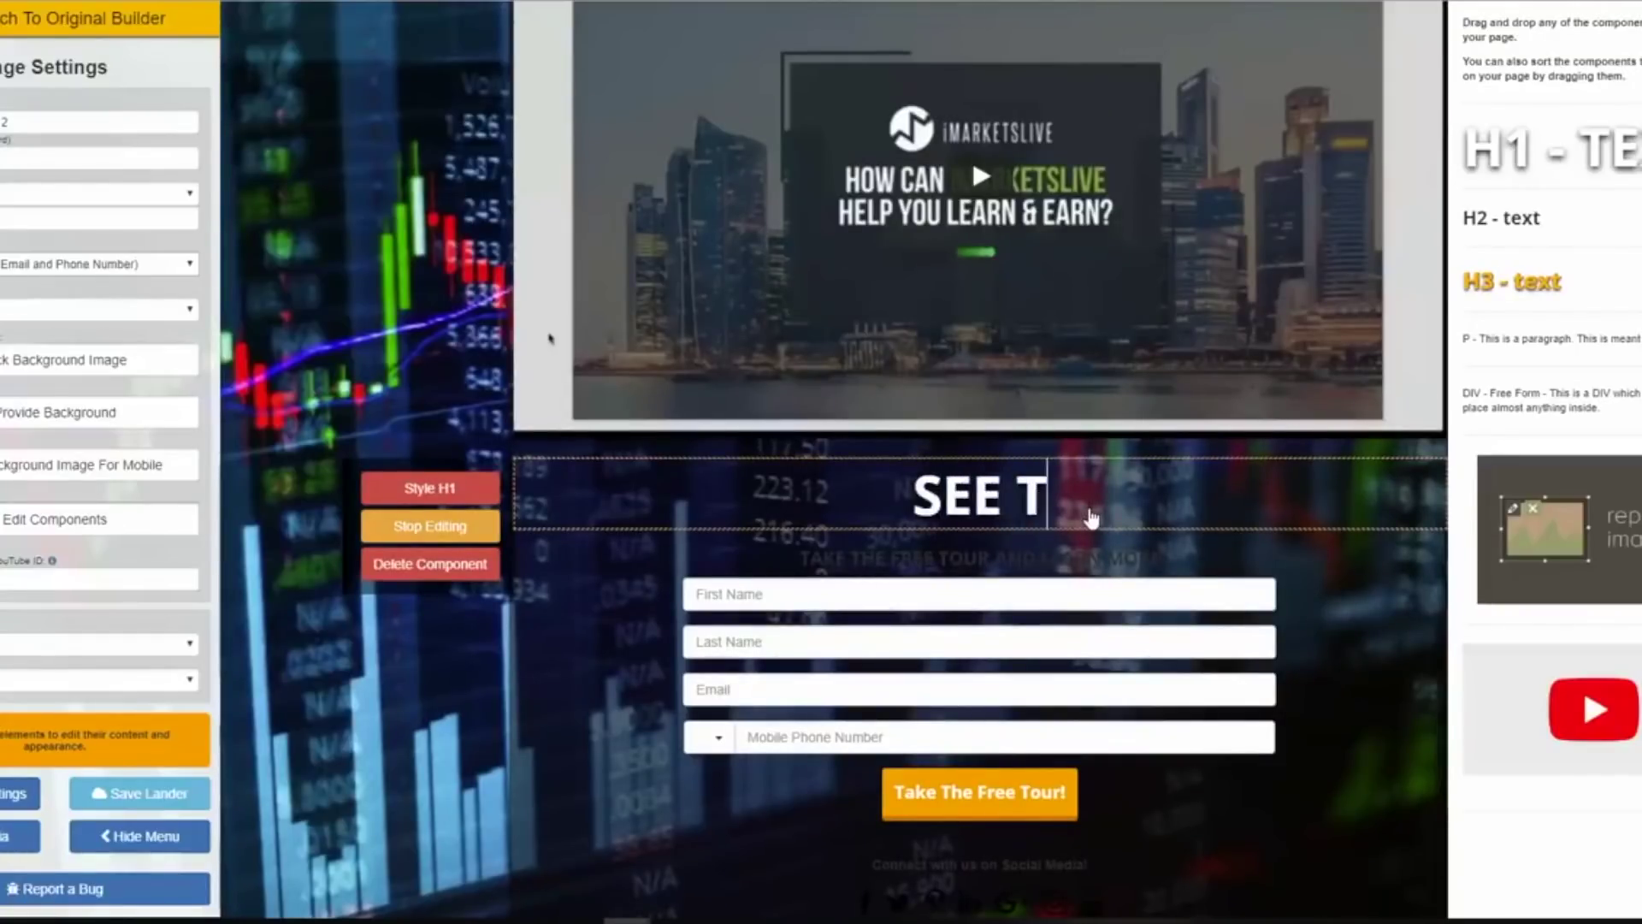
text(HE PROOF)
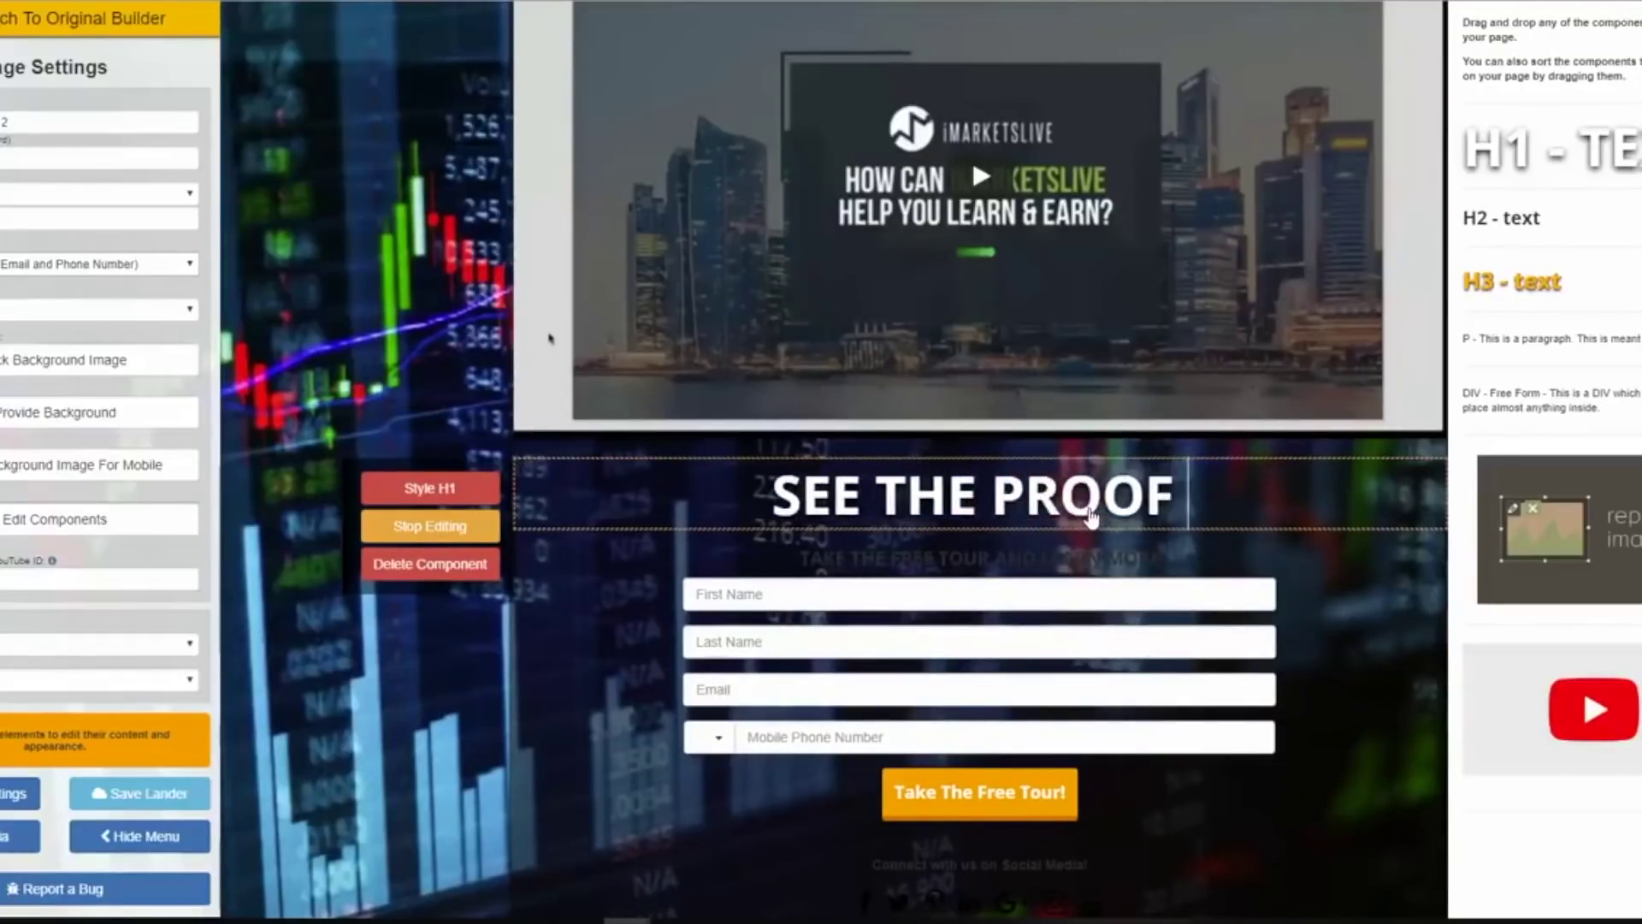
text( HERE)
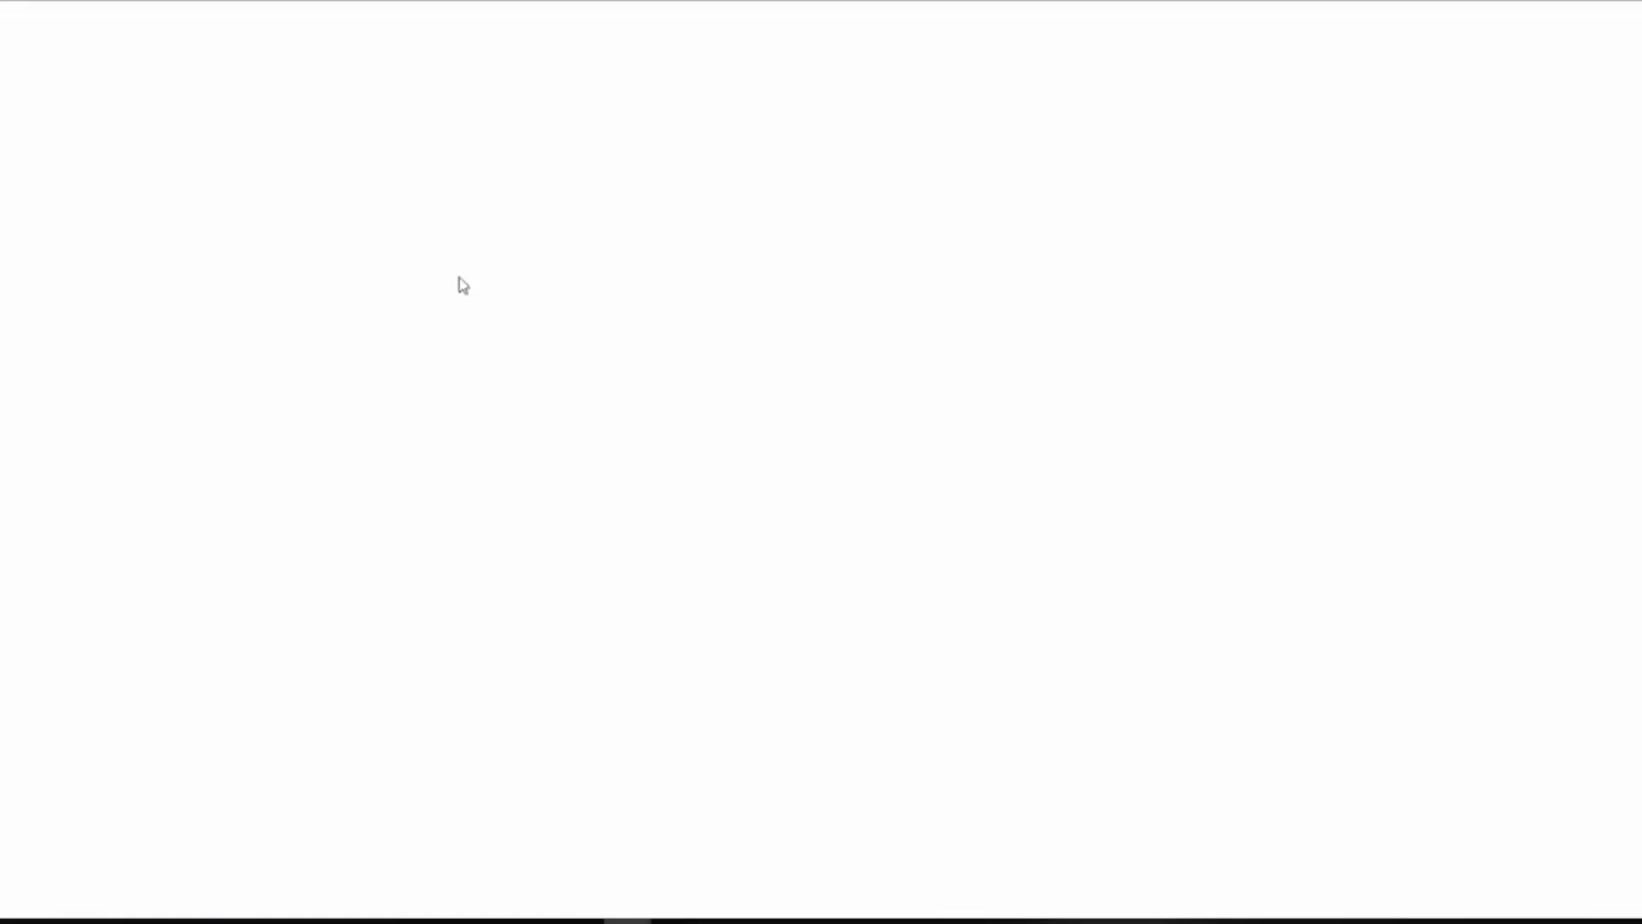
Search Google for "forex profits" on a new browser page.
click(597, 290)
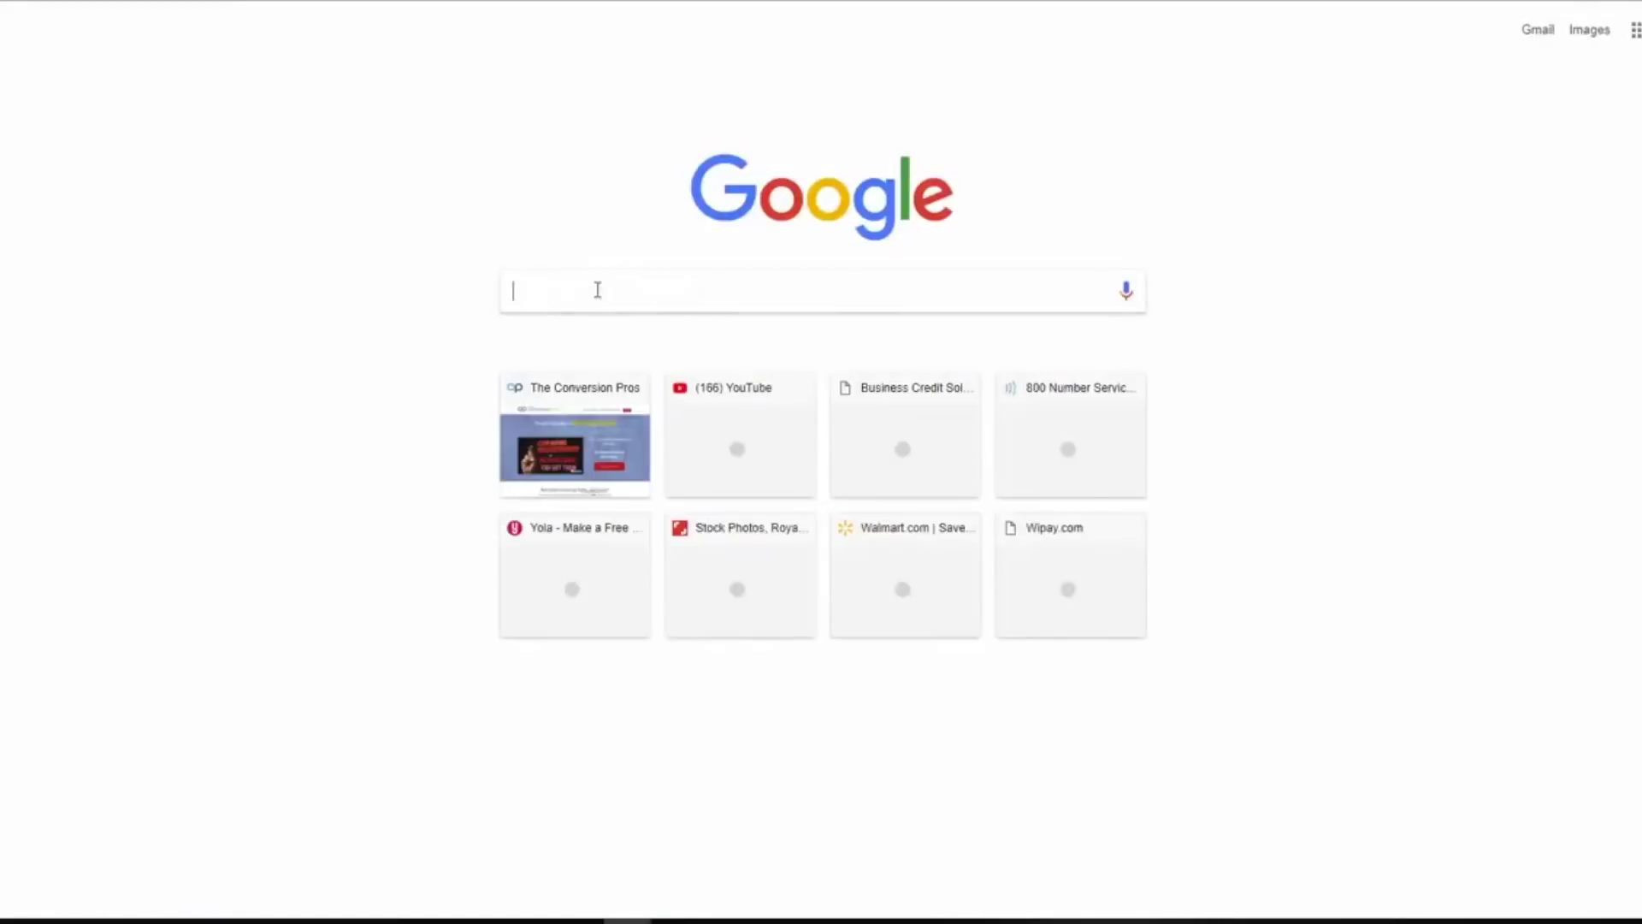
text(FOREX TRADADINF)
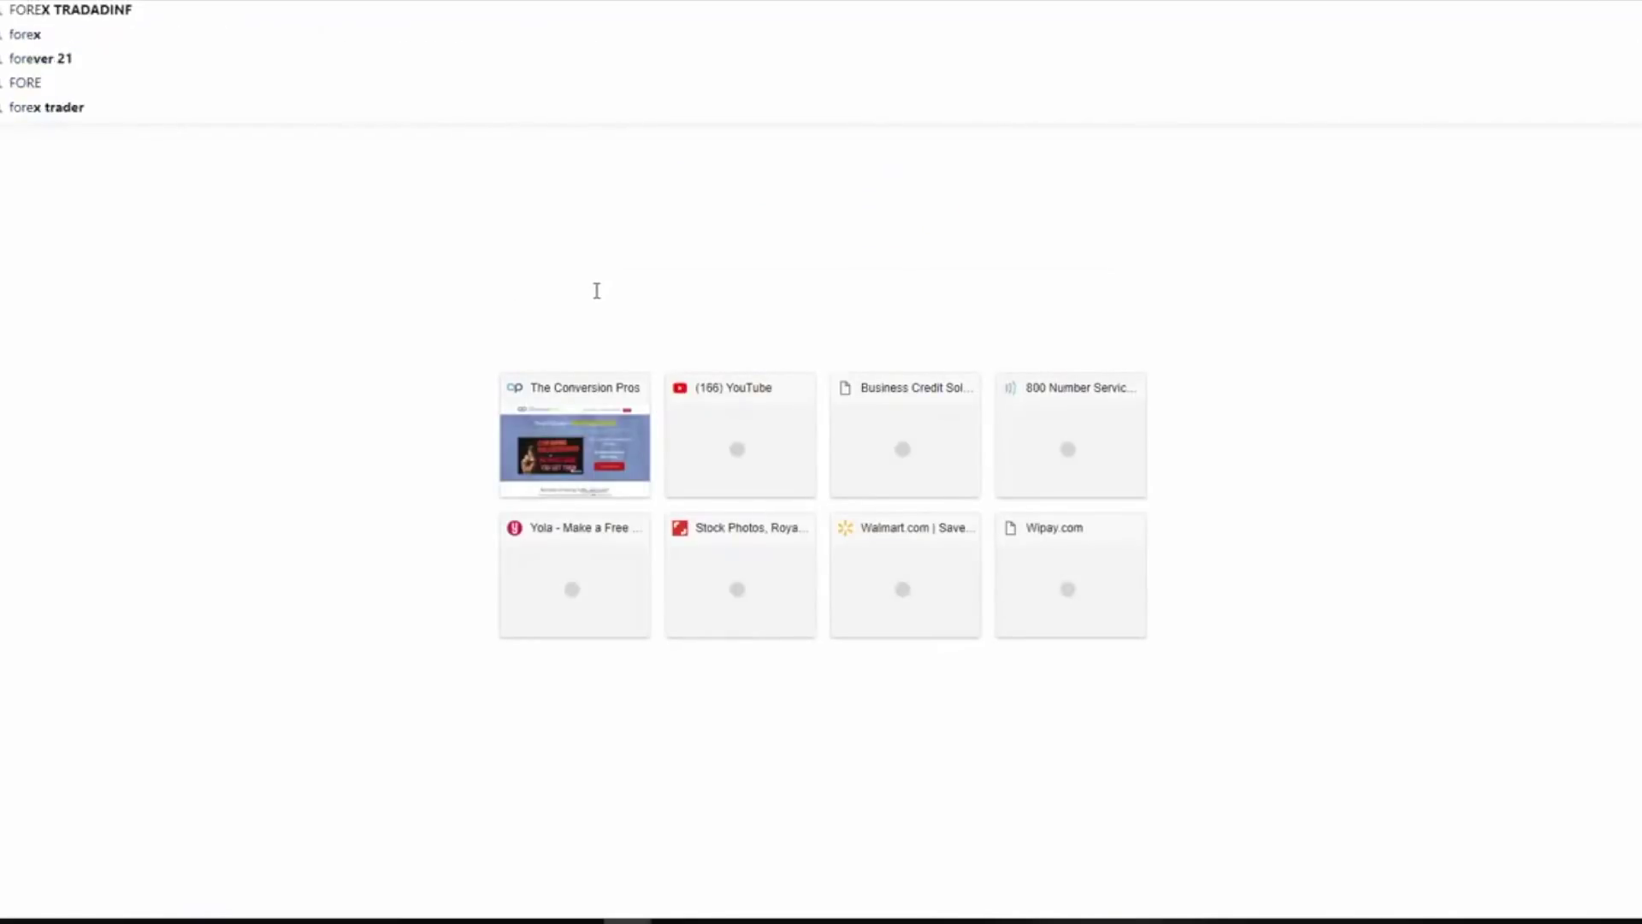
key(BackSpace)
key(BackSpace)
key(BackSpace)
key(BackSpace)
key(BackSpace)
key(BackSpace)
key(BackSpace)
key(BackSpace)
key(BackSpace)
text(PROFI)
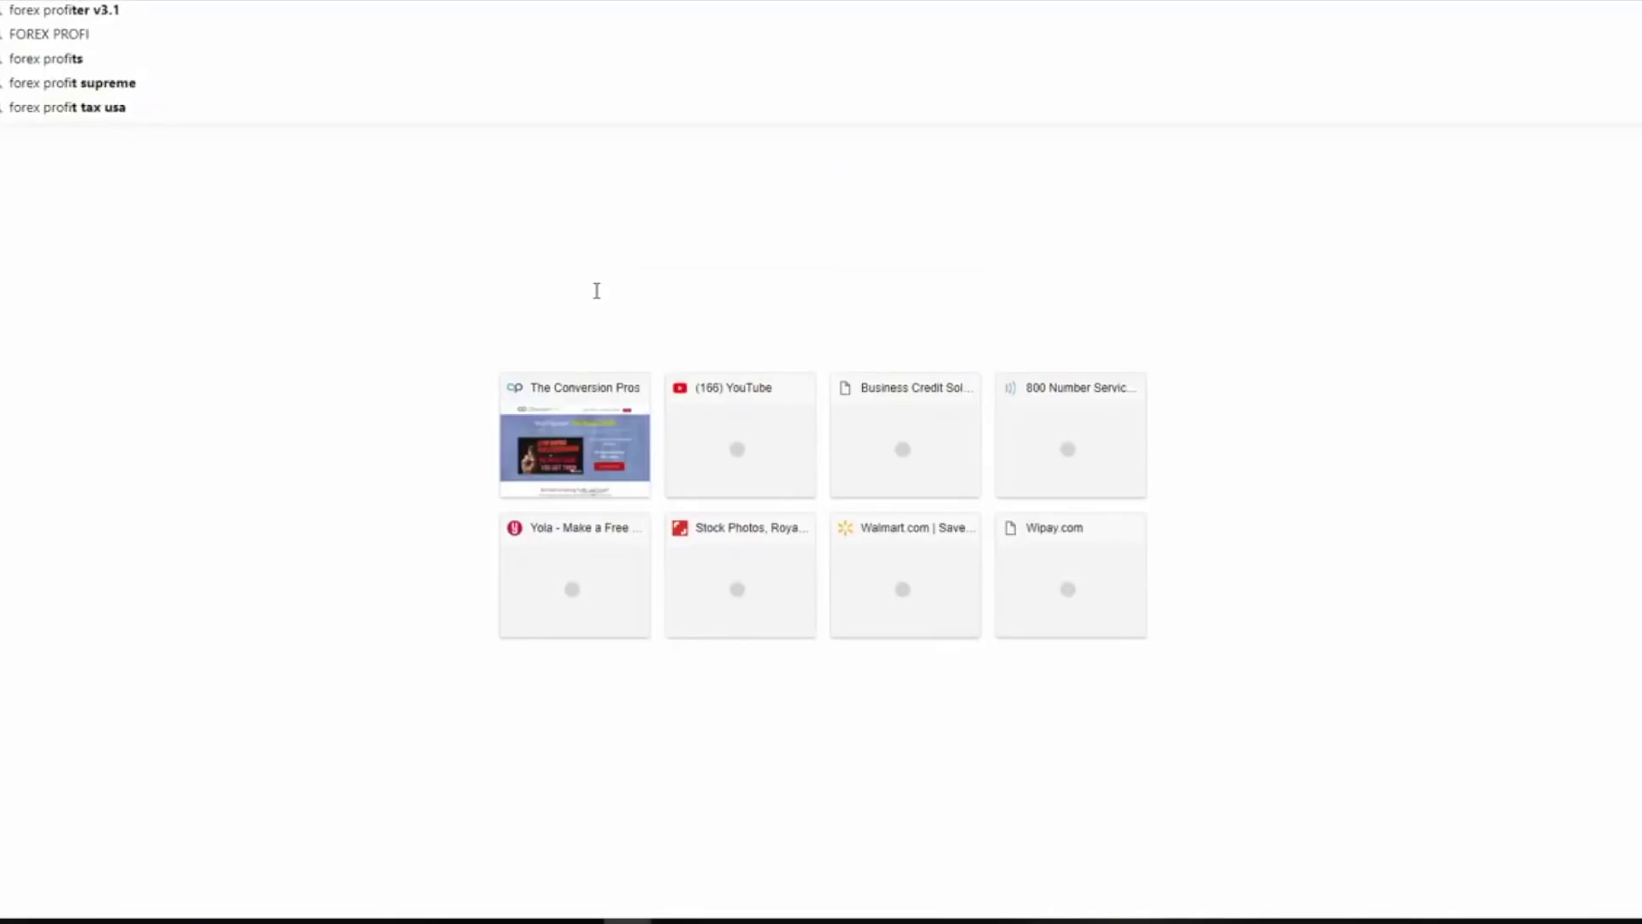
text(TS)
key(Return)
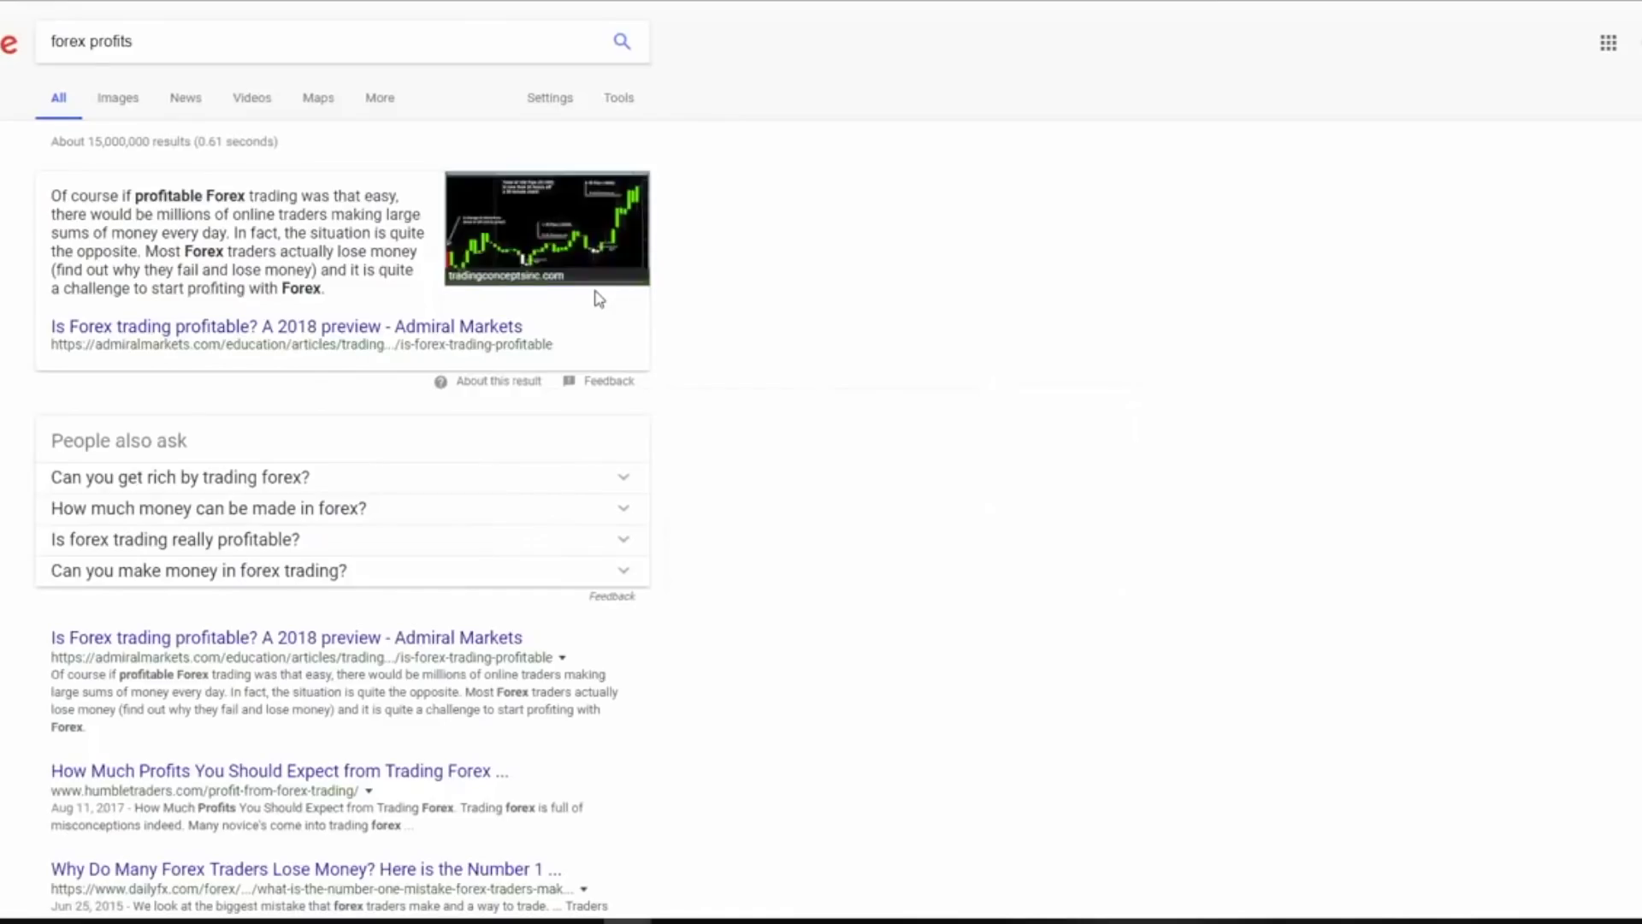
Show the image results for forex profits and preview the "March 25, 2013 - $4,275 Profit!" picture.
click(117, 99)
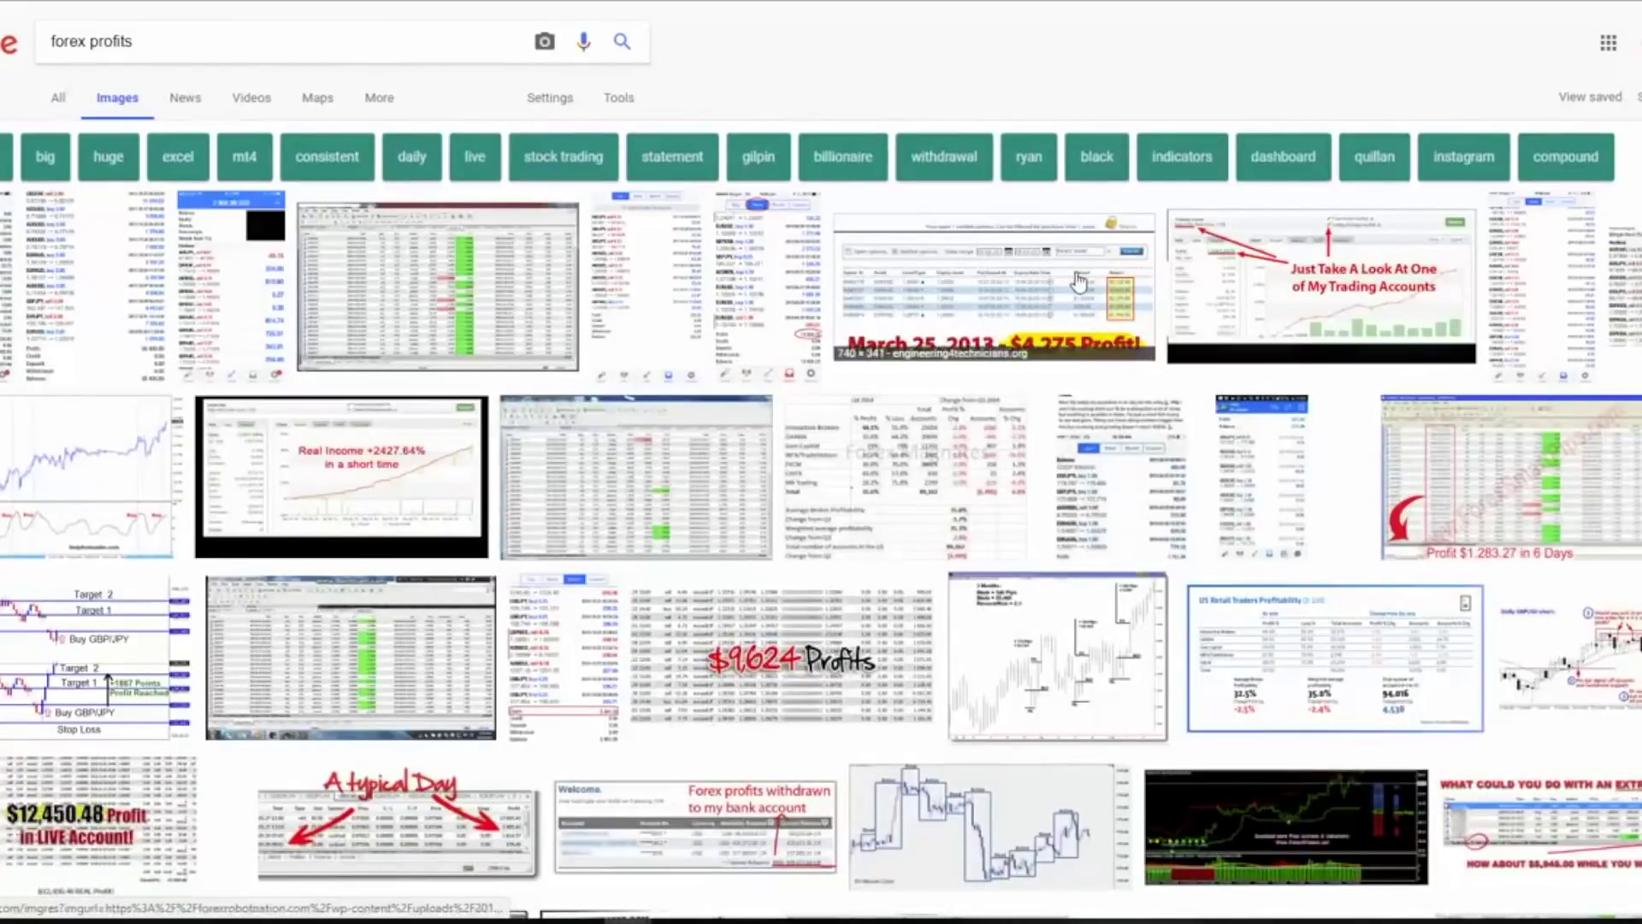
click(1079, 282)
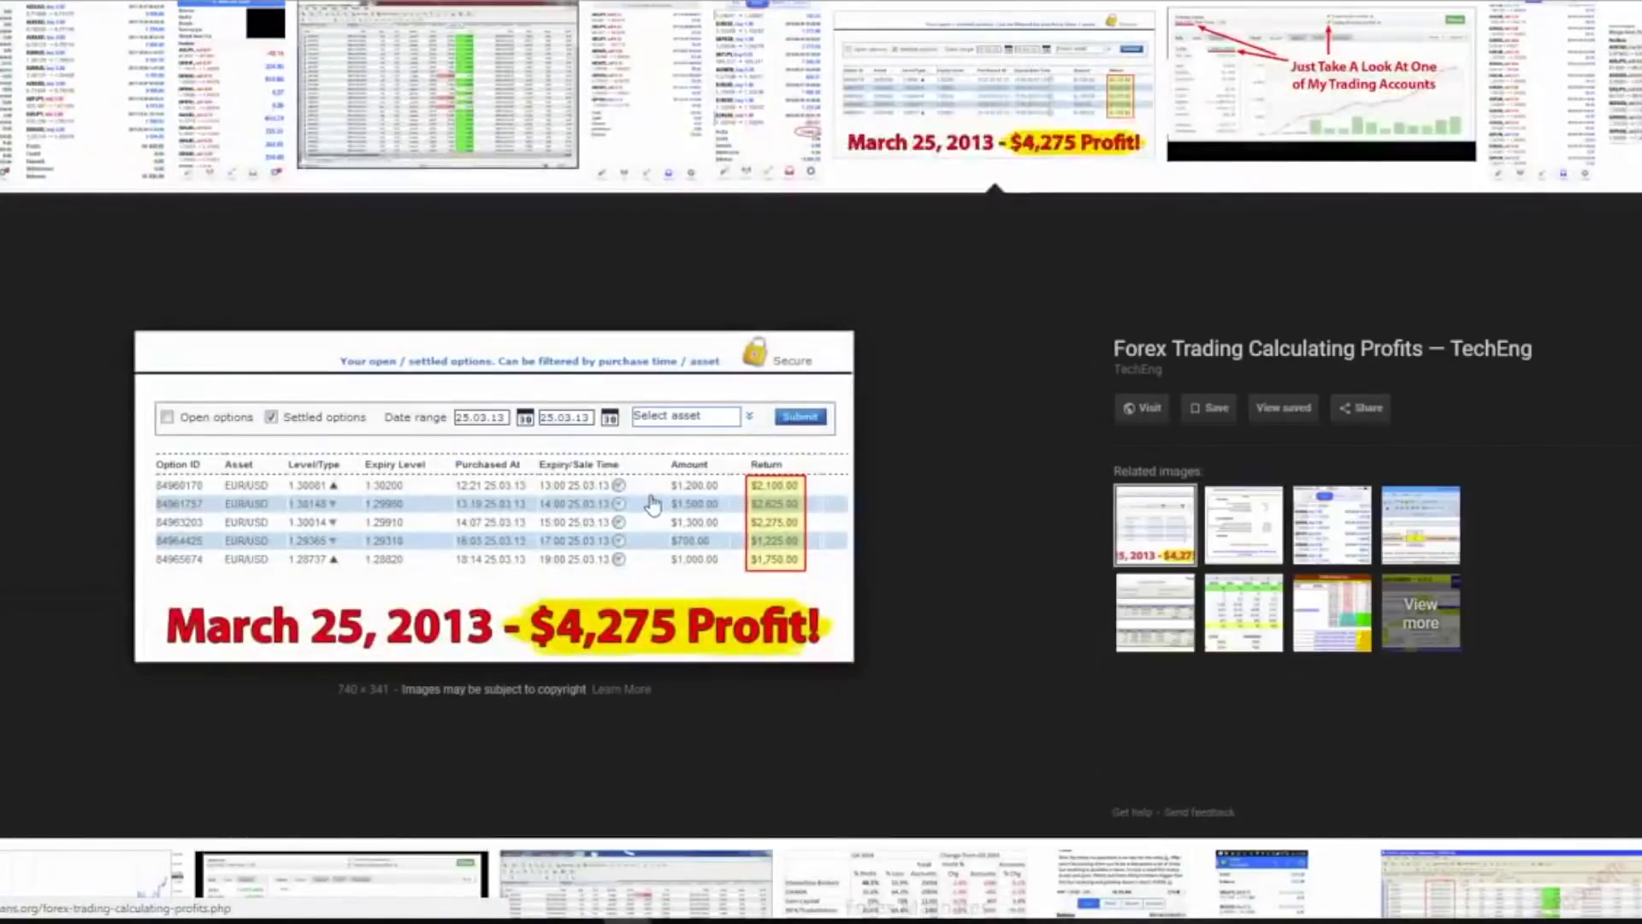
Browse the forex profits image results and copy the image address of the "$12,450.48 Profit in LIVE Account!" picture.
scroll(733, 594, up, 2)
scroll(863, 655, down, 5)
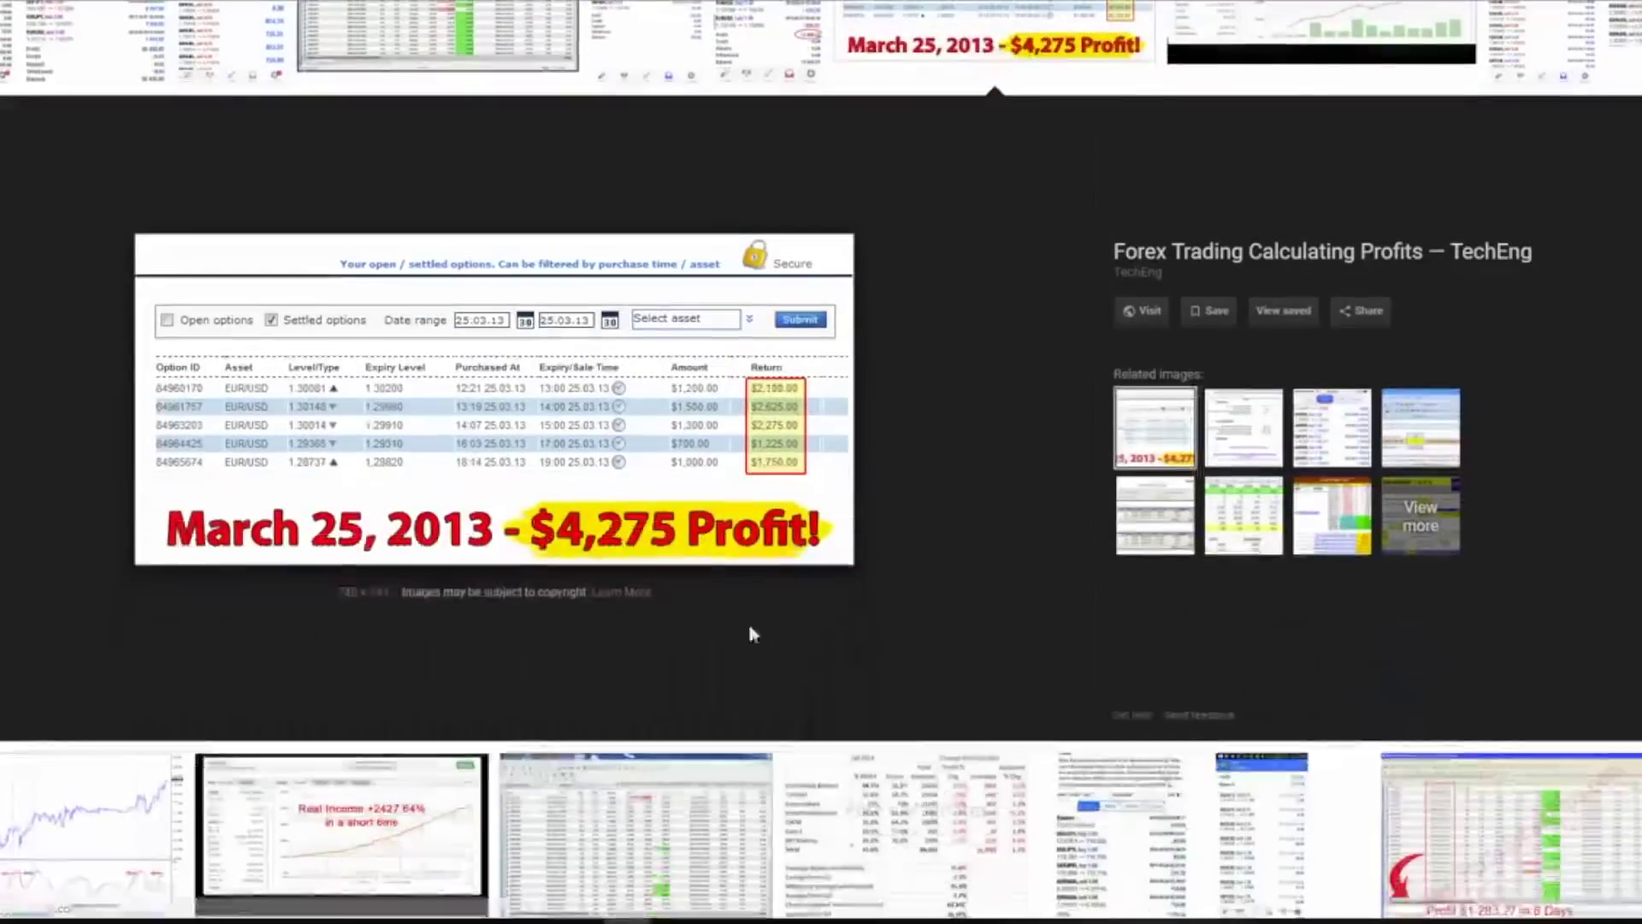
scroll(674, 274, down, 5)
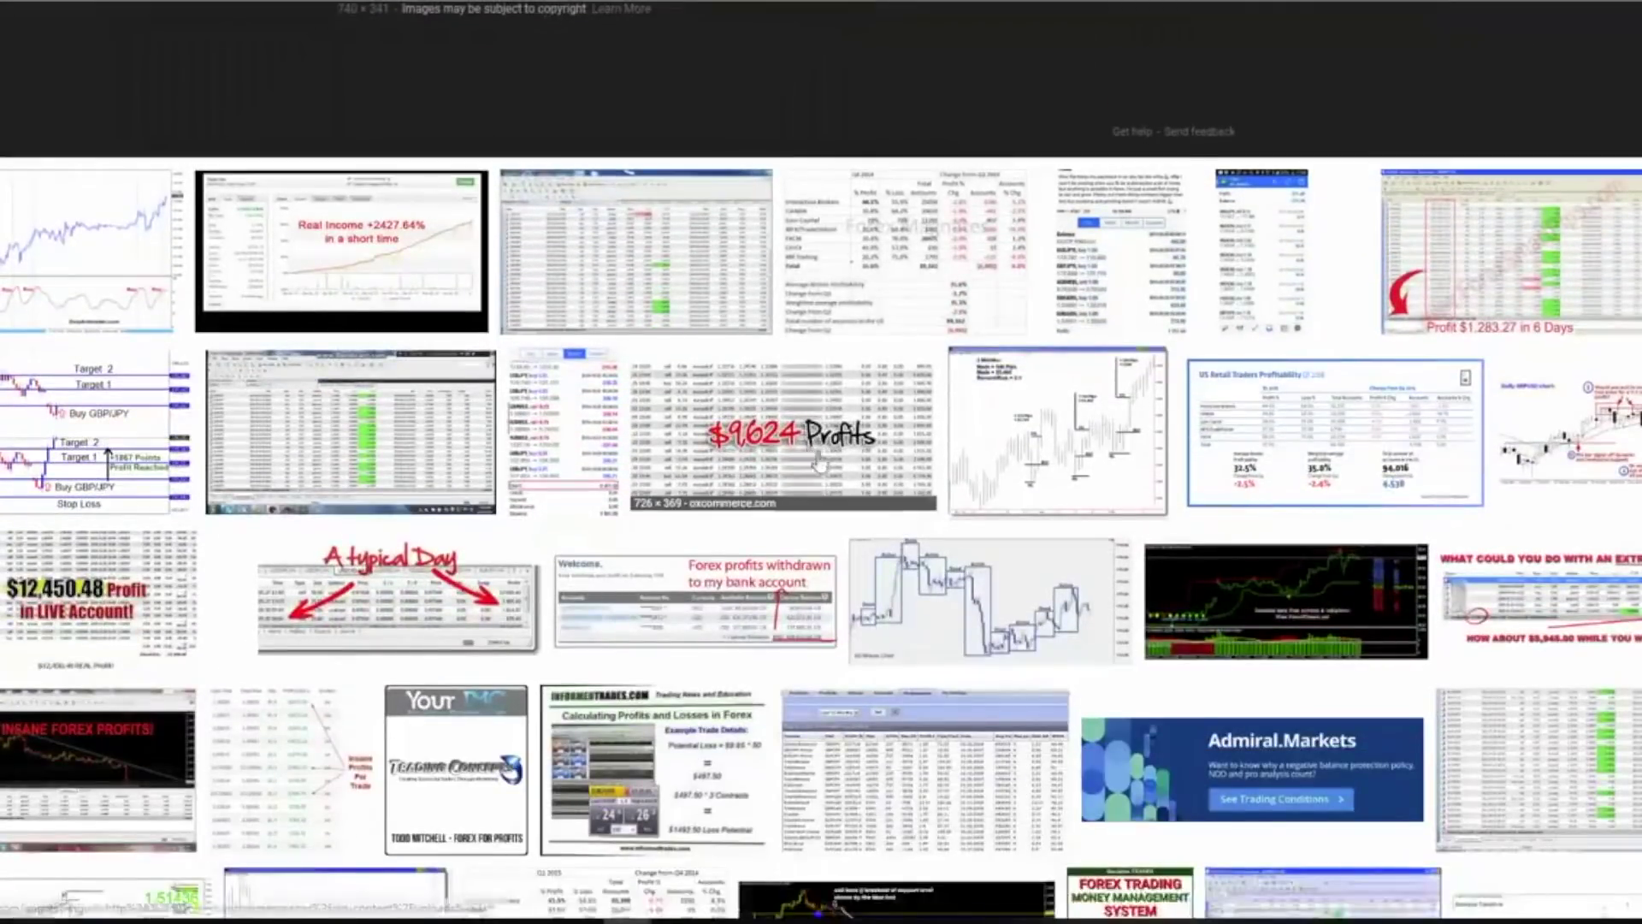
click(818, 462)
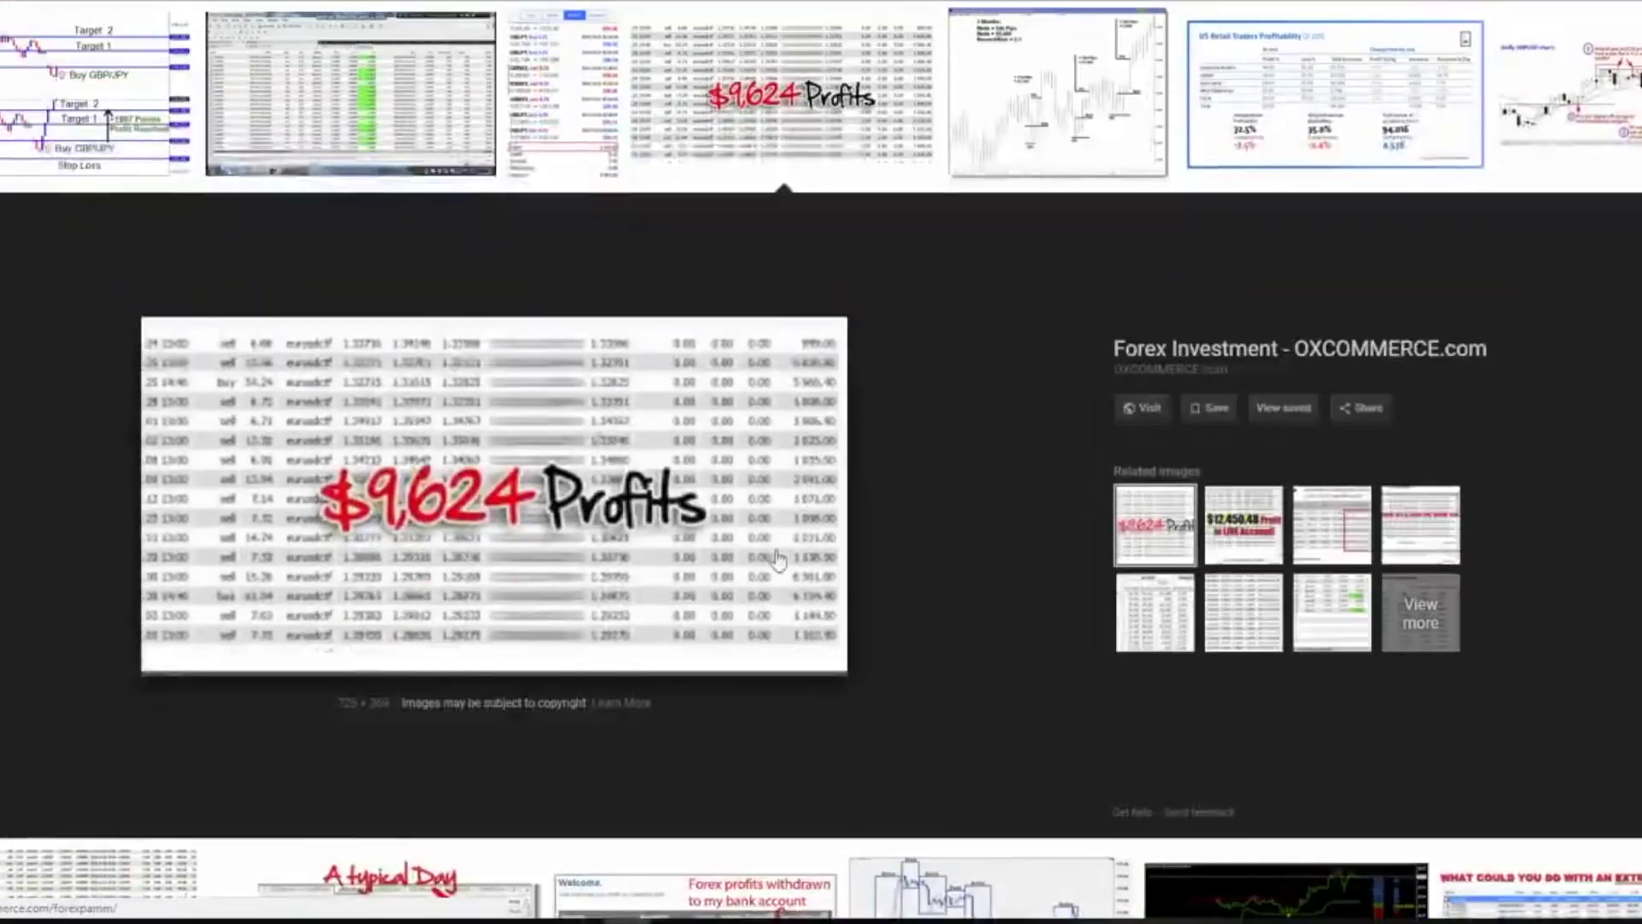
scroll(779, 556, down, 5)
click(176, 526)
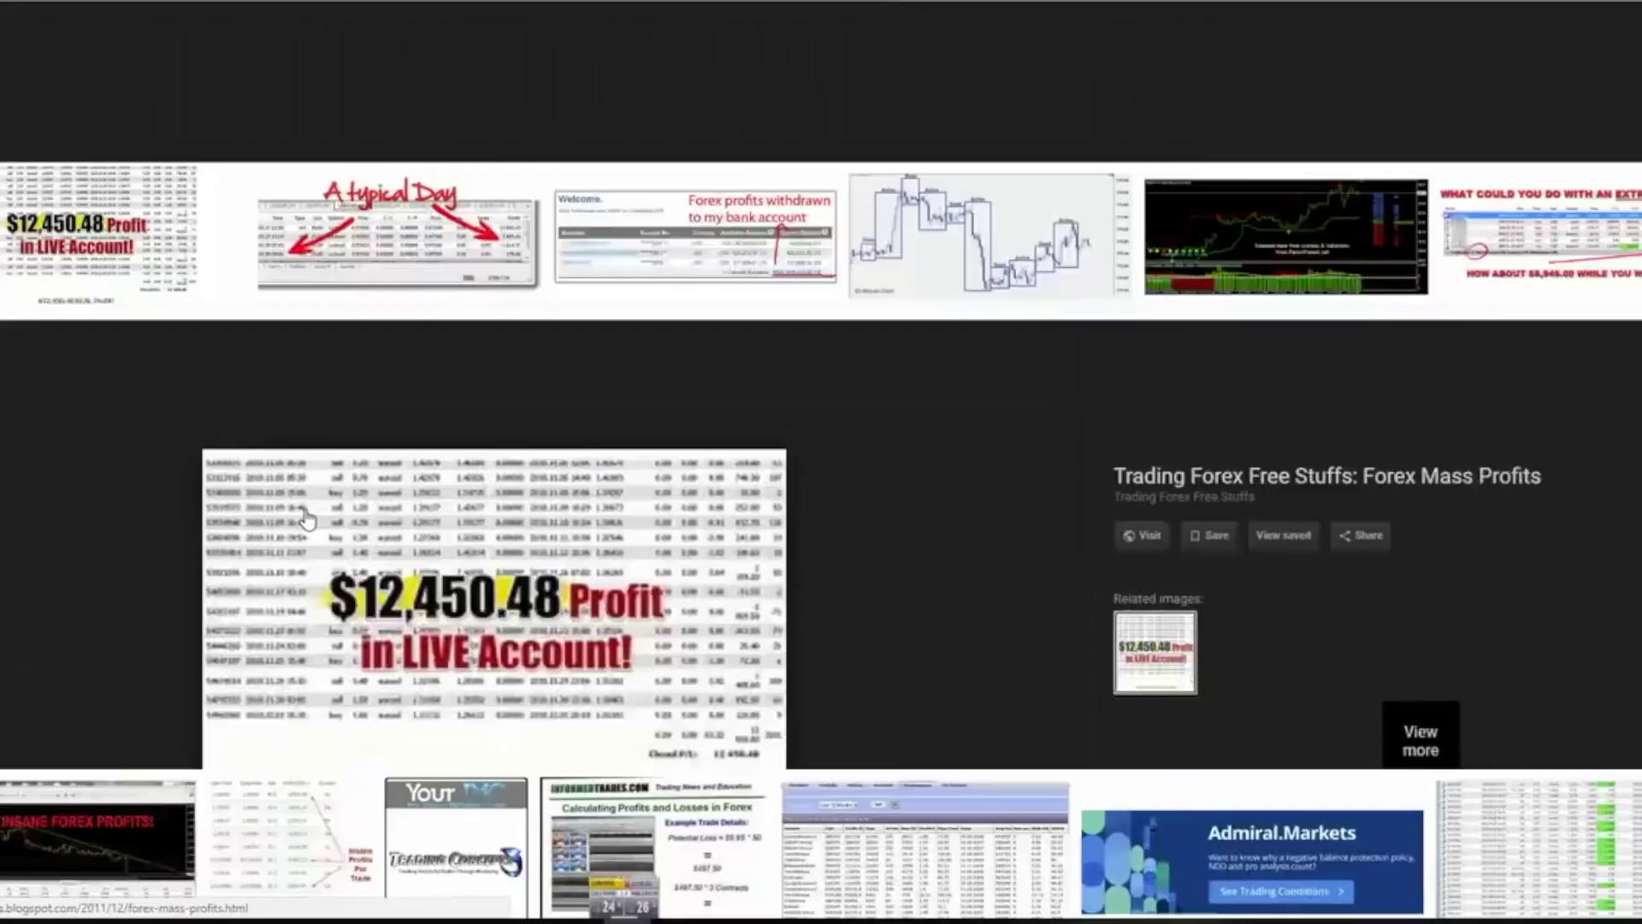
right_click(601, 417)
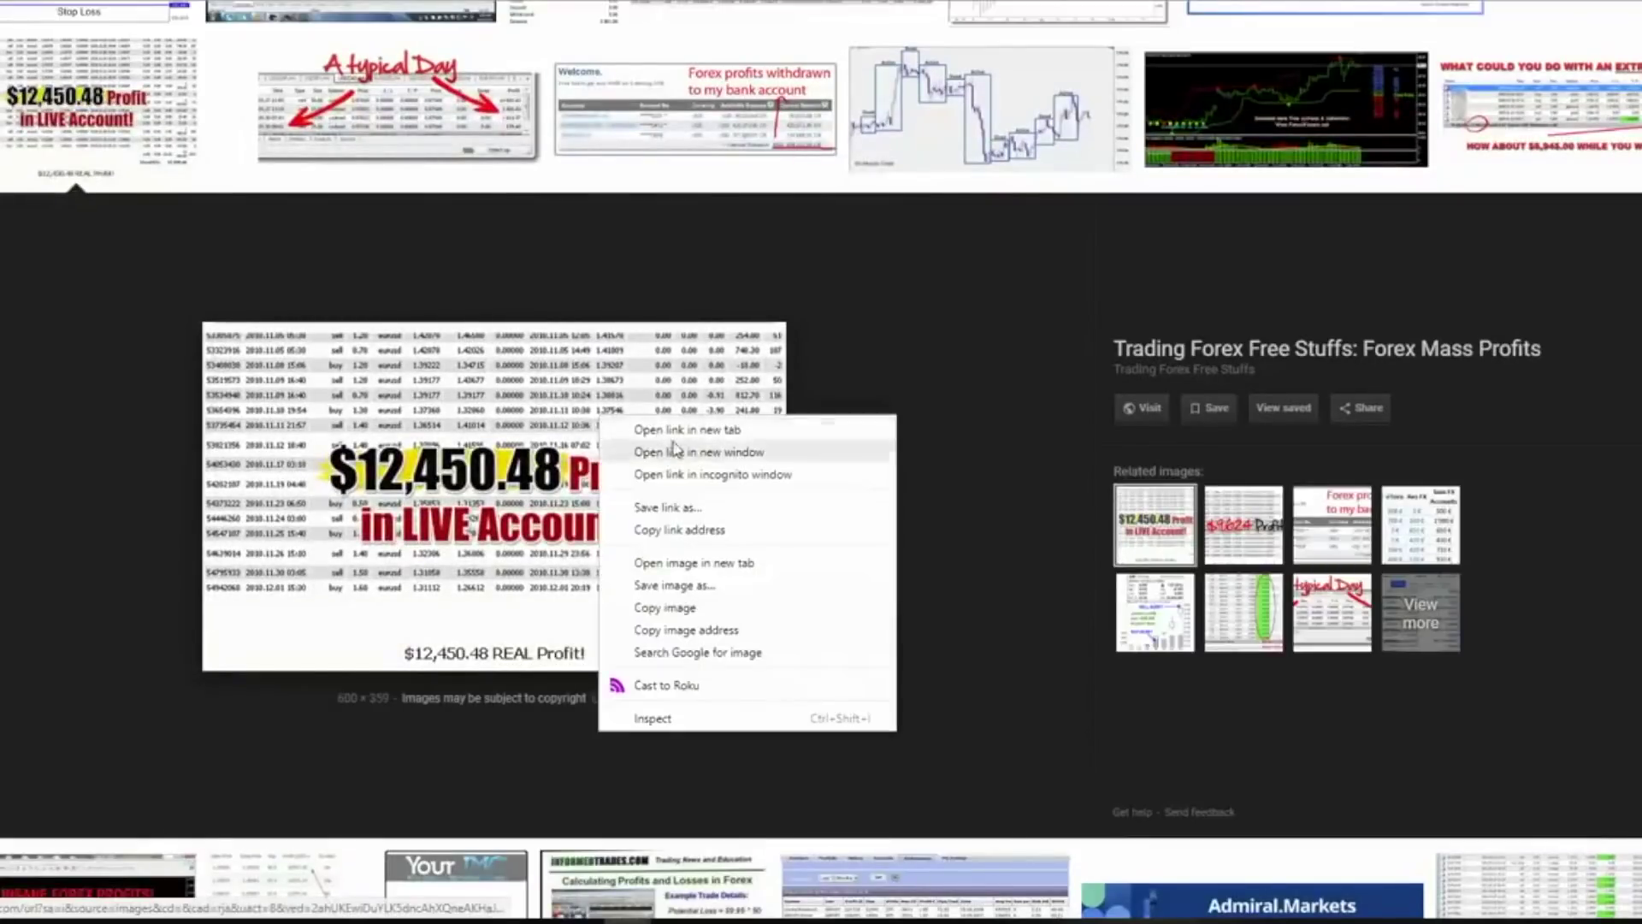
click(699, 629)
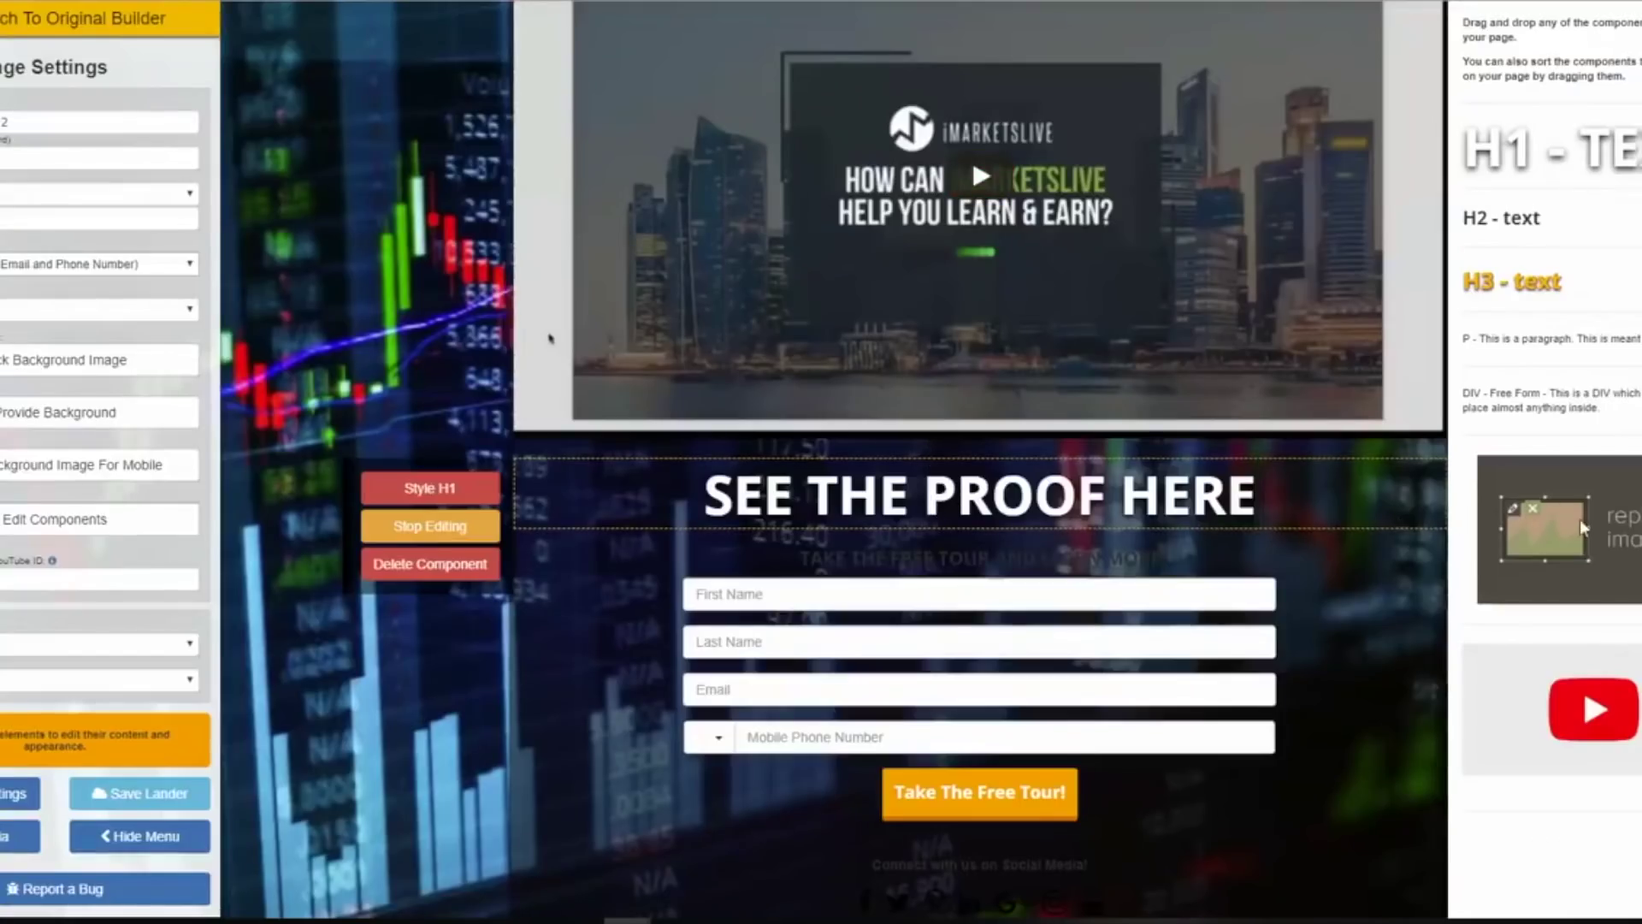
Insert an image component between the "SEE THE PROOF HERE" heading and the sign-up form, and finish editing the heading.
drag(1582, 529, 1107, 574)
scroll(862, 667, down, 2)
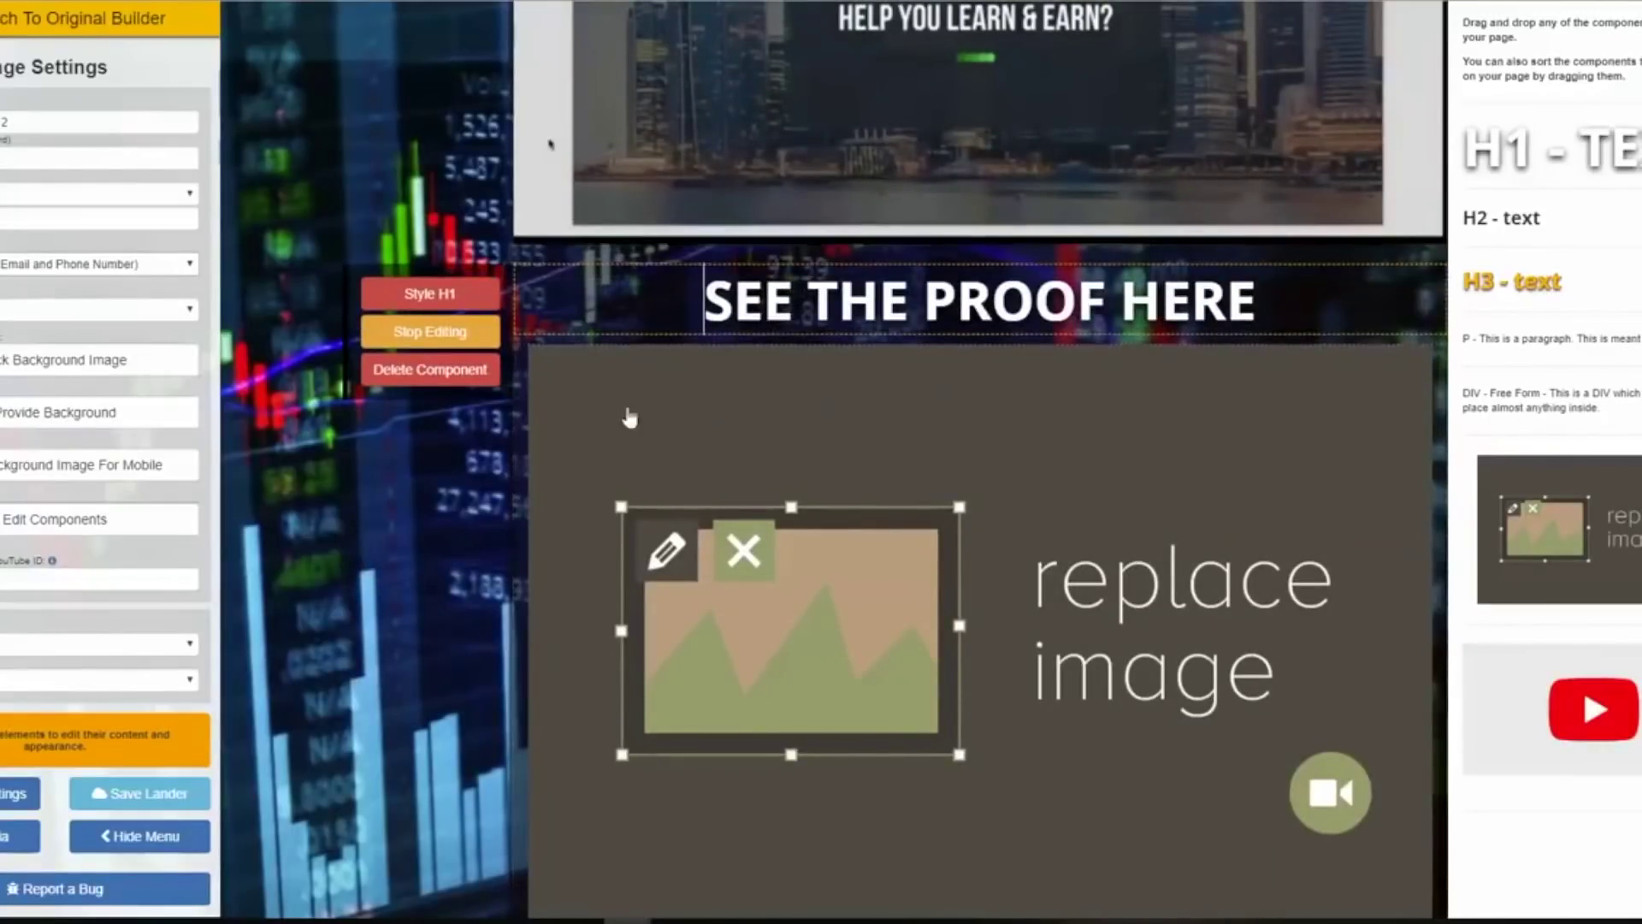
scroll(615, 492, down, 5)
scroll(531, 411, up, 3)
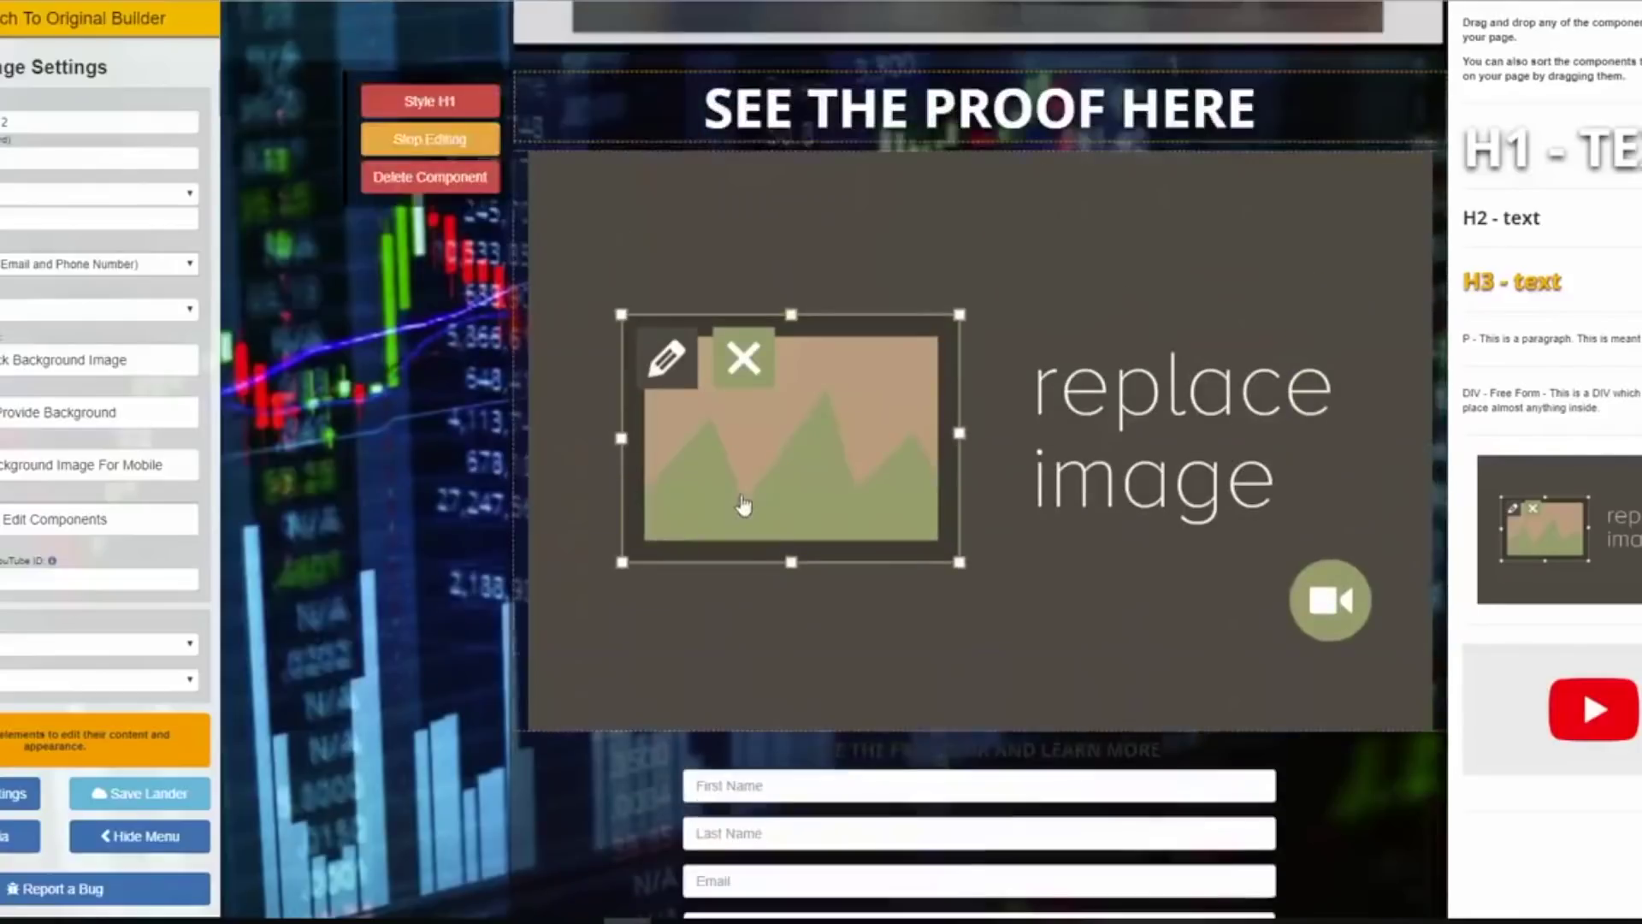
click(457, 141)
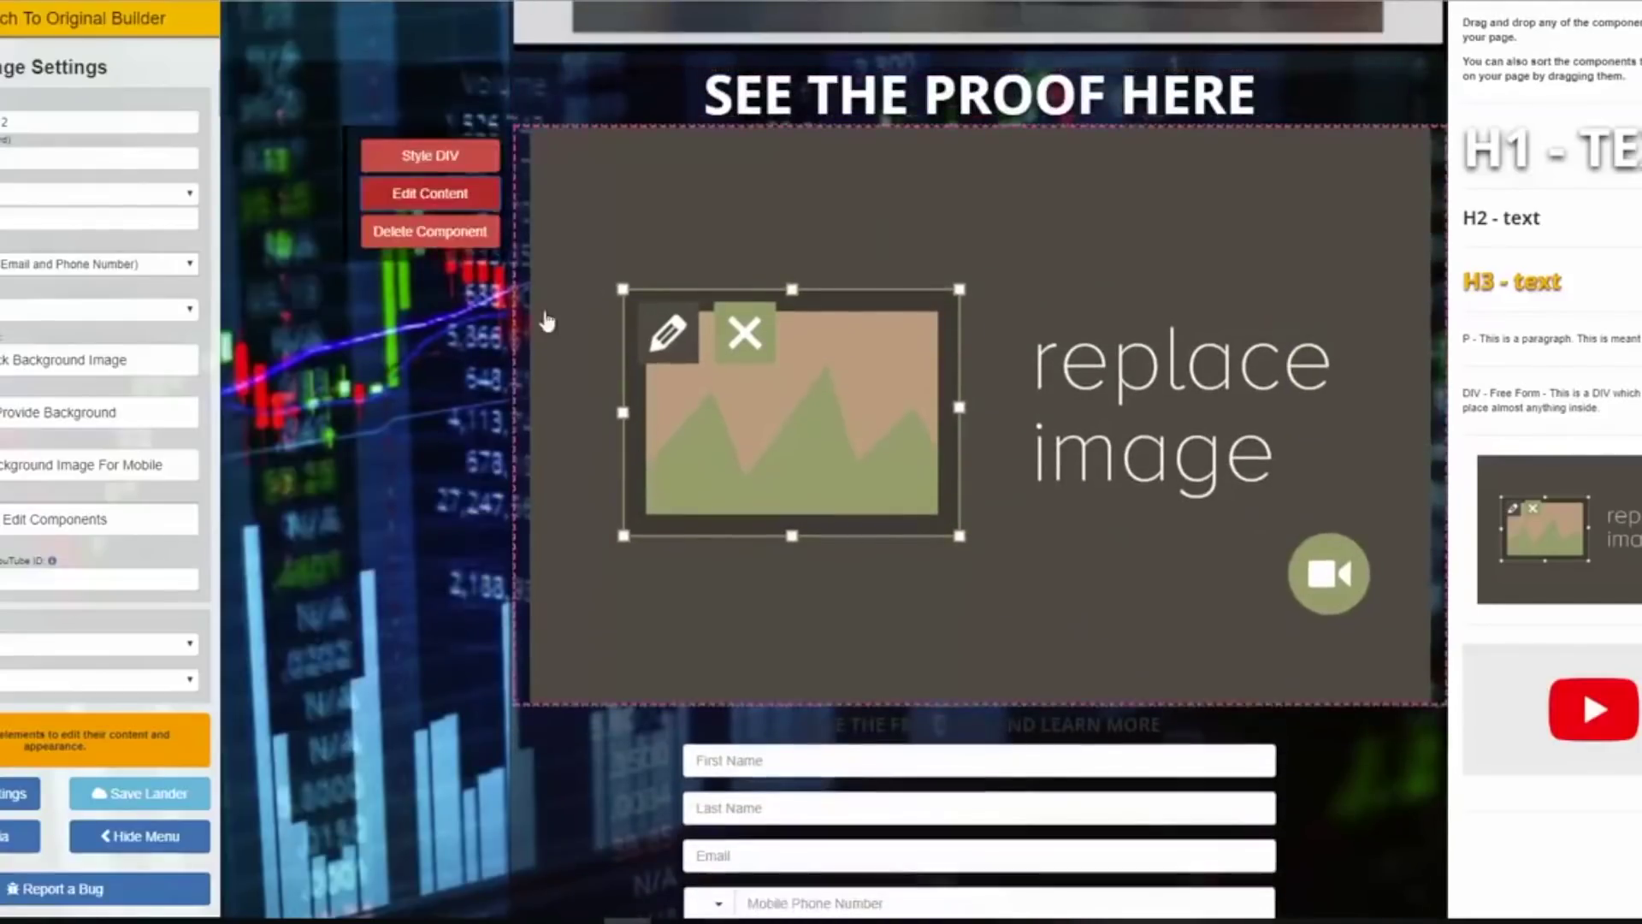
Try to fill the image component with the copied blogspot .gif address at 50% size.
click(457, 205)
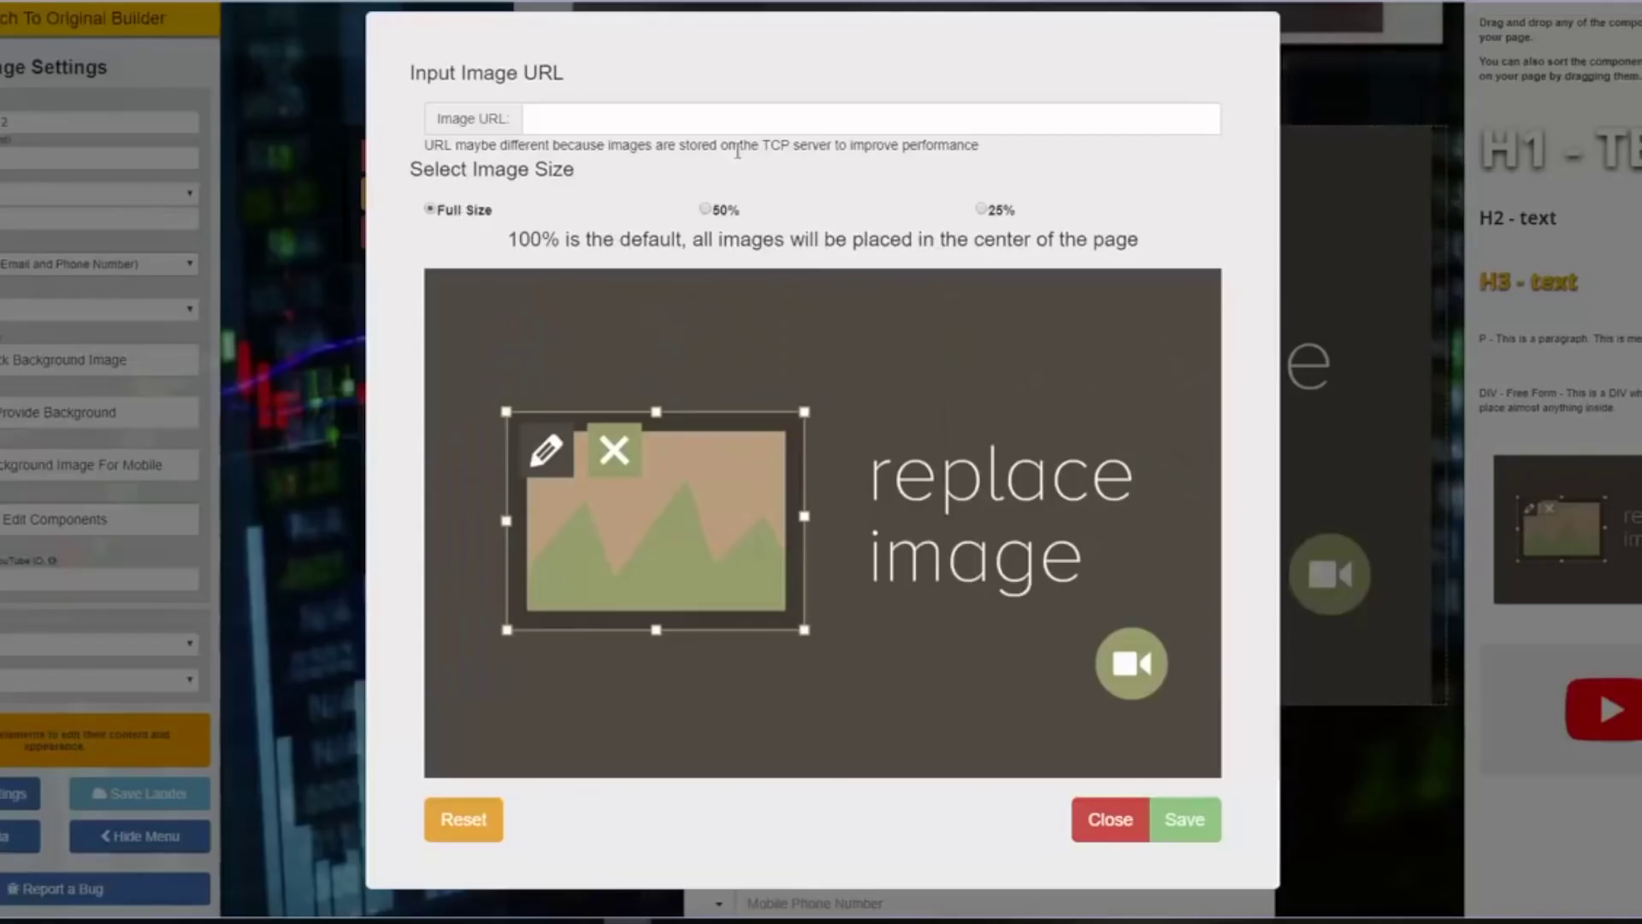
click(726, 128)
right_click(726, 130)
click(769, 285)
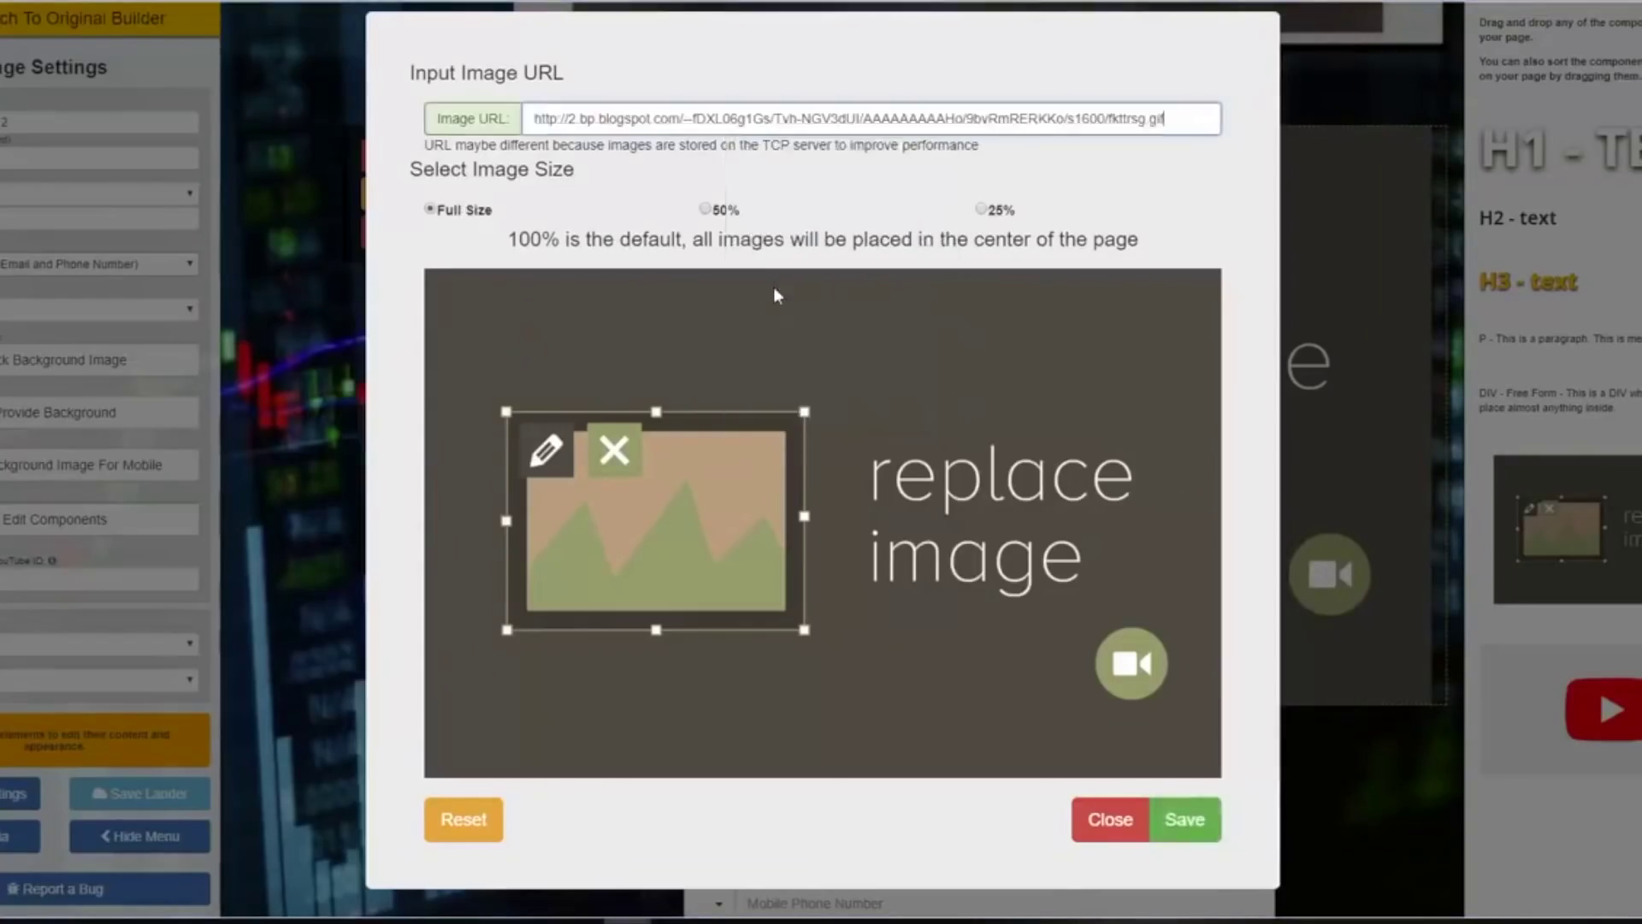
click(705, 209)
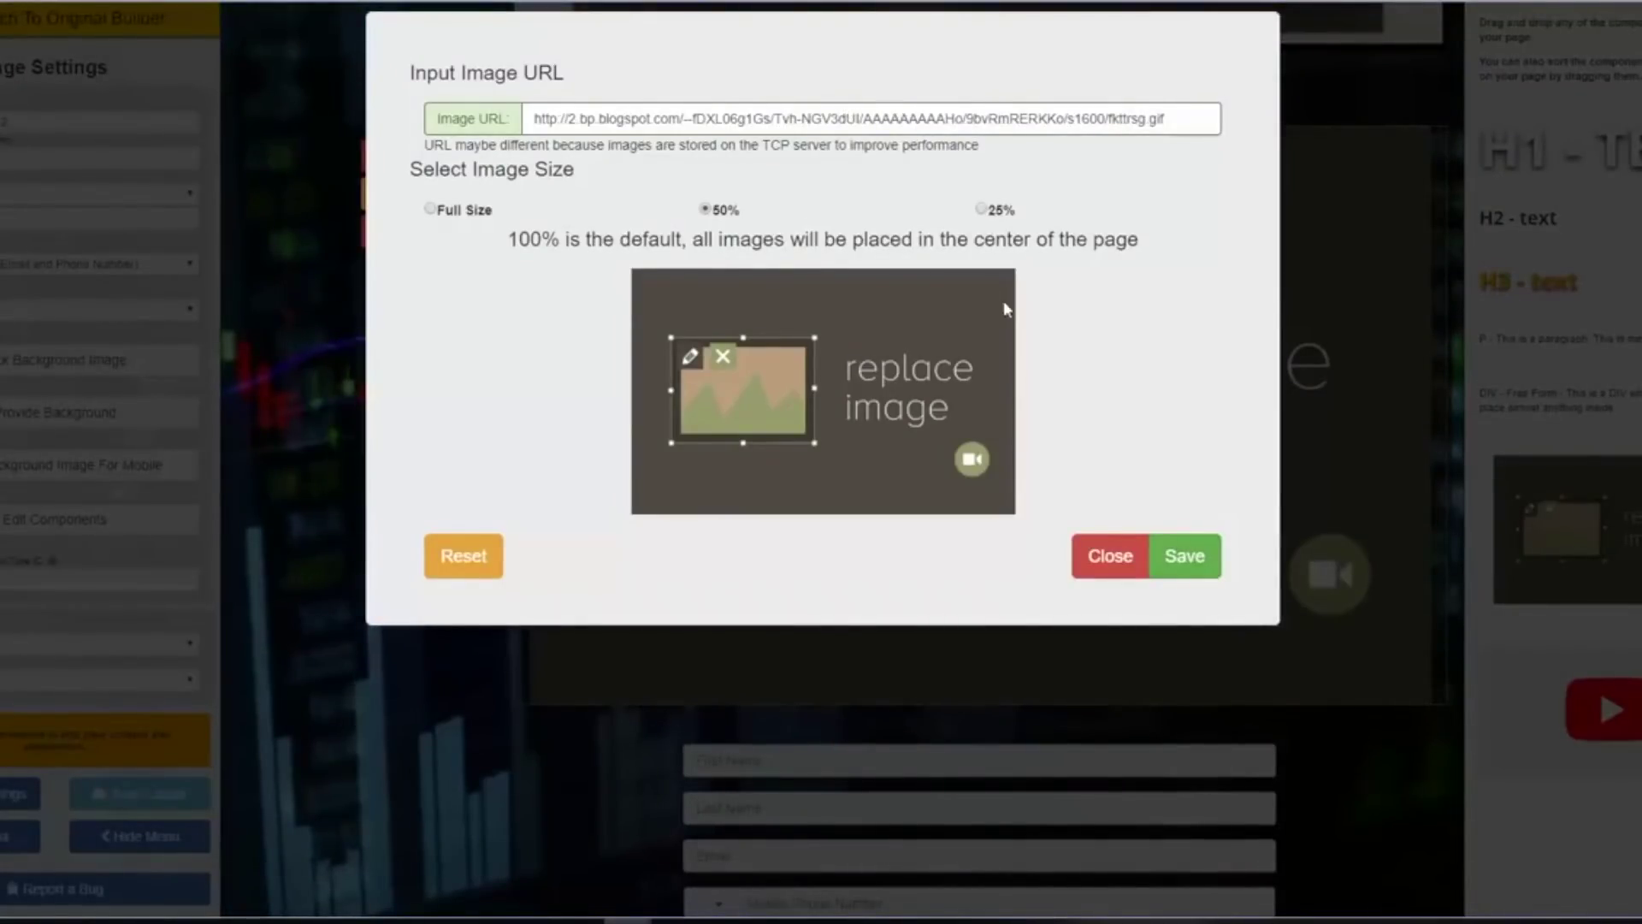
click(1168, 543)
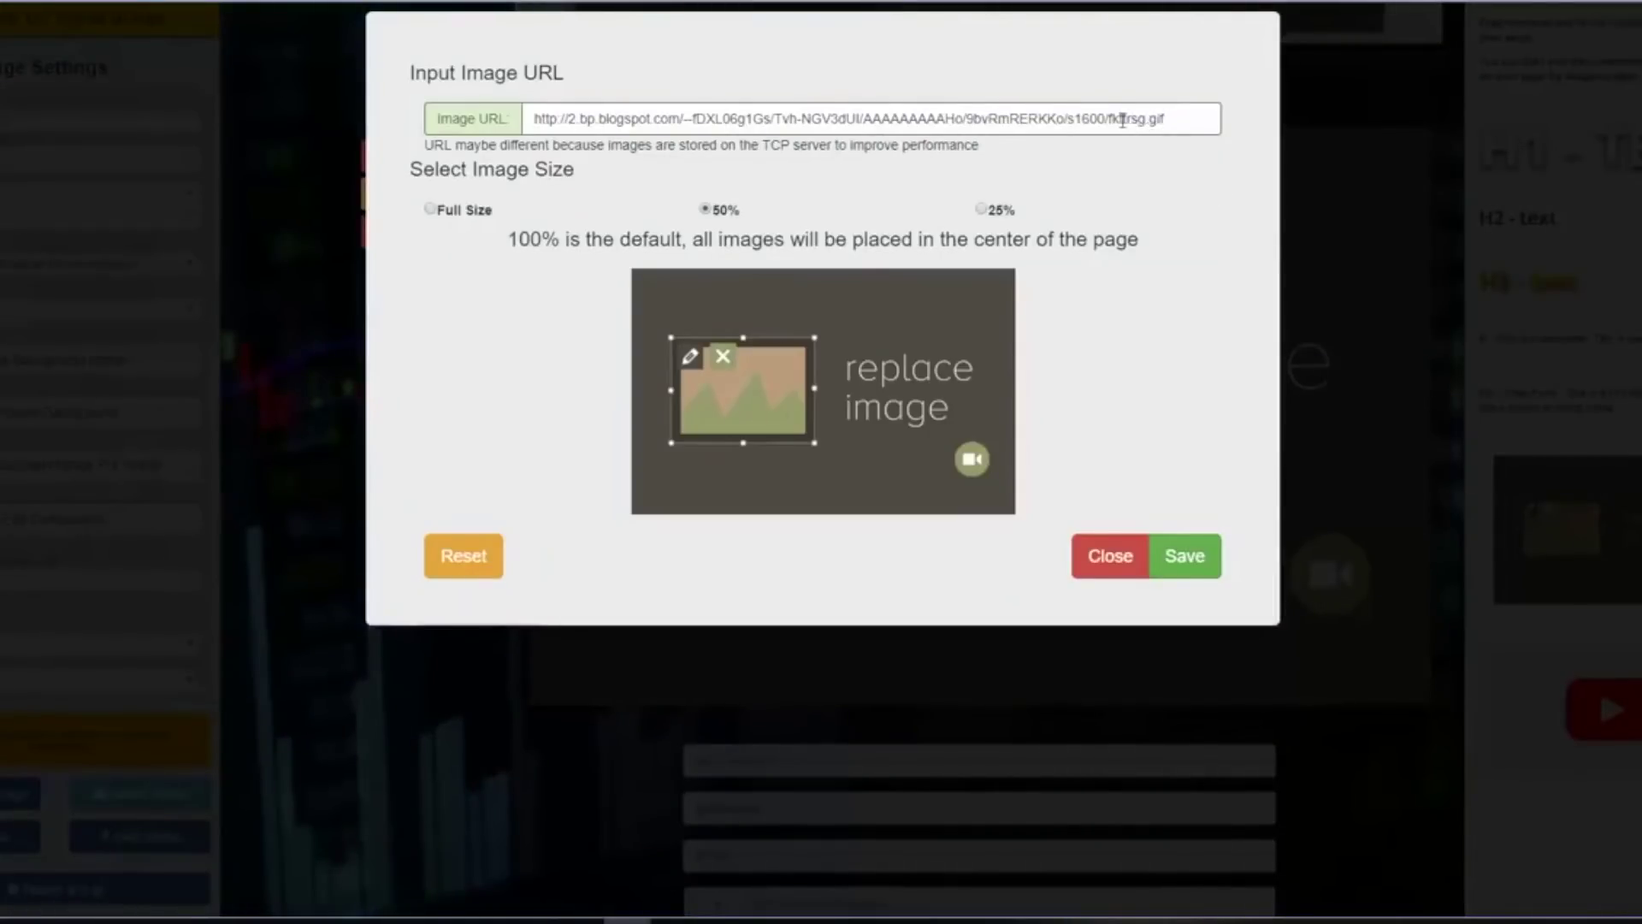
click(1156, 557)
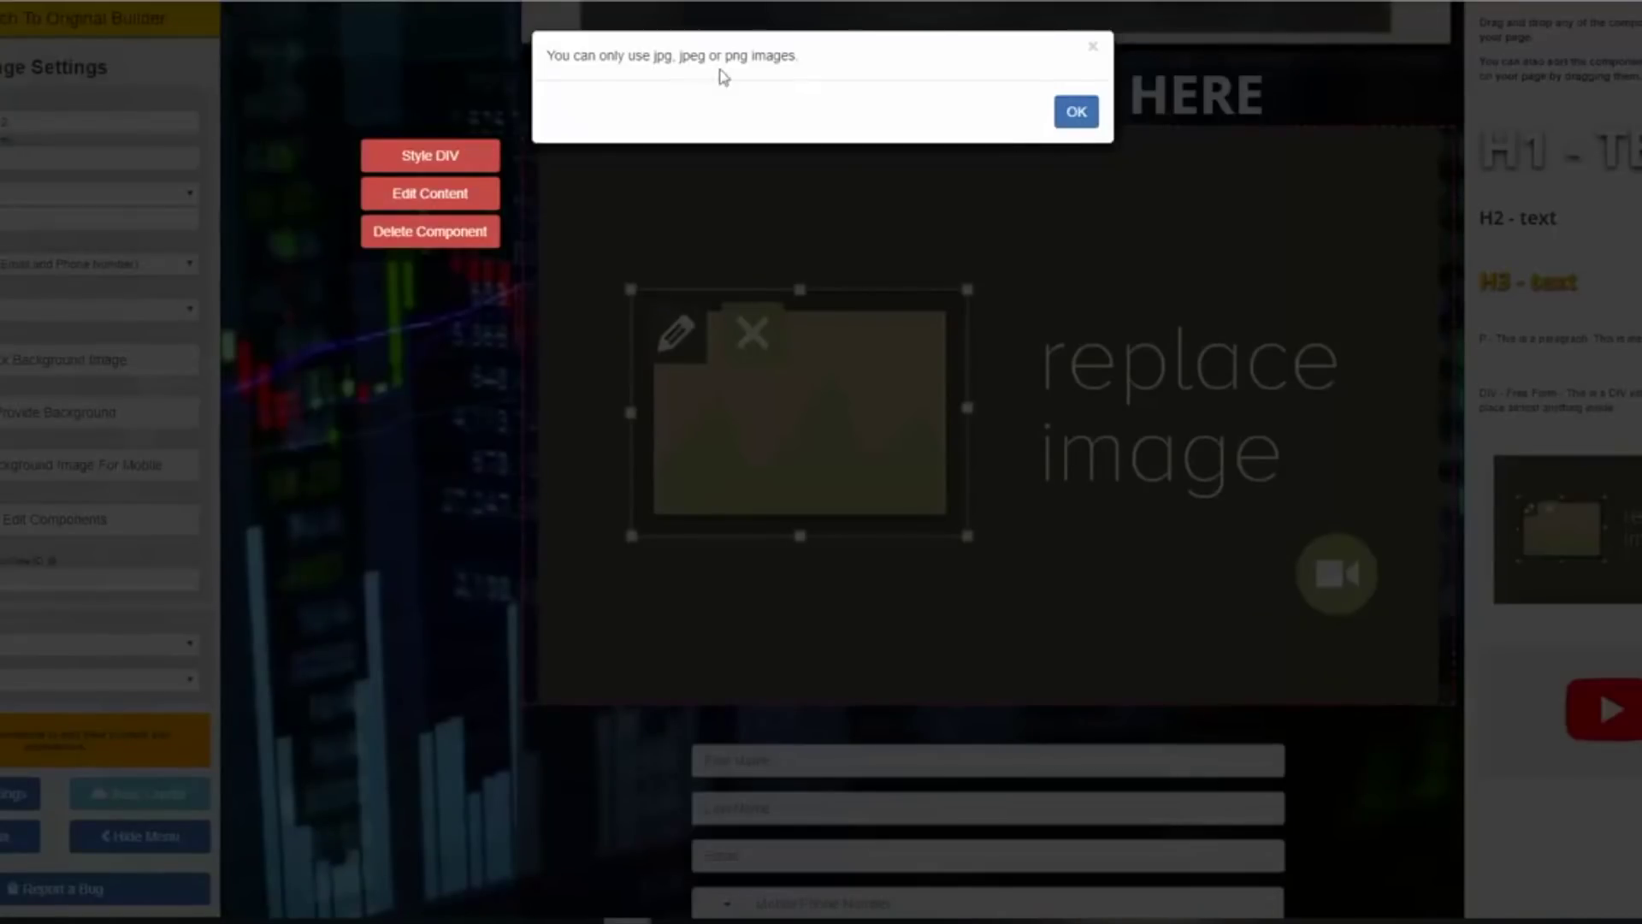
click(1096, 50)
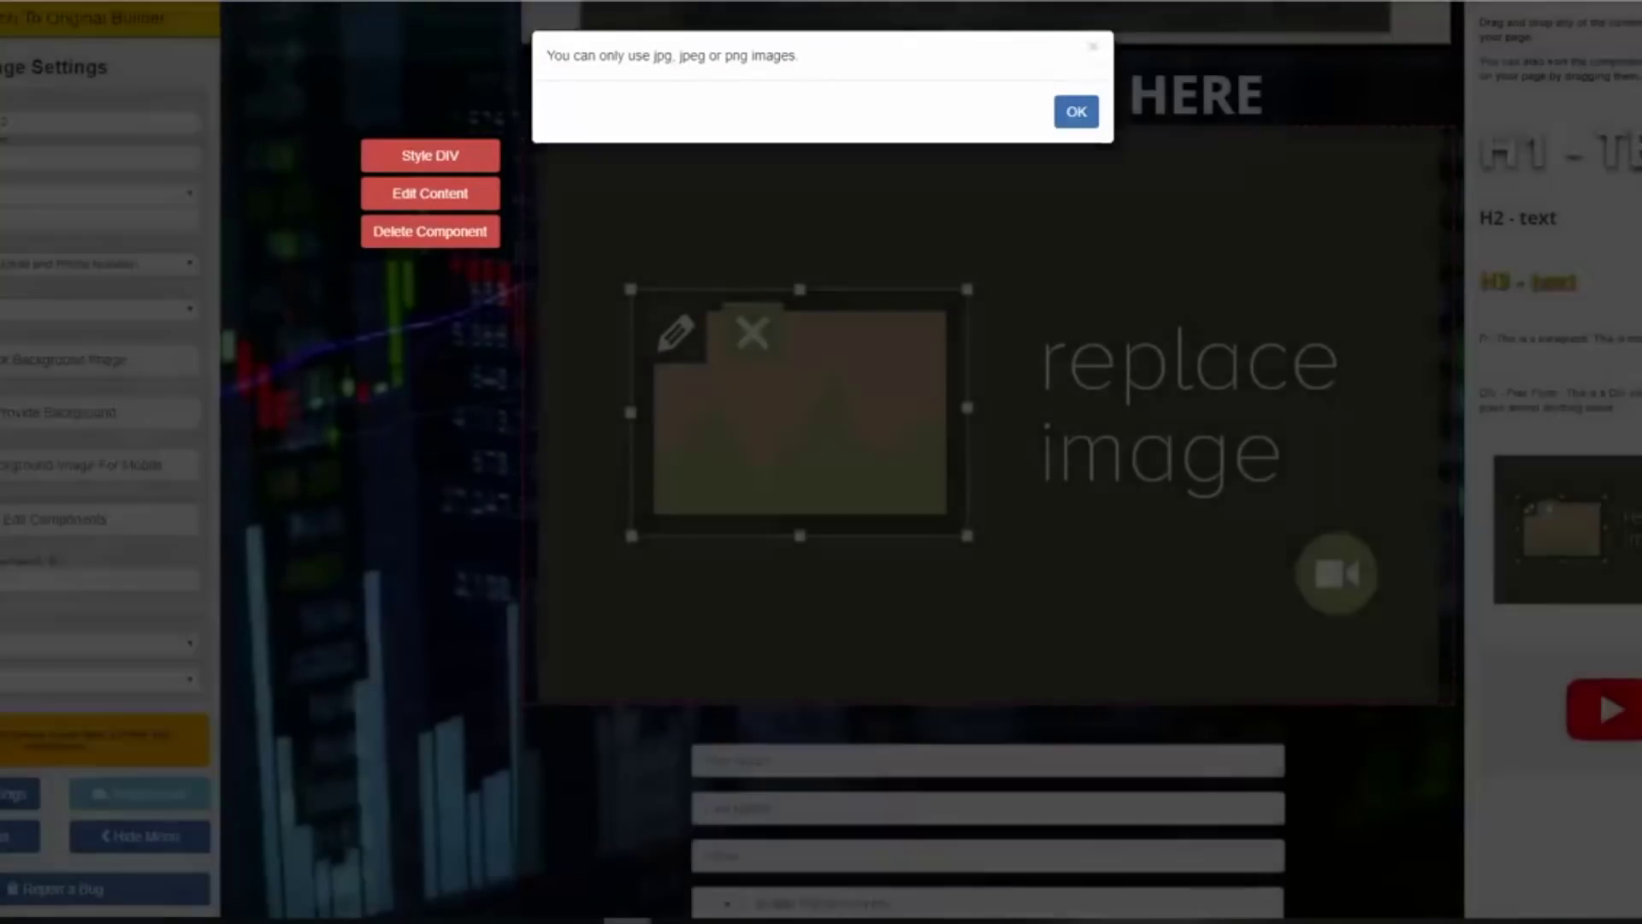
click(1069, 120)
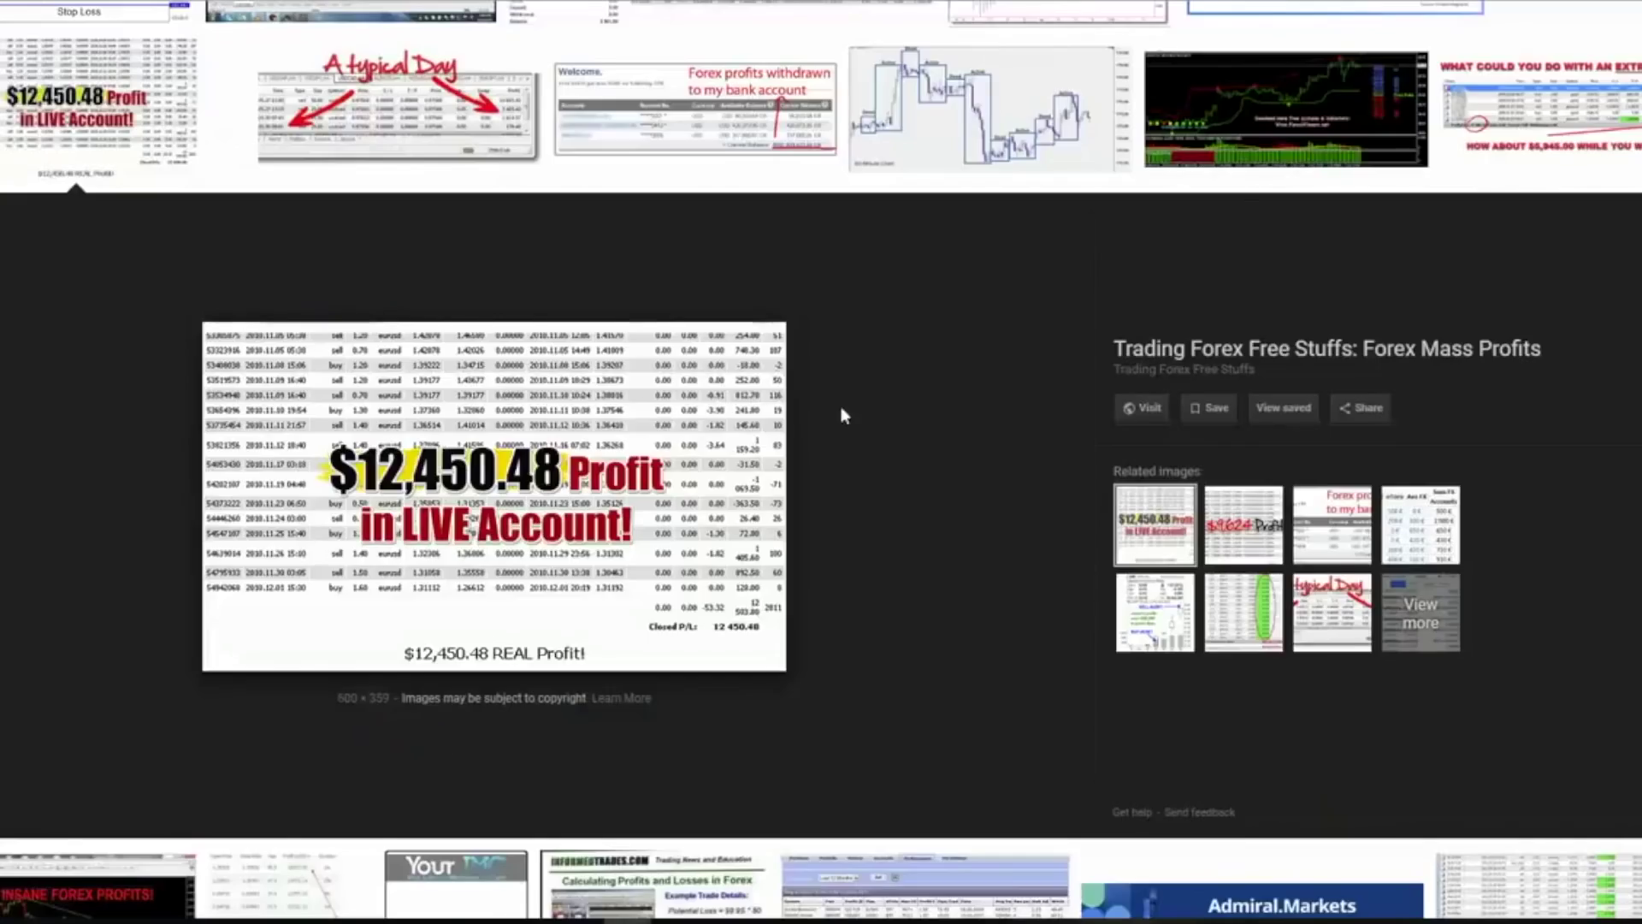
Return to the image results and copy the image address of the "$9,624 Profits" picture.
scroll(552, 383, up, 2)
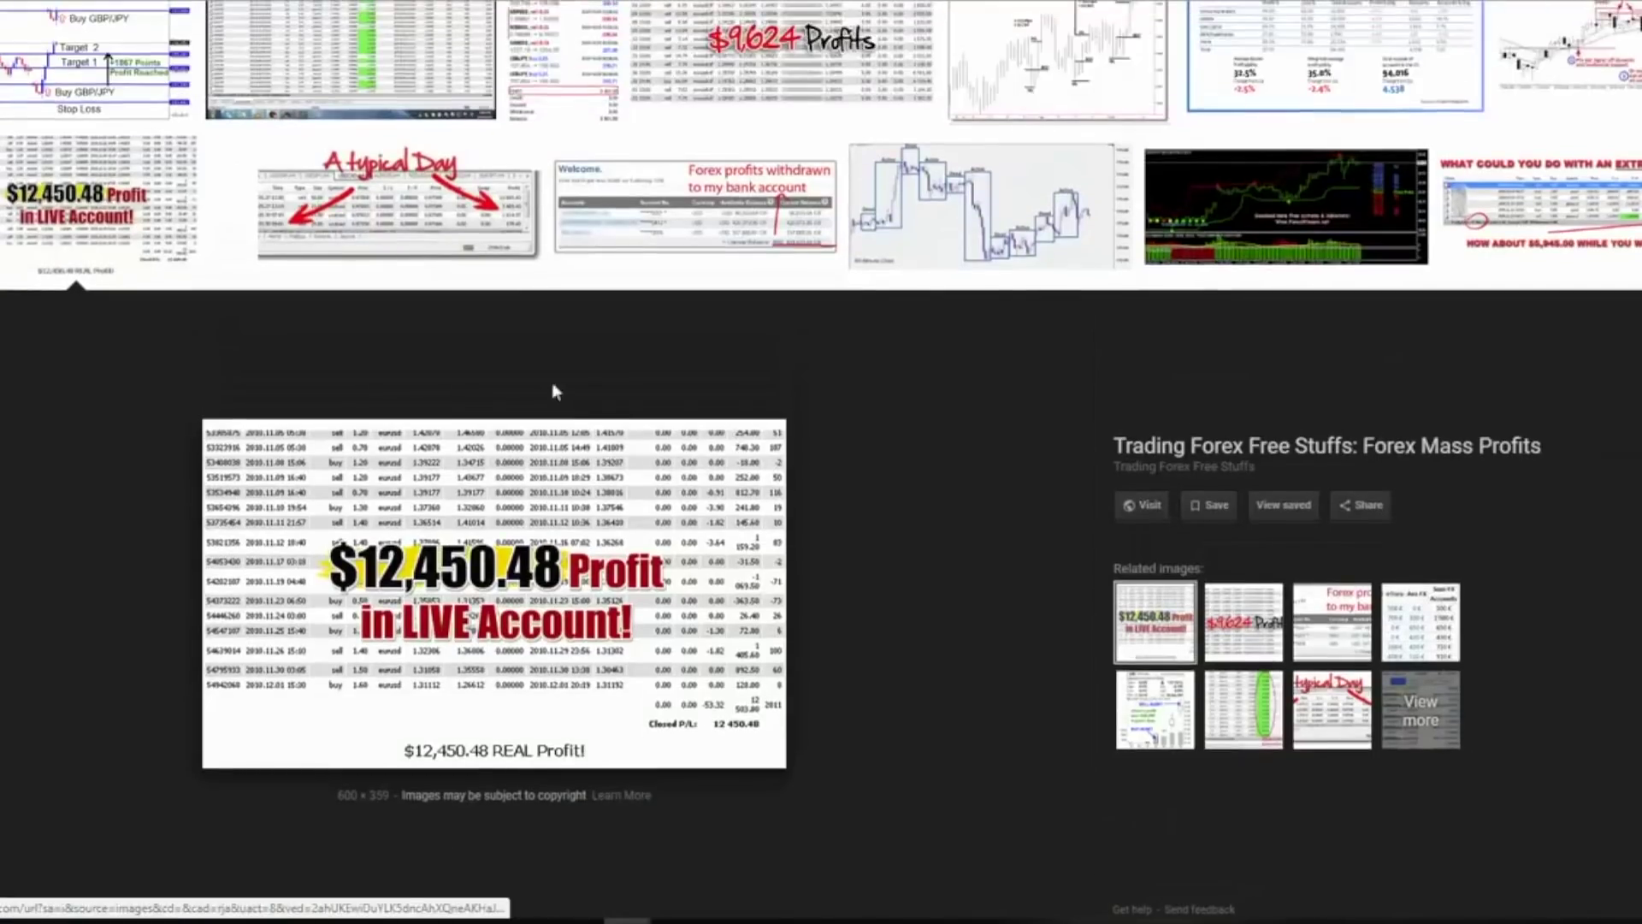
scroll(766, 264, up, 2)
click(782, 256)
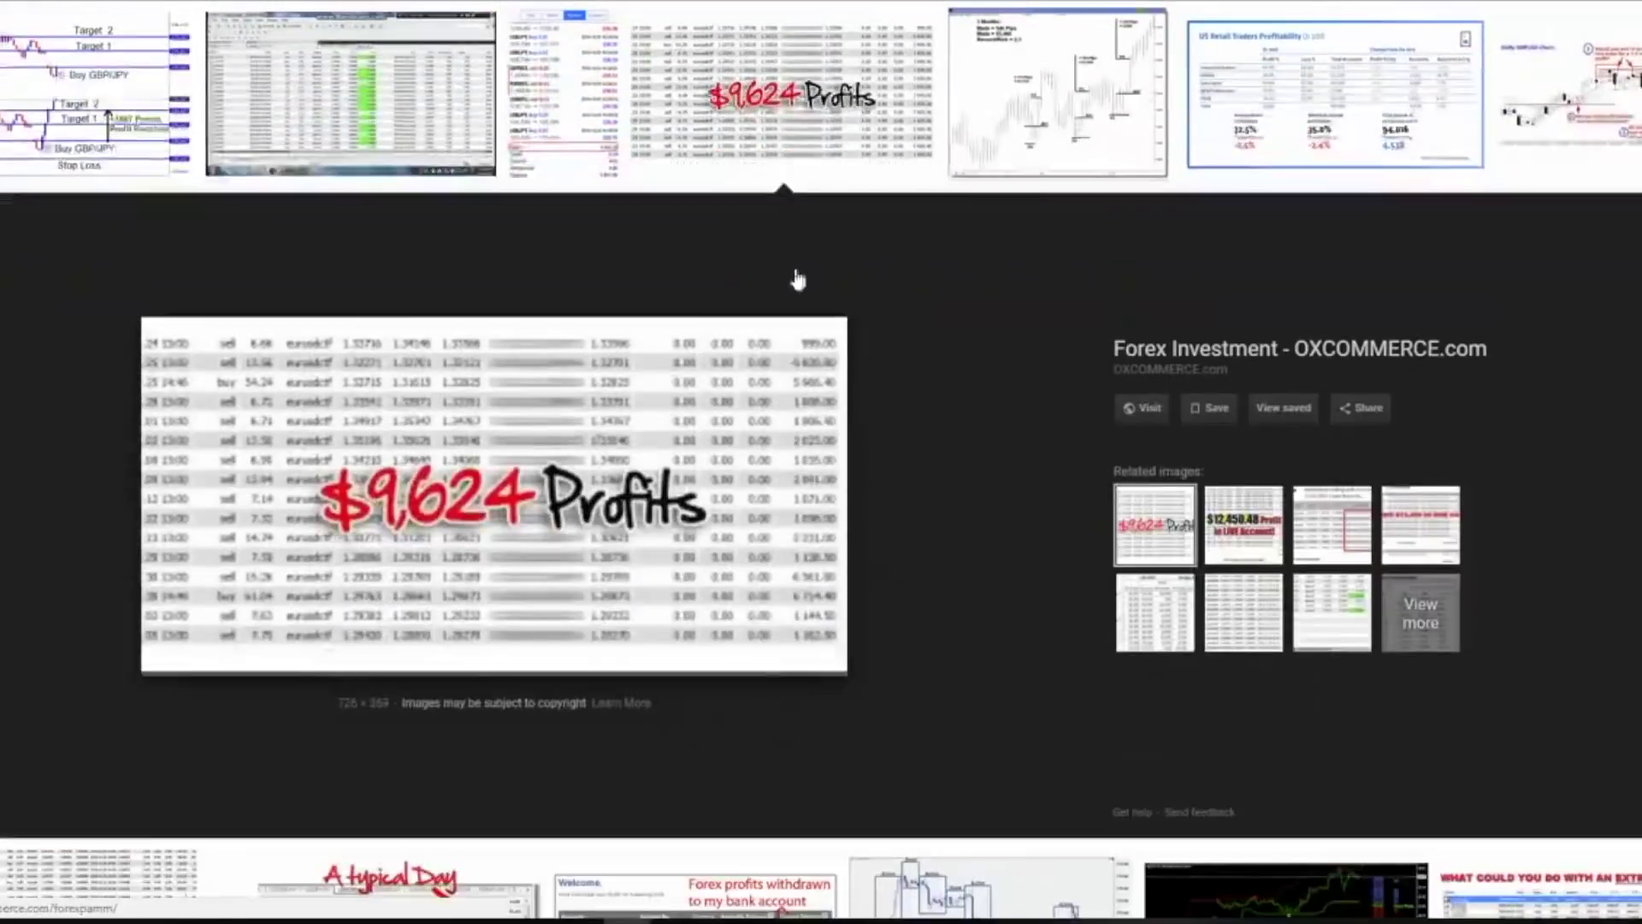
right_click(634, 475)
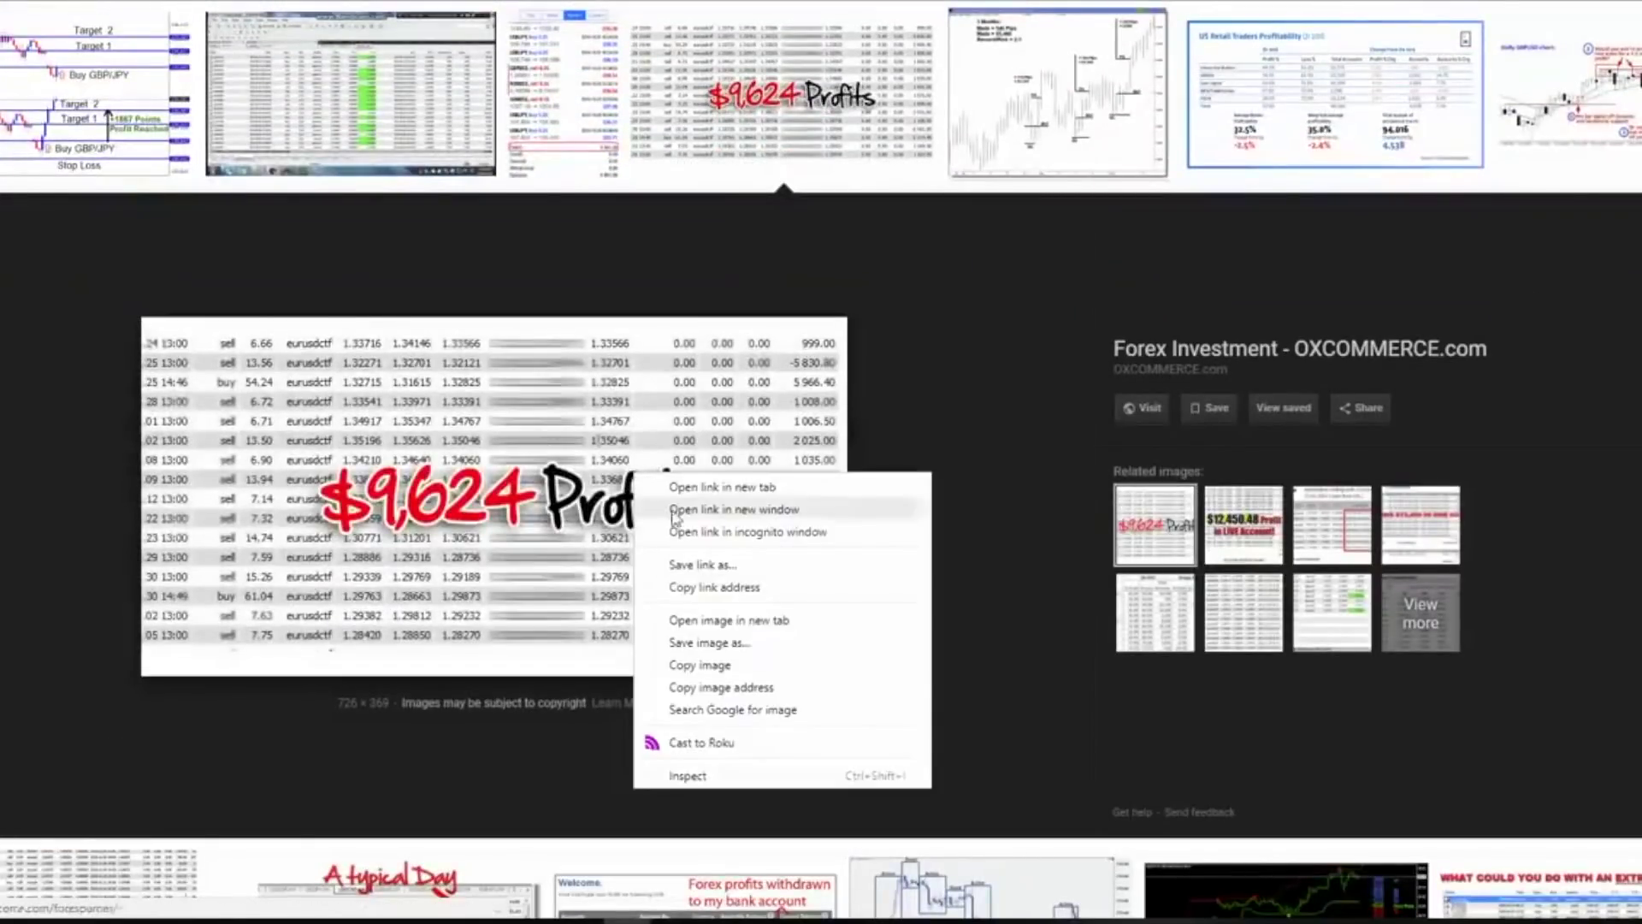
click(738, 689)
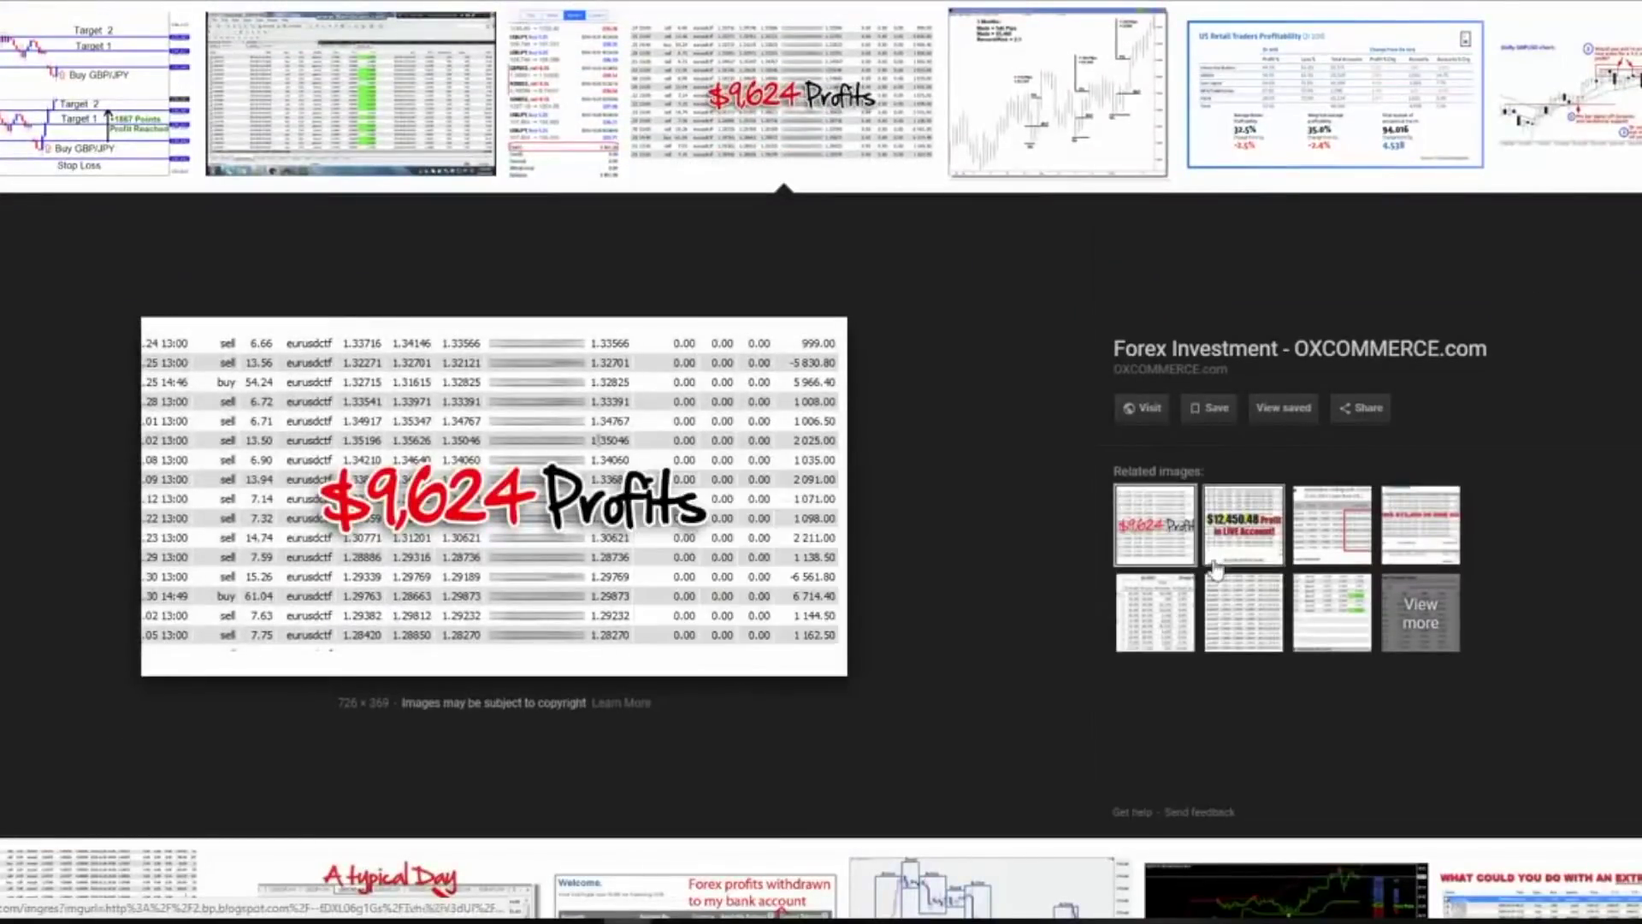
right_click(671, 529)
click(785, 744)
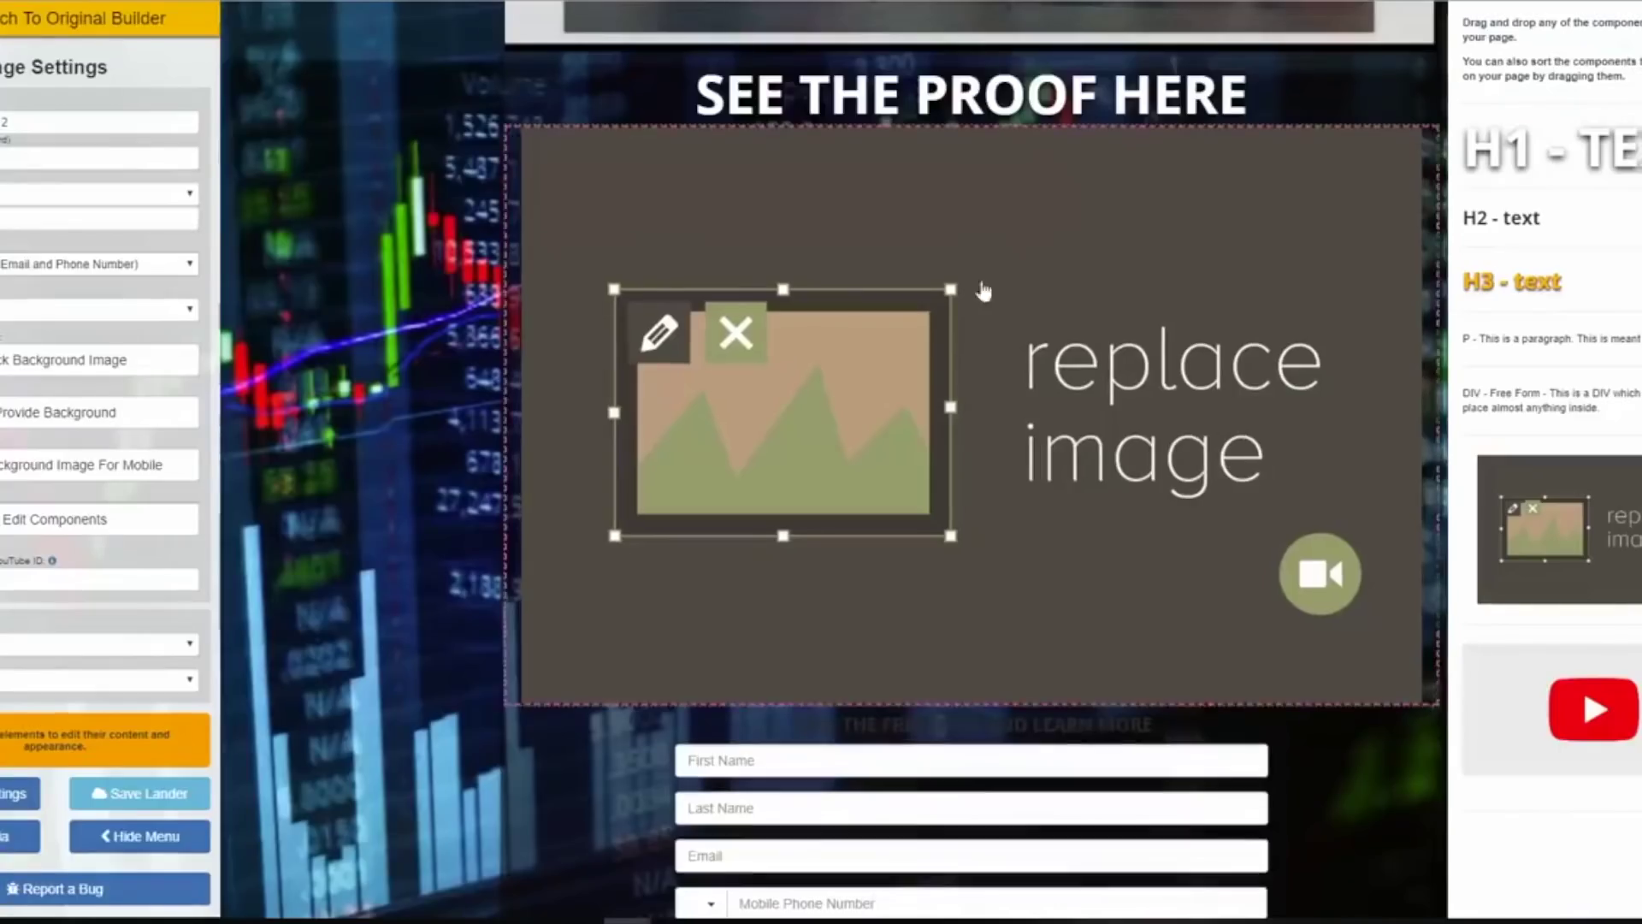
mouse_move(479, 227)
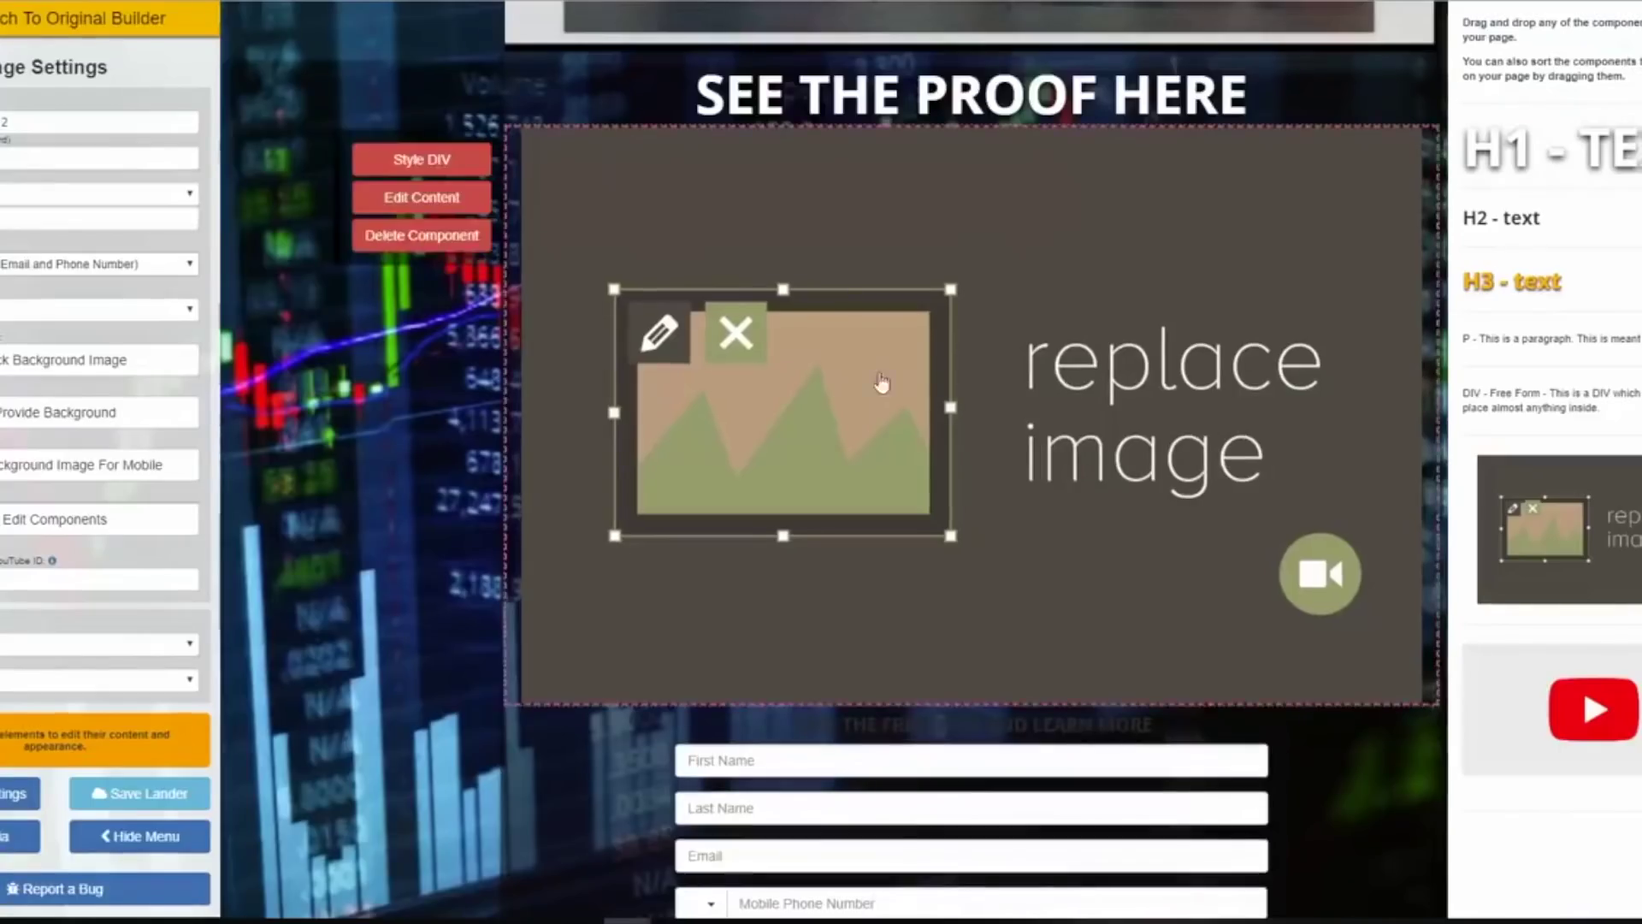
click(422, 194)
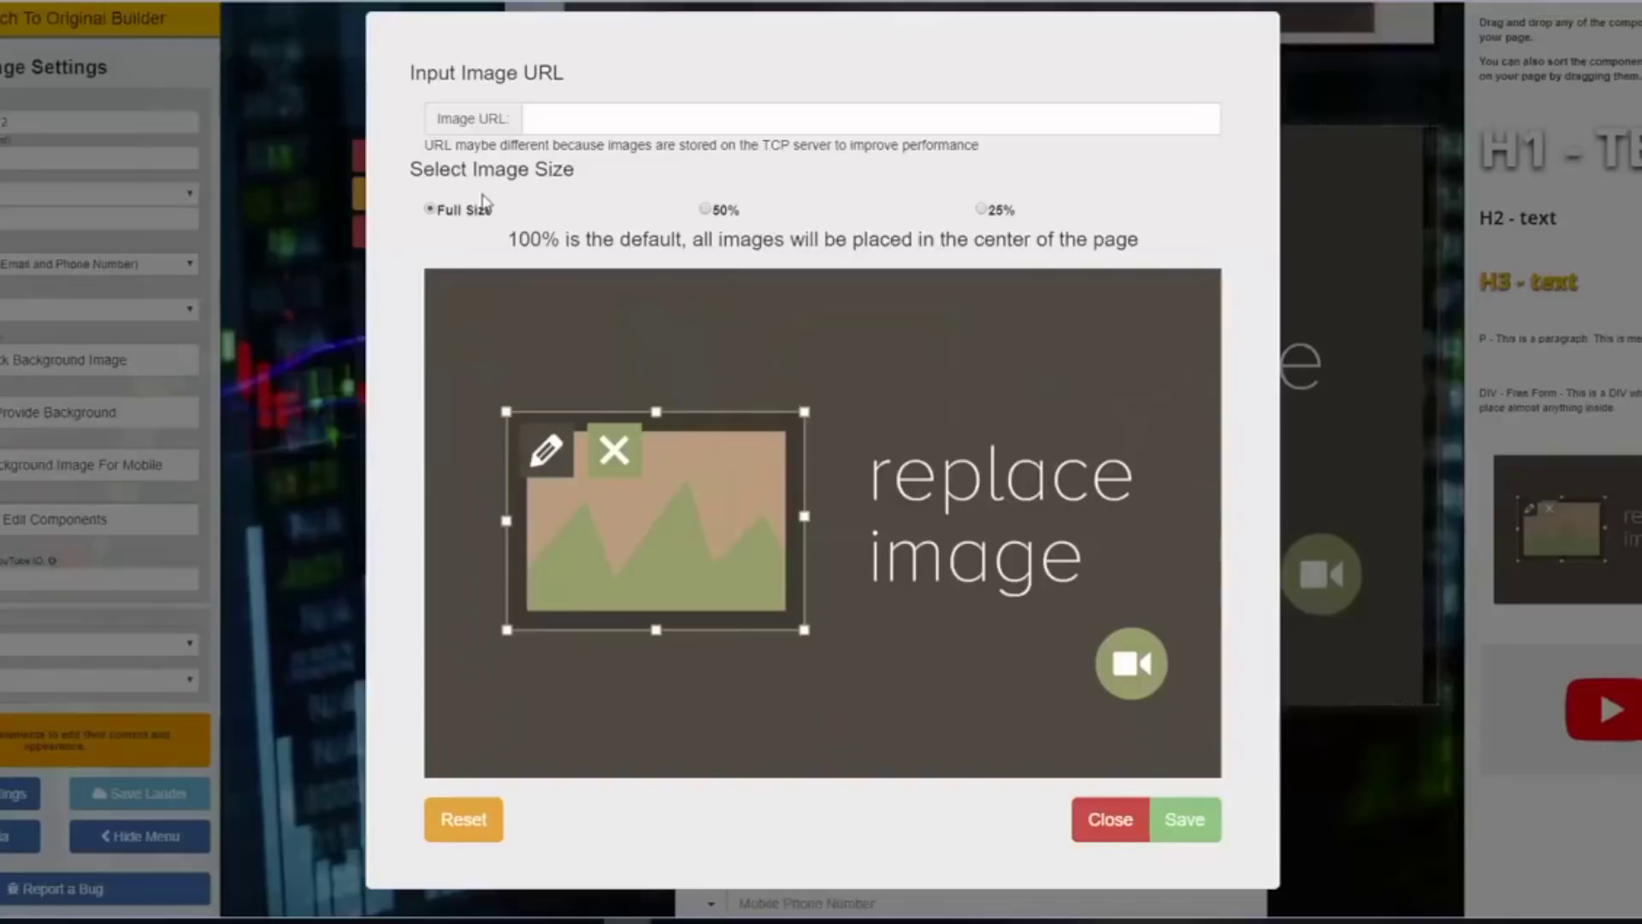
right_click(737, 126)
click(784, 286)
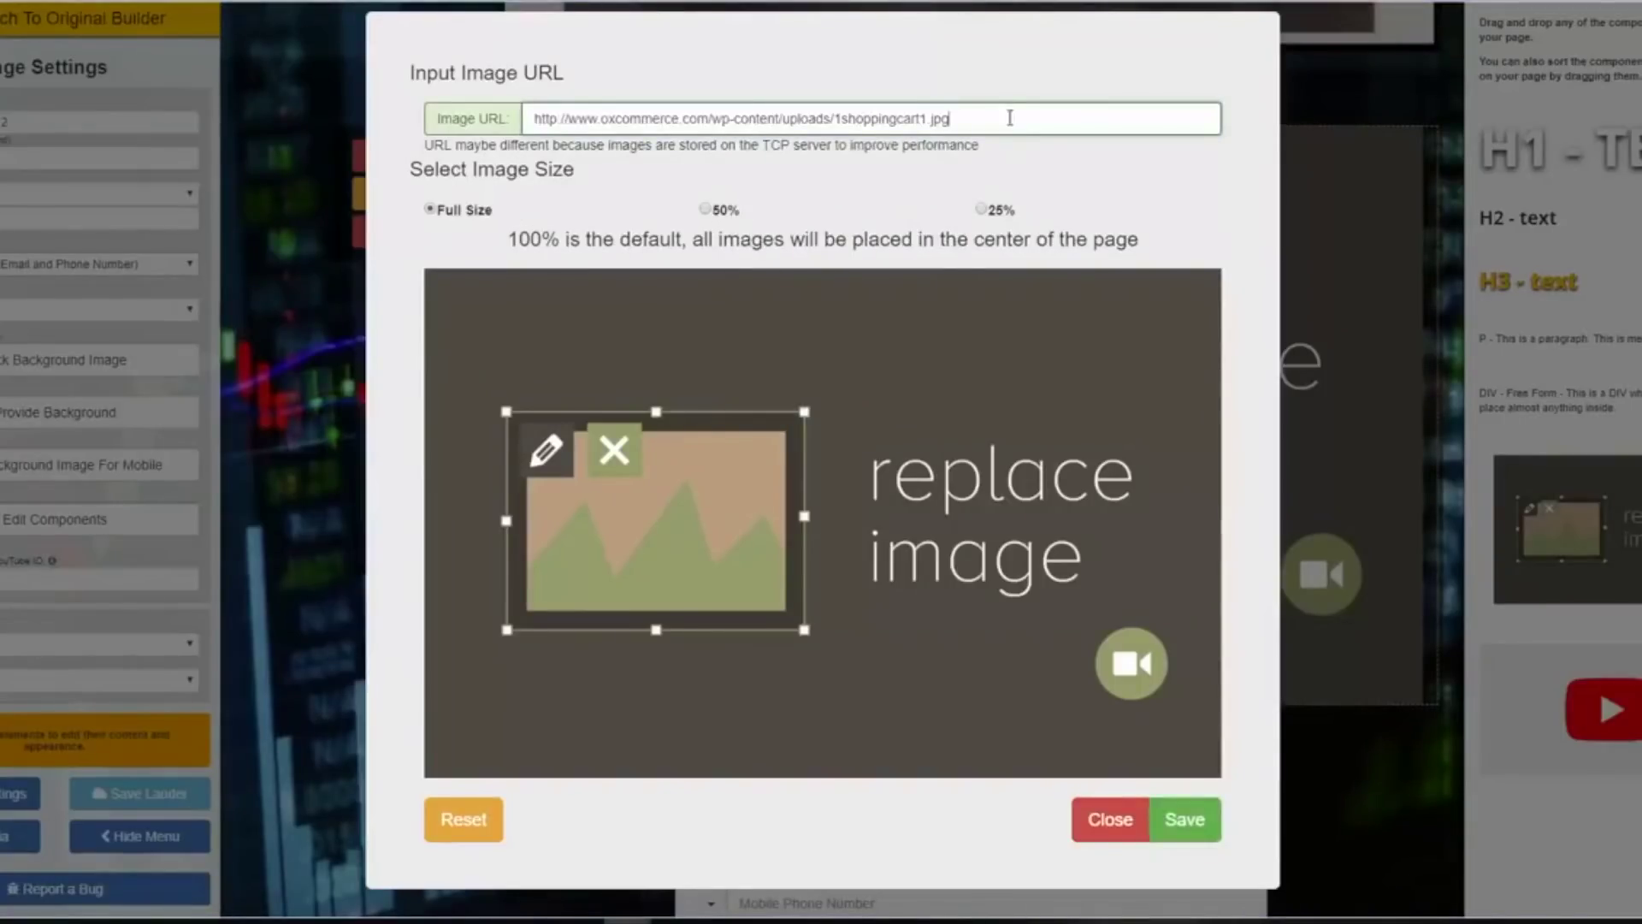
click(706, 209)
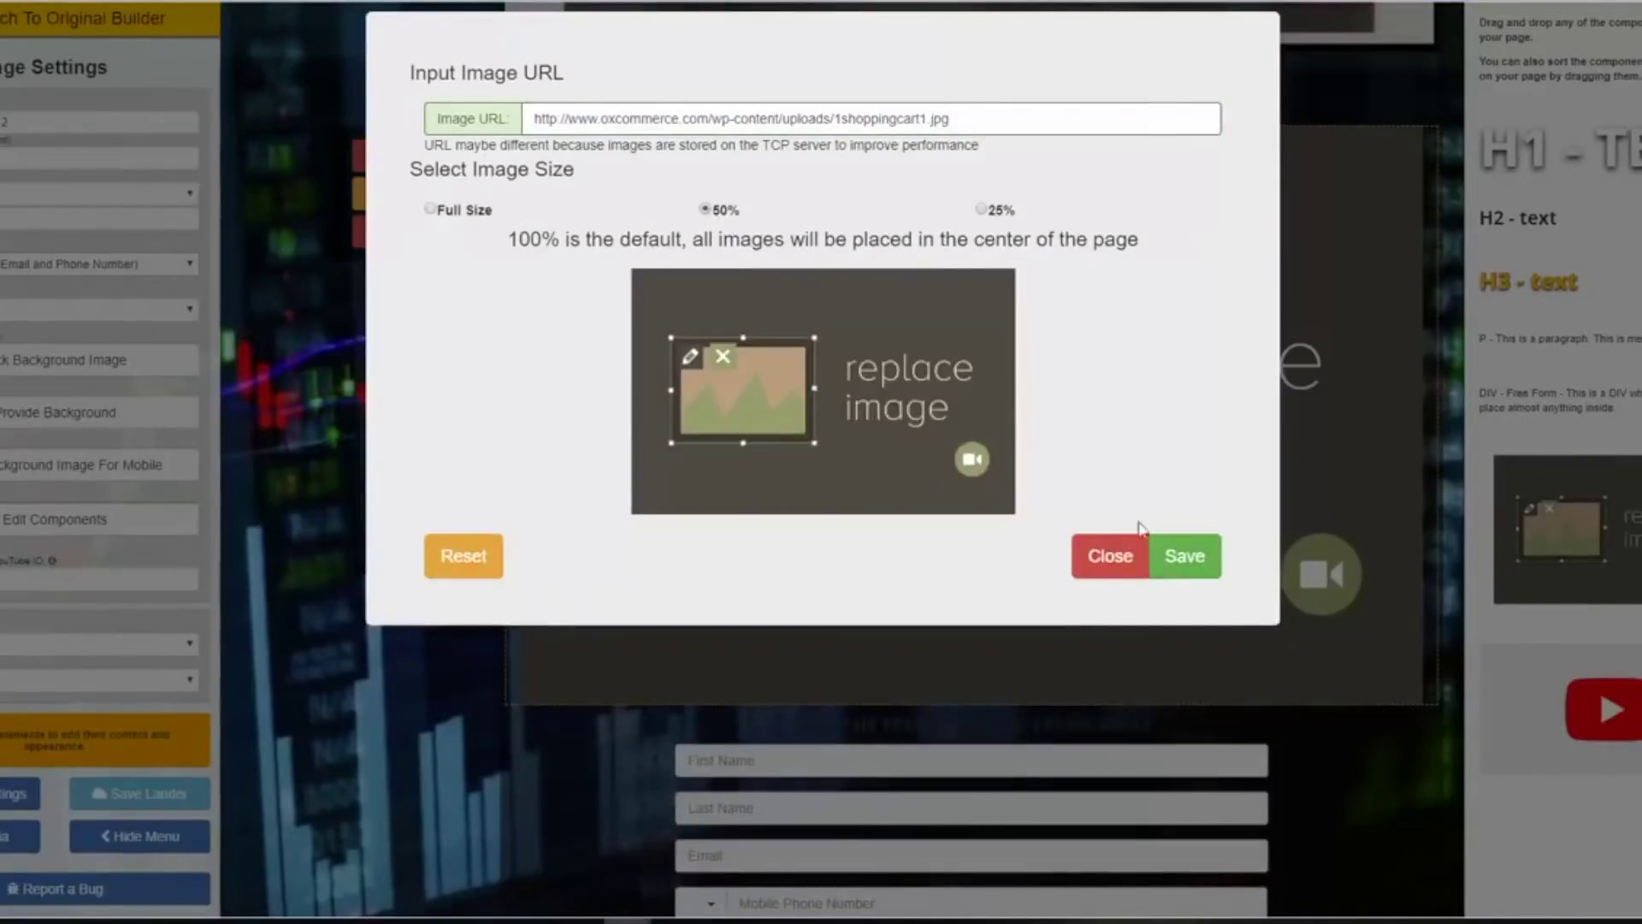
click(1176, 557)
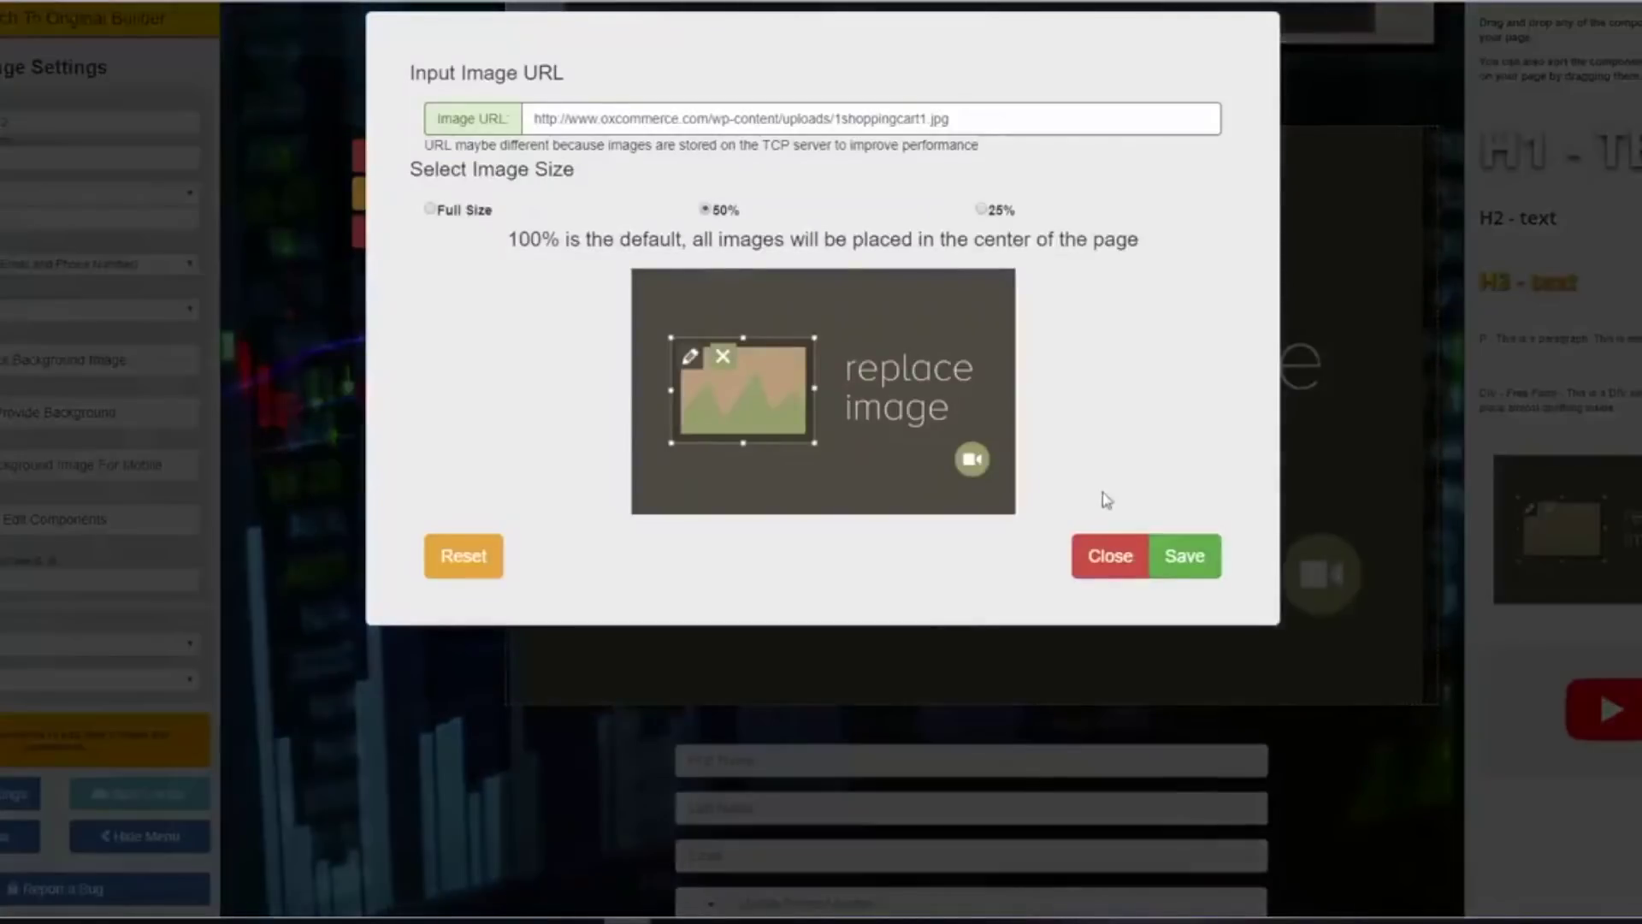
click(1127, 561)
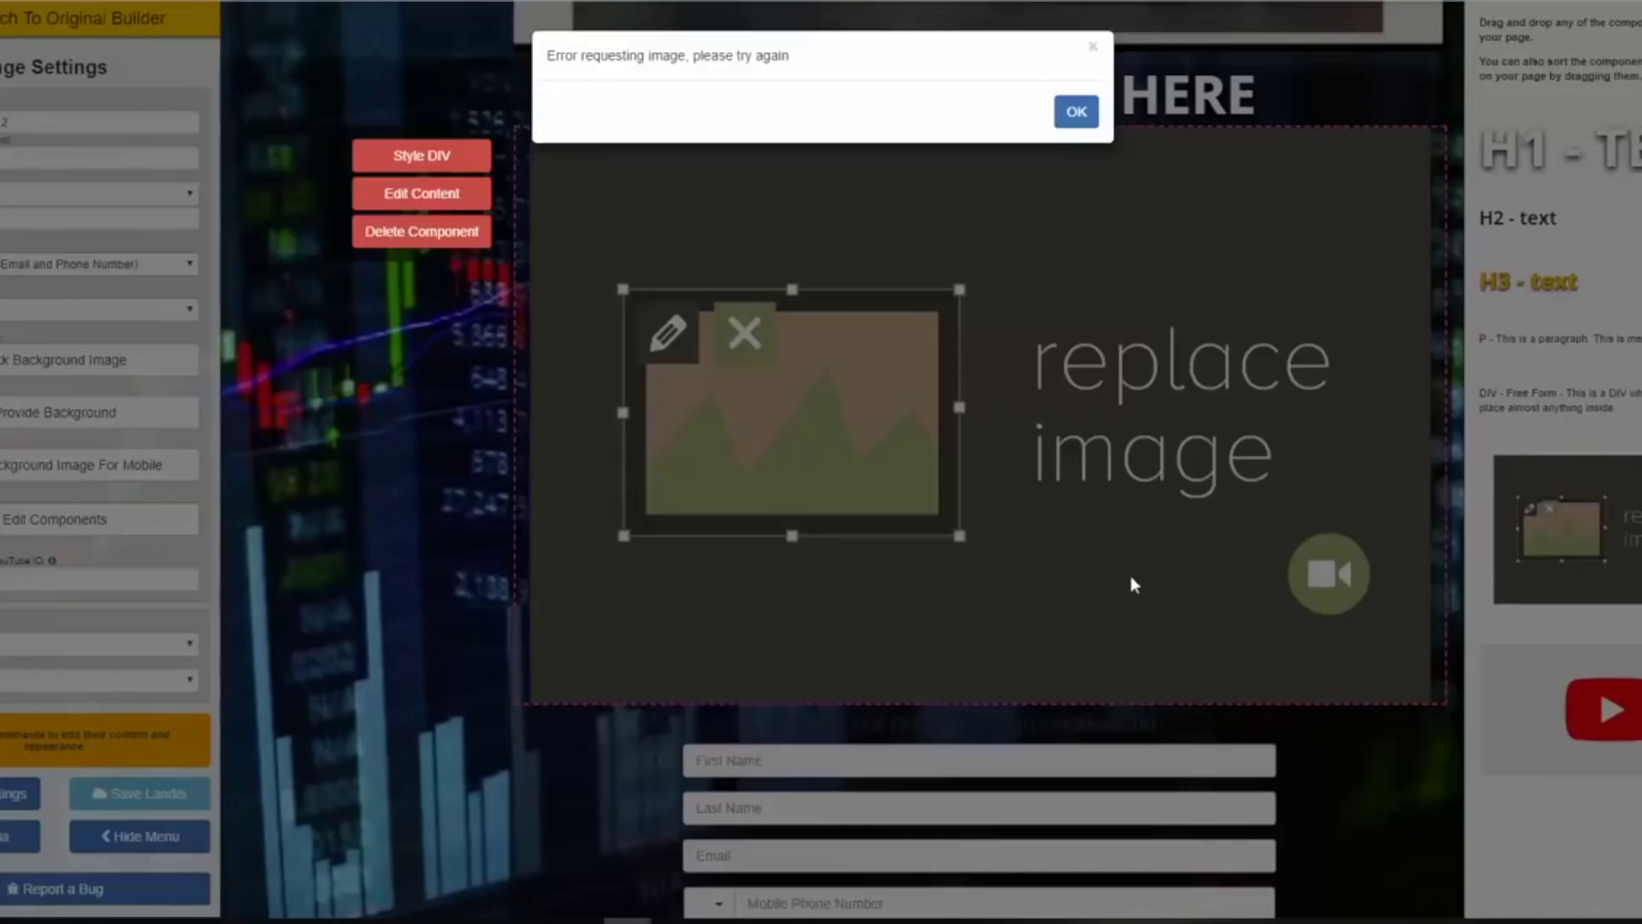
click(1082, 119)
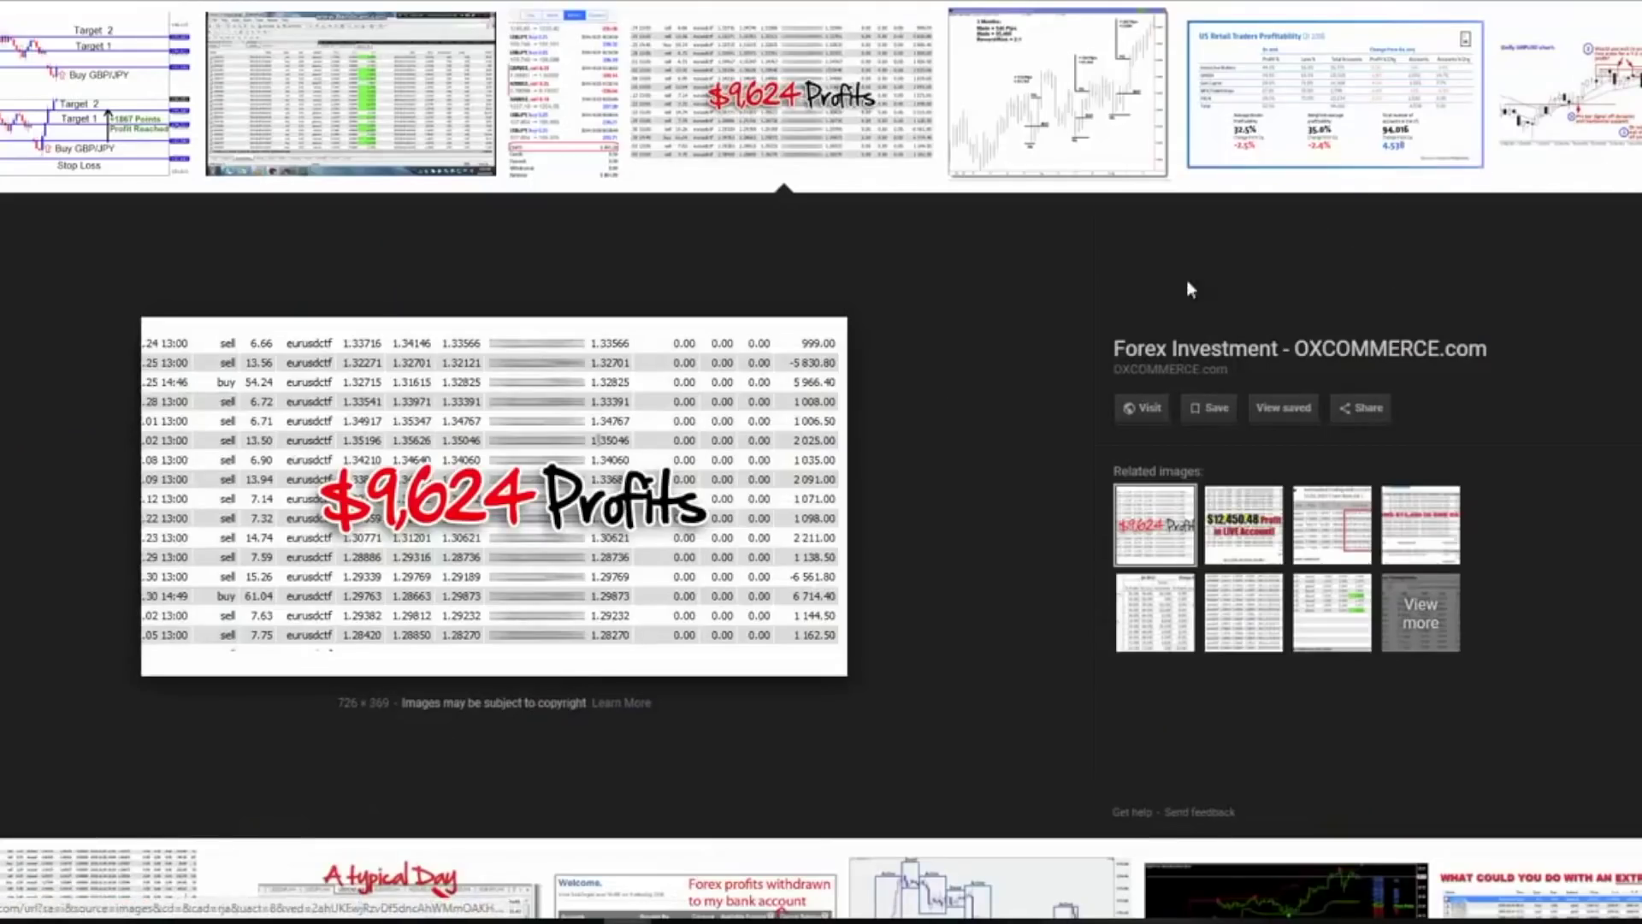
Copy the image address of the "What could you do with an extra $15,886.10?" picture from the image results.
scroll(1018, 376, down, 9)
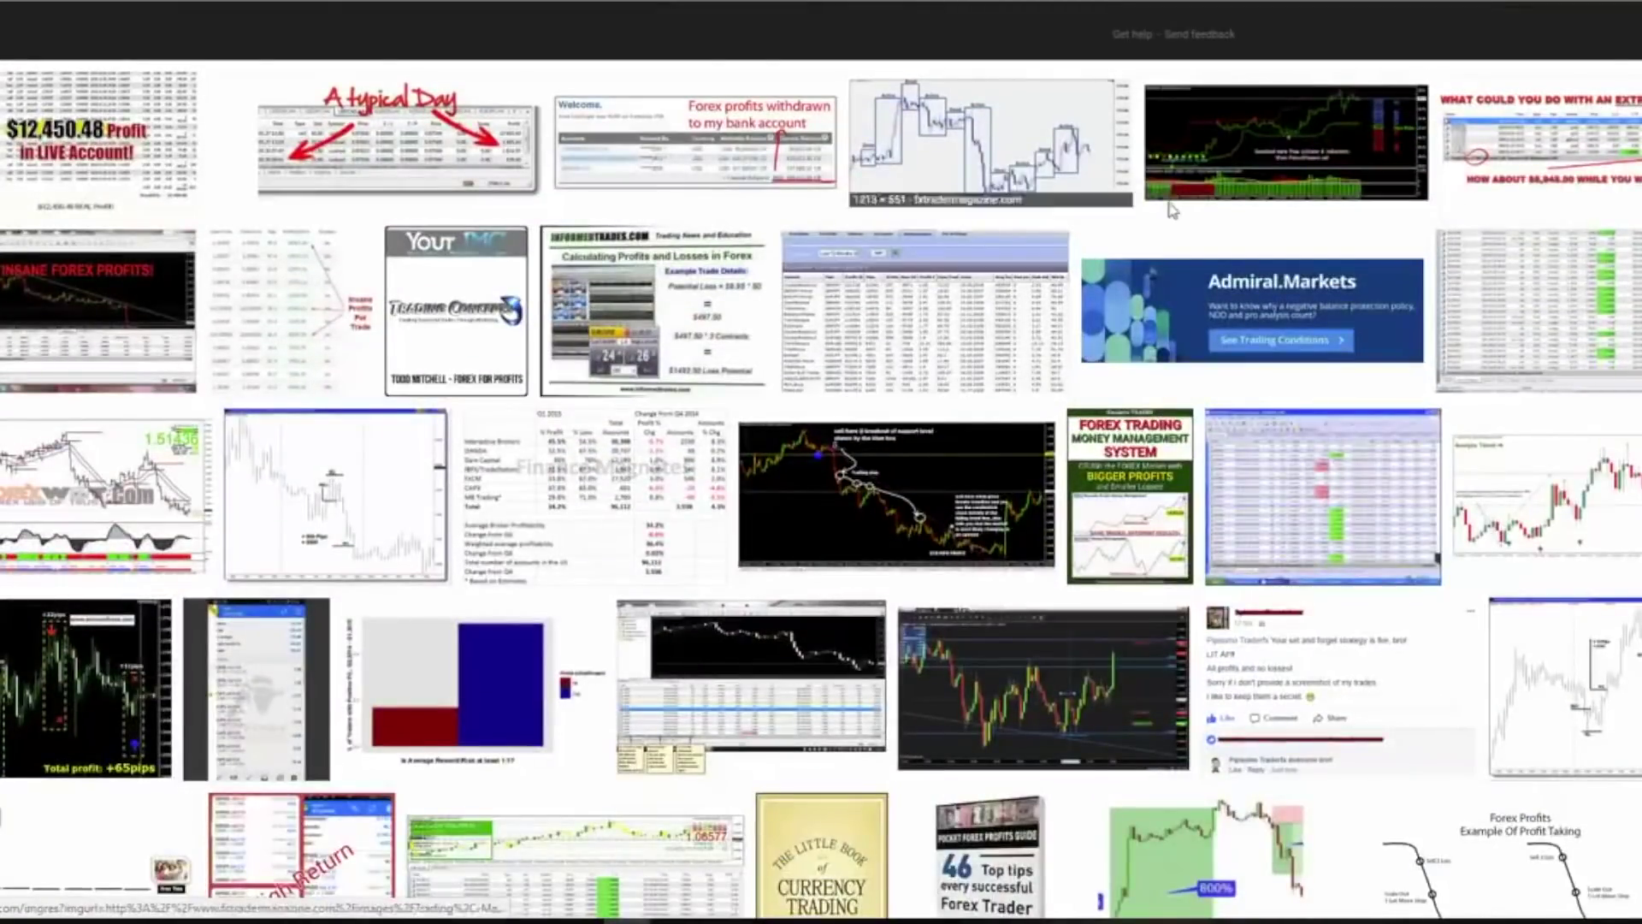
scroll(1505, 254, up, 1)
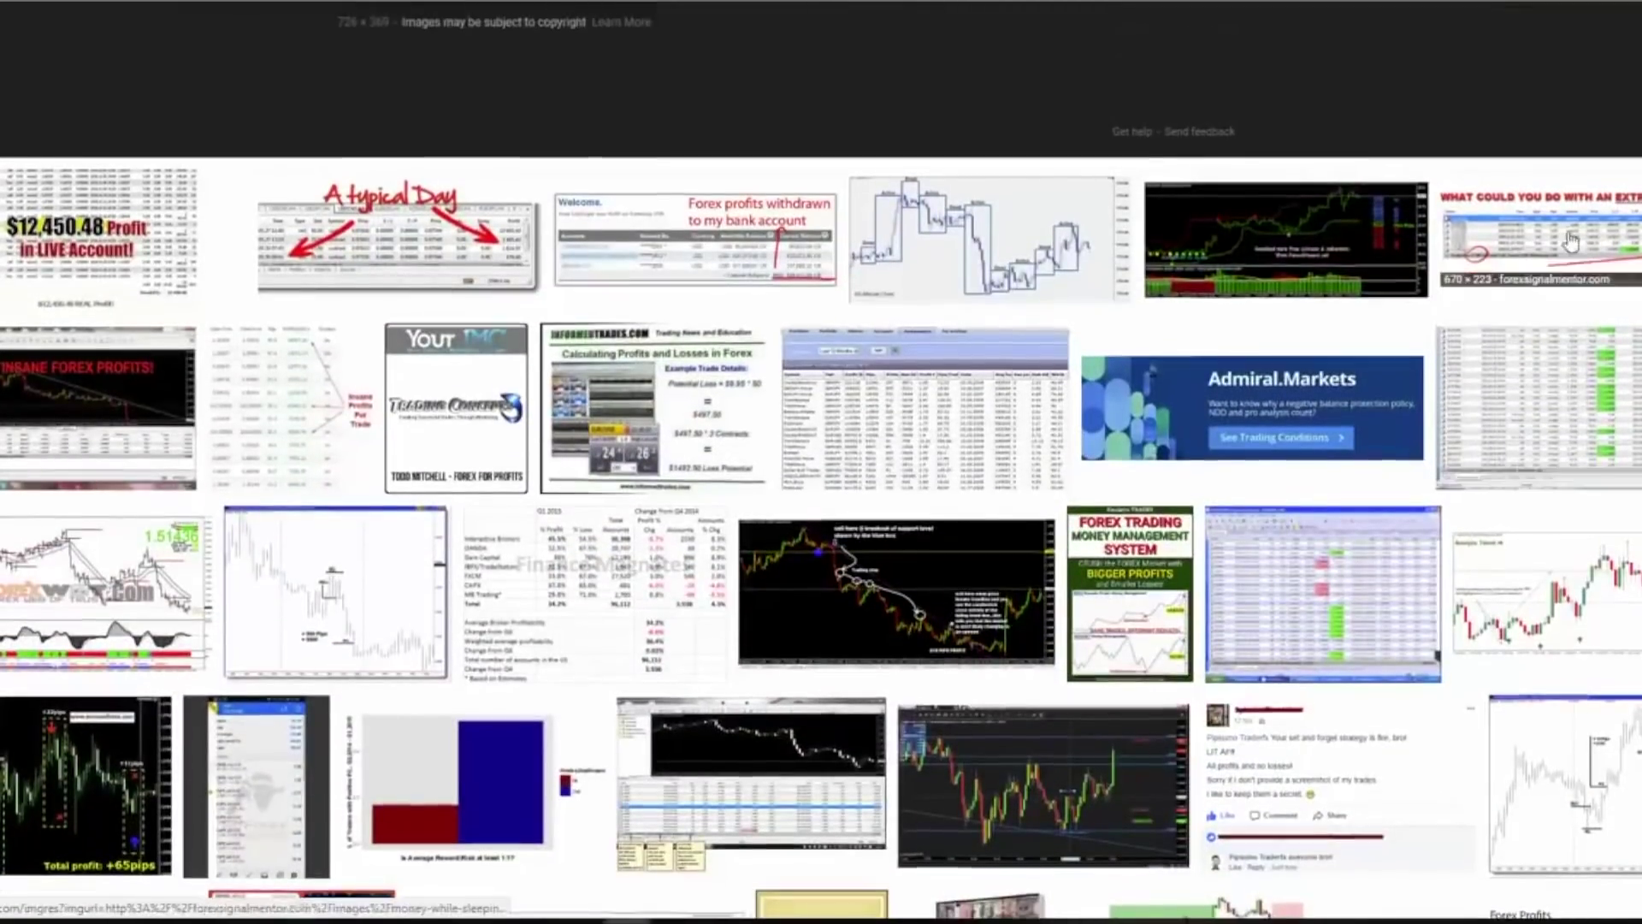
click(1616, 242)
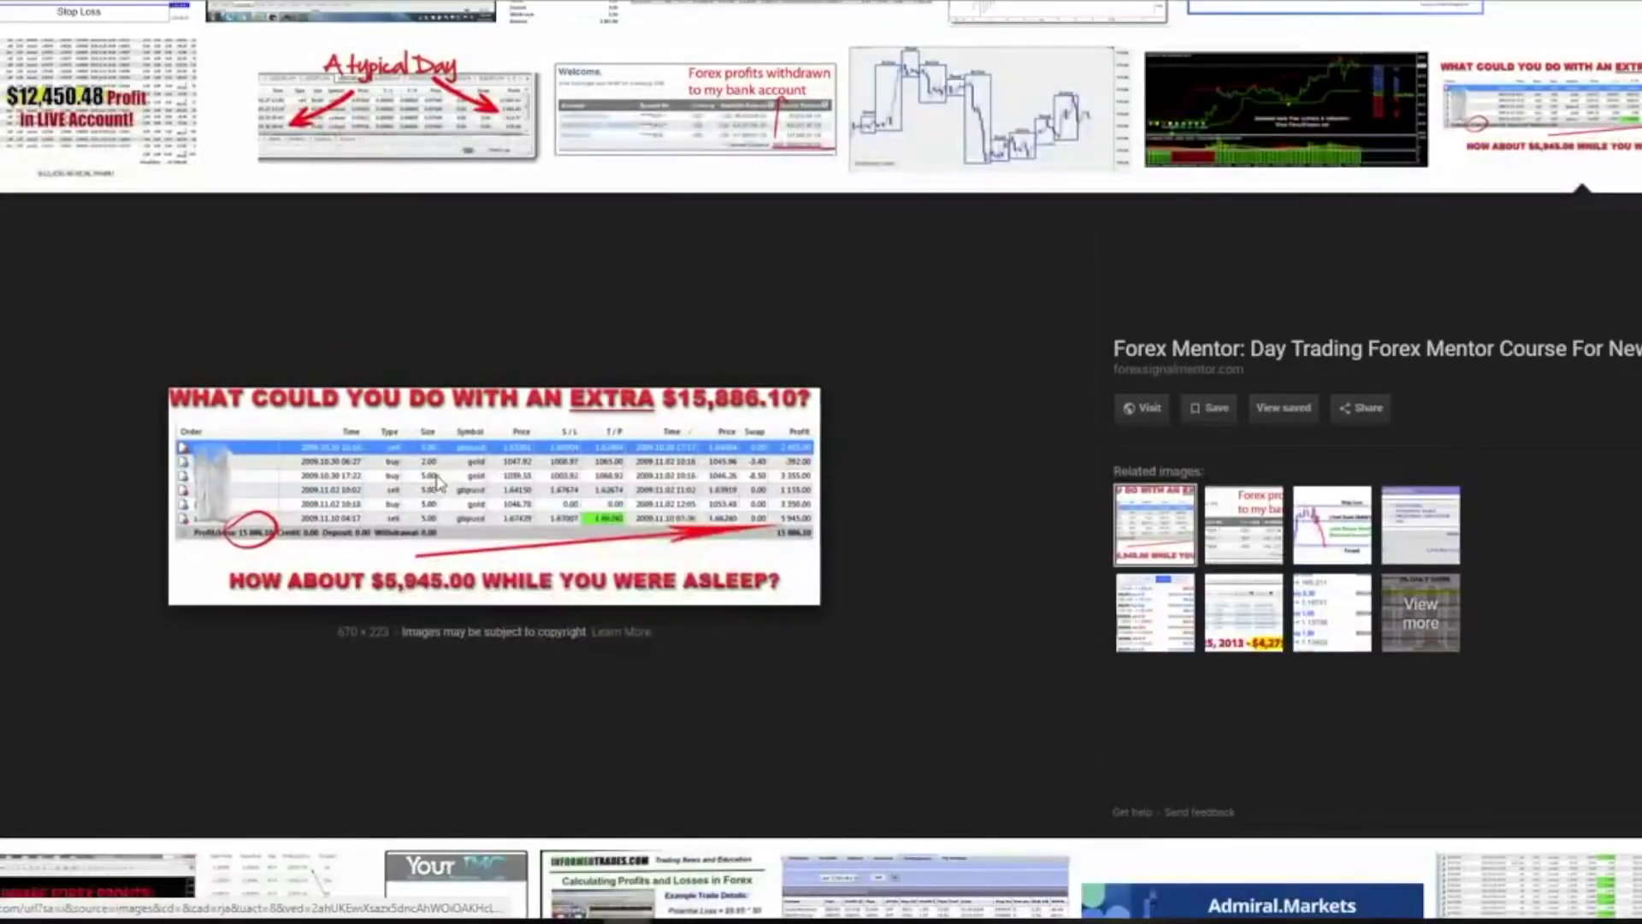
right_click(437, 484)
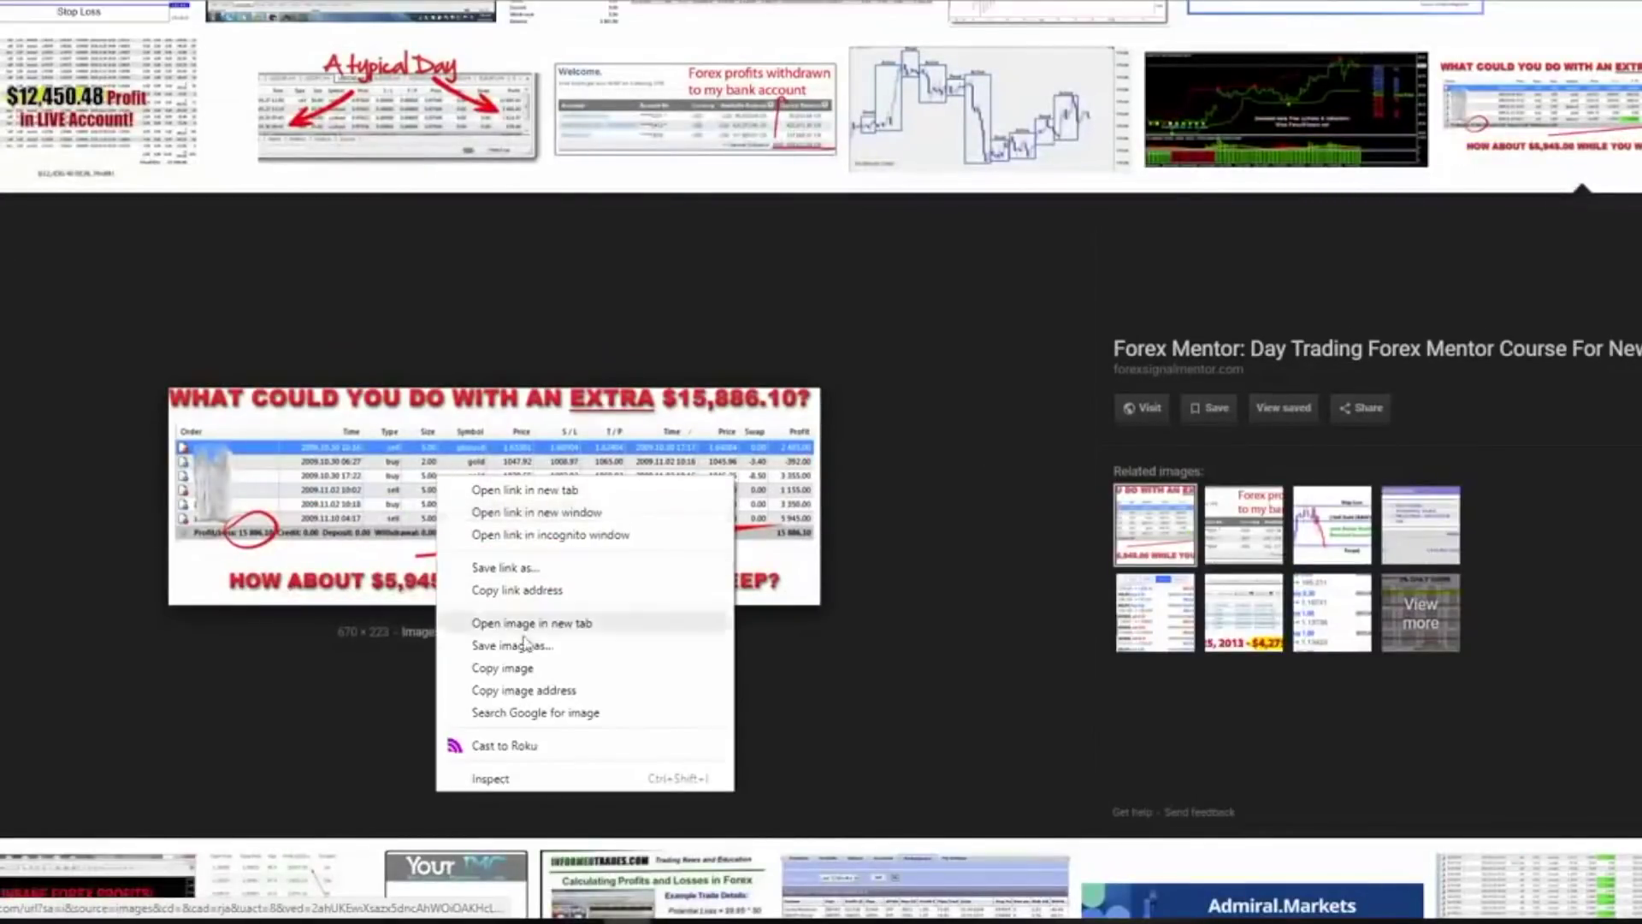
click(528, 693)
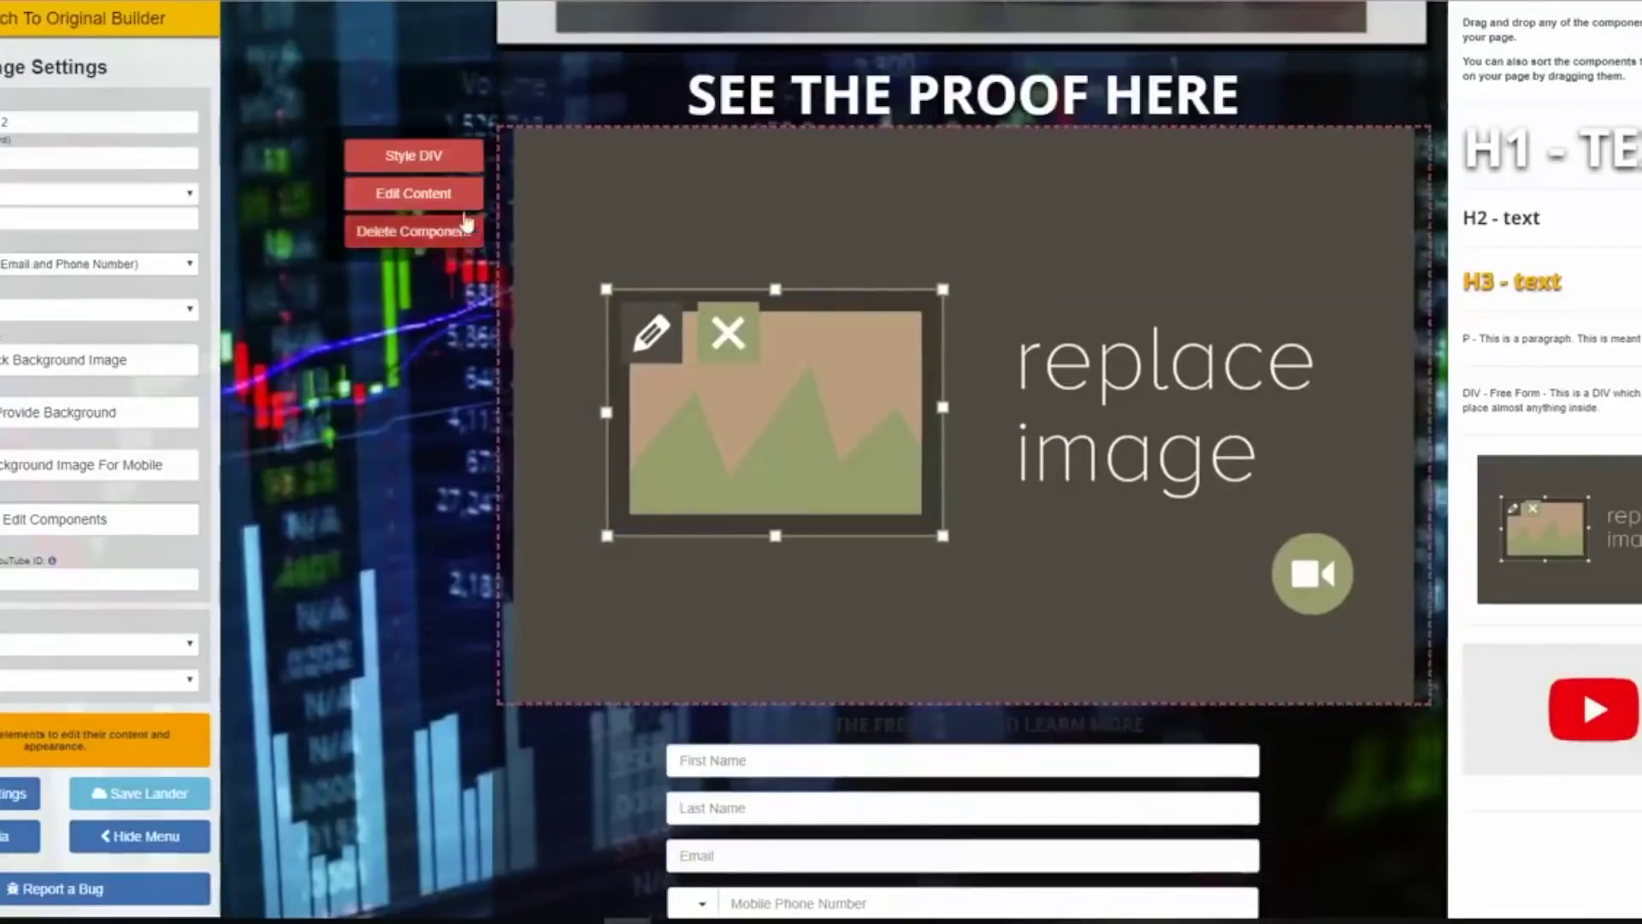
click(767, 319)
right_click(718, 119)
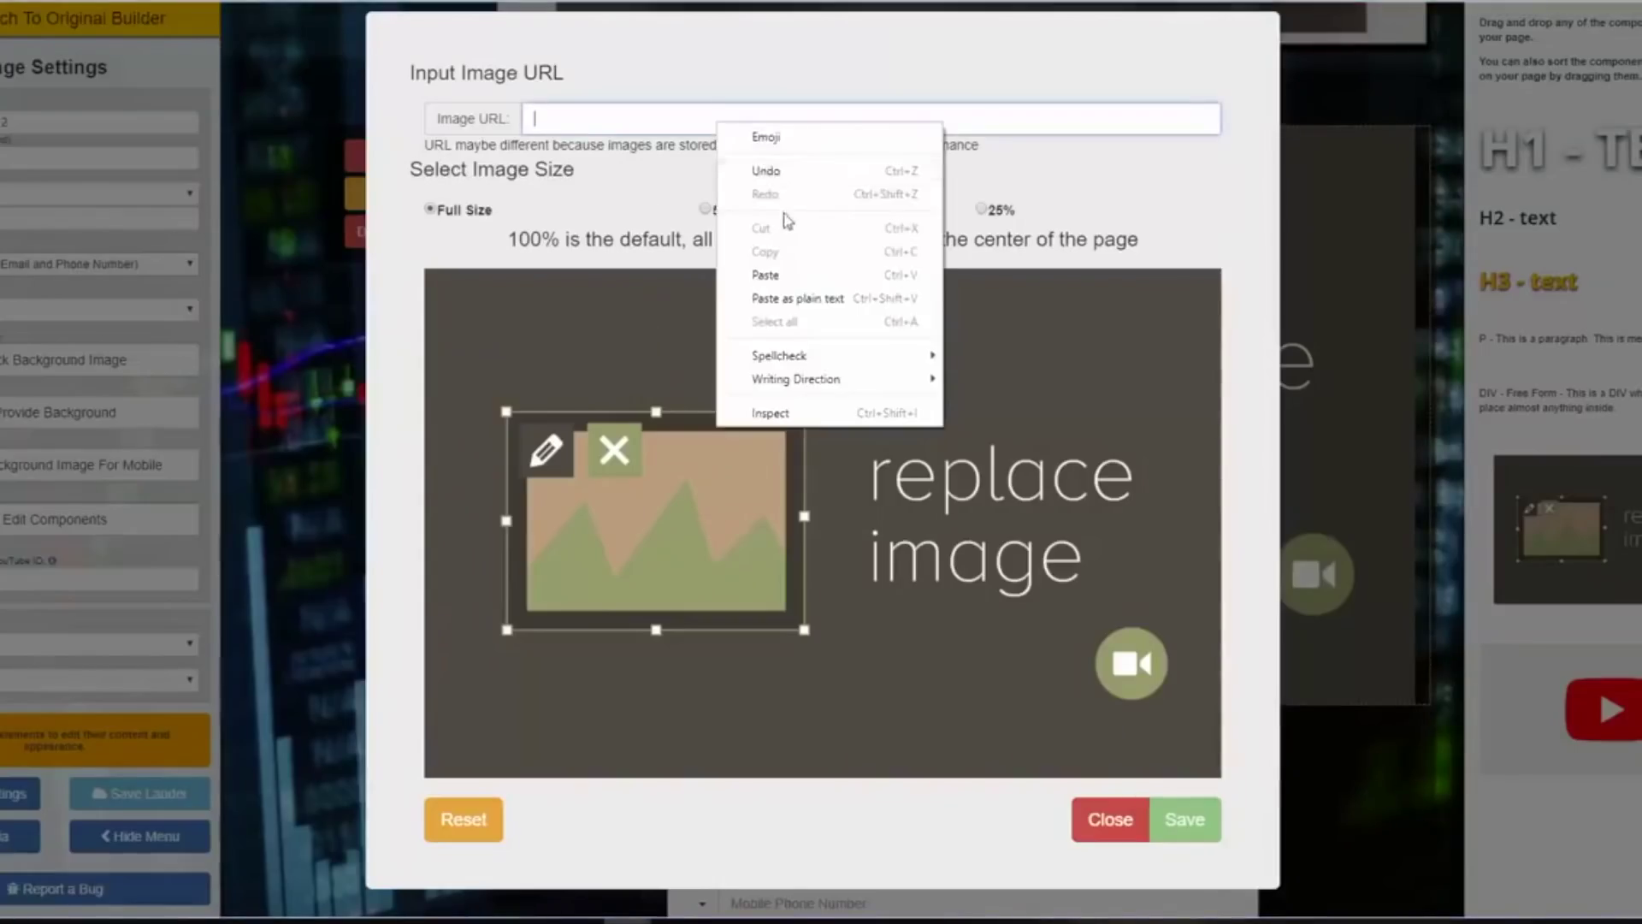
click(790, 274)
drag(907, 120, 405, 162)
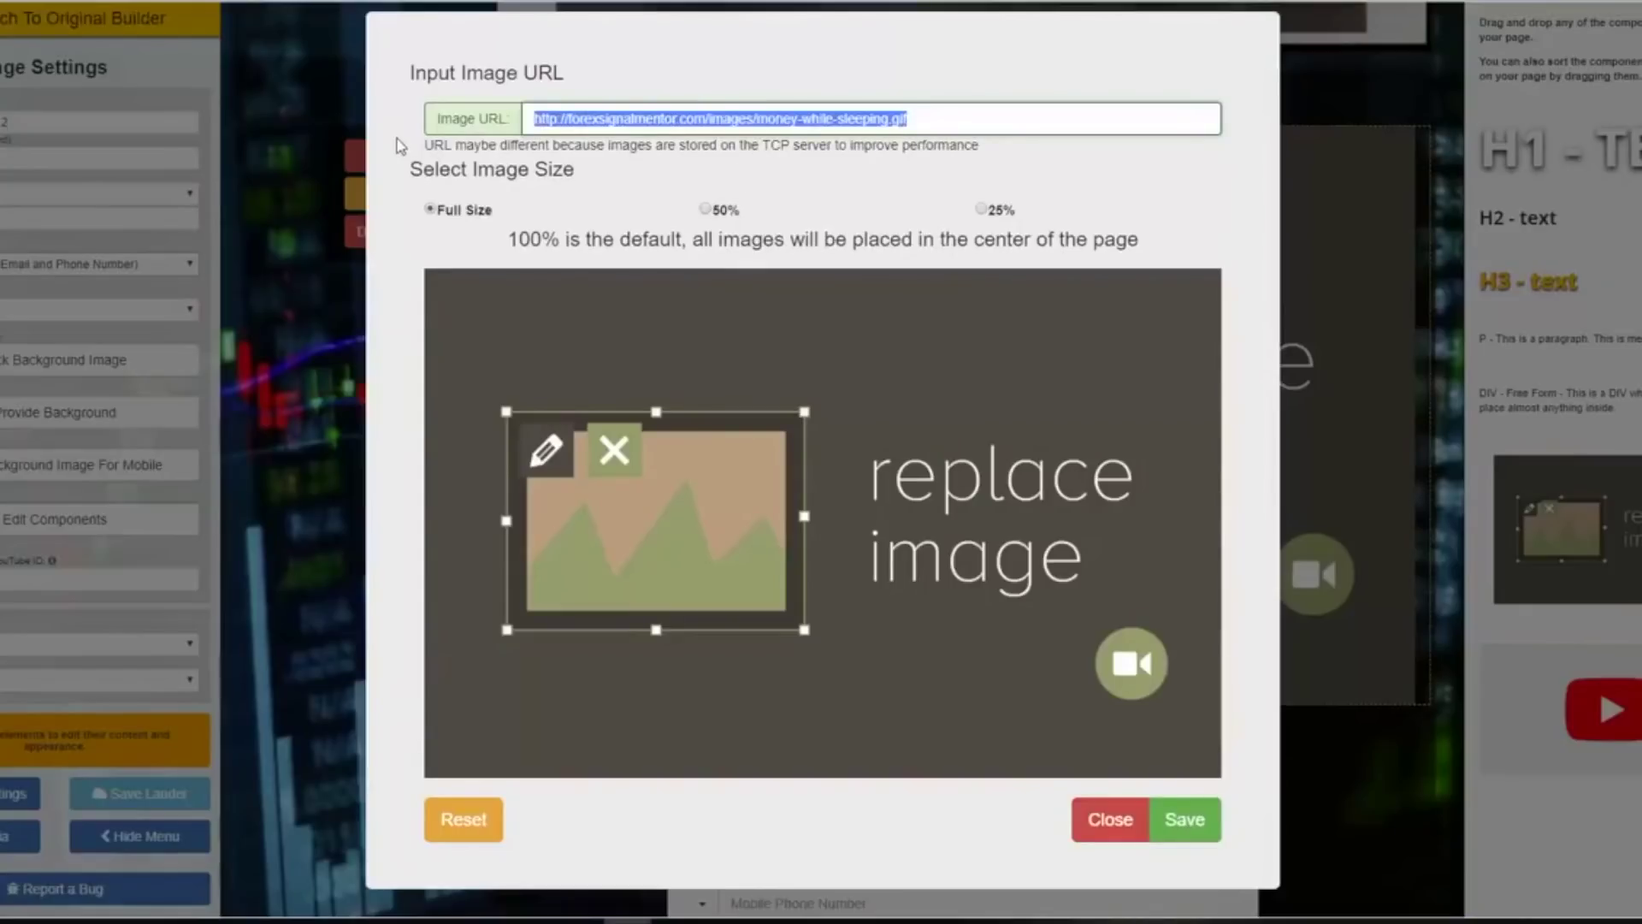
key(BackSpace)
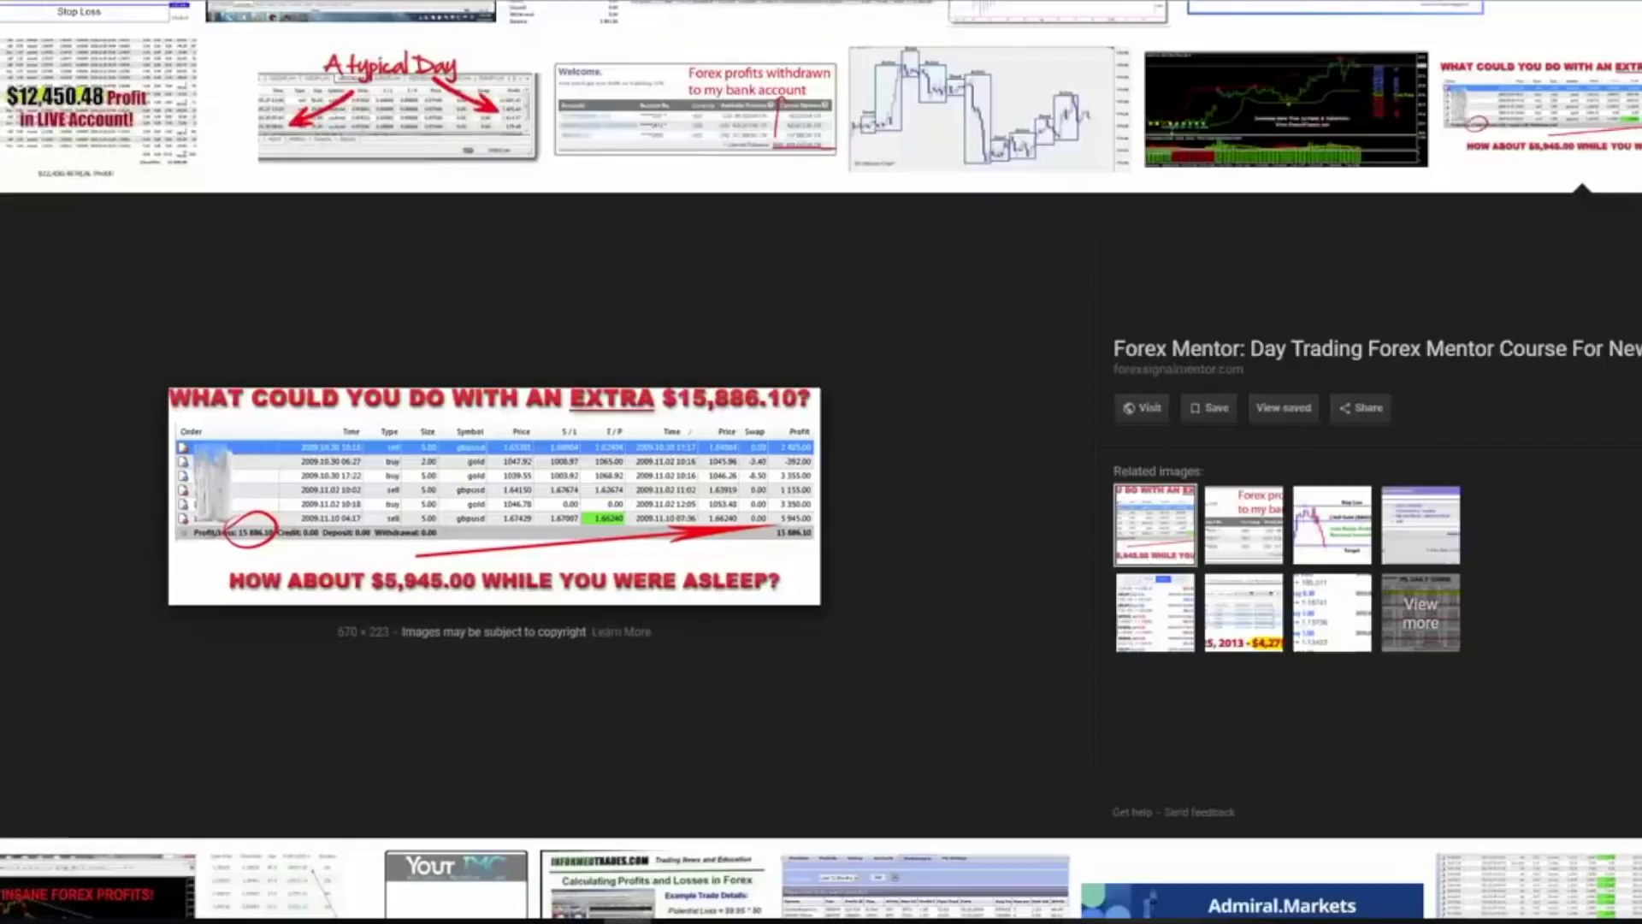
Return to the image results and copy the image address of the "March 25, 2013 - $4,275 Profit!" picture.
scroll(931, 255, down, 1)
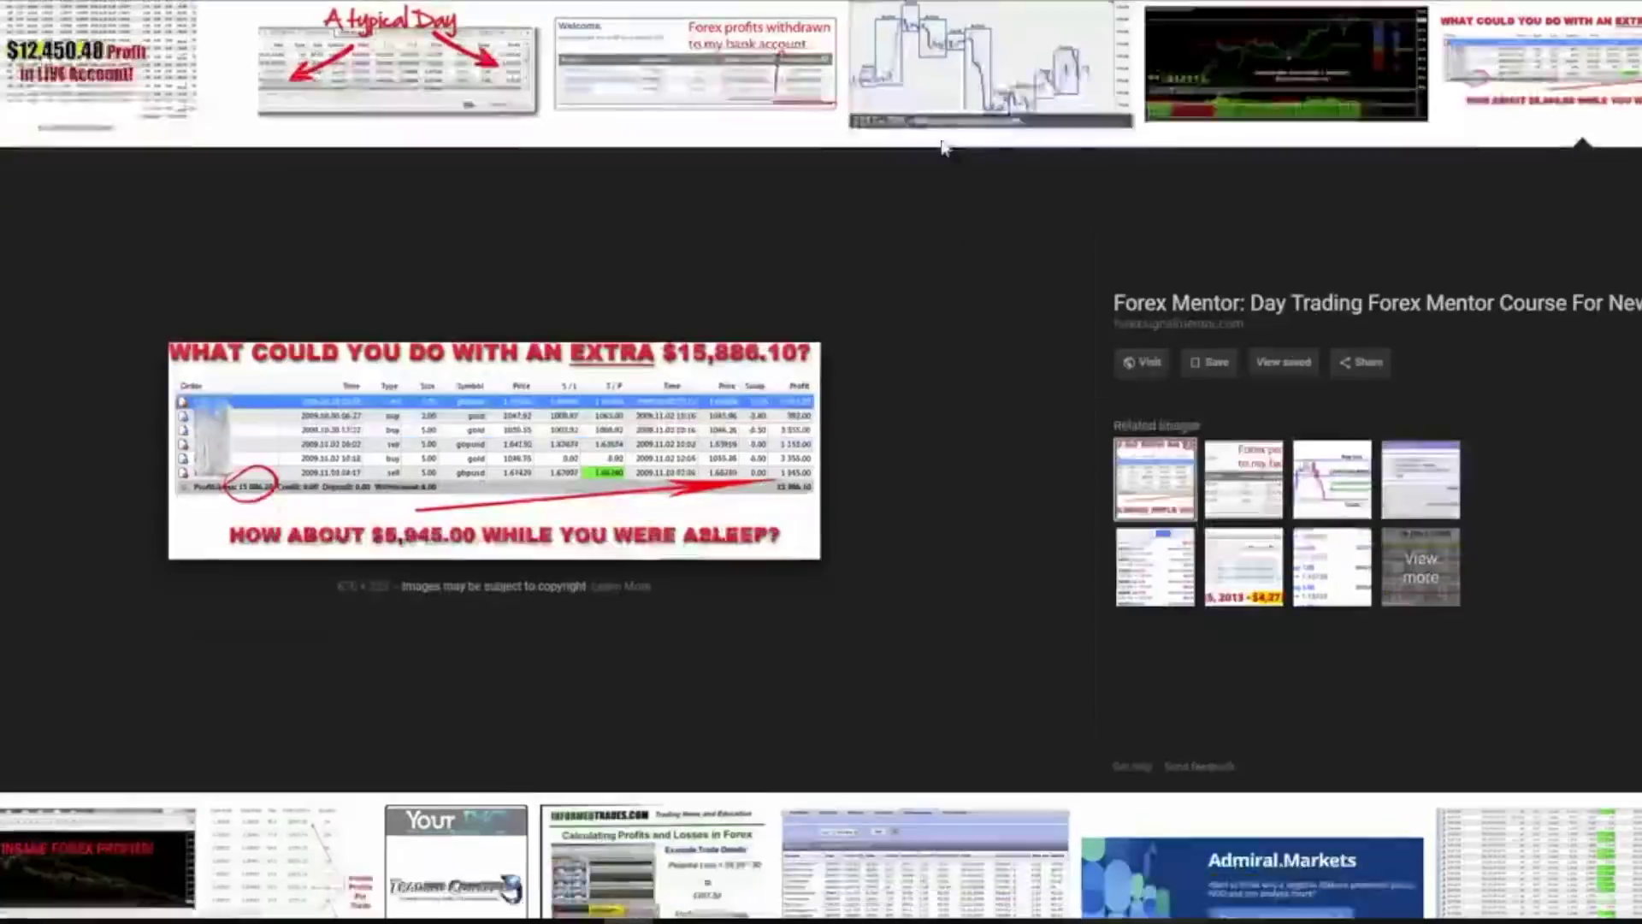
scroll(930, 255, up, 2)
scroll(930, 255, down, 2)
scroll(930, 255, down, 8)
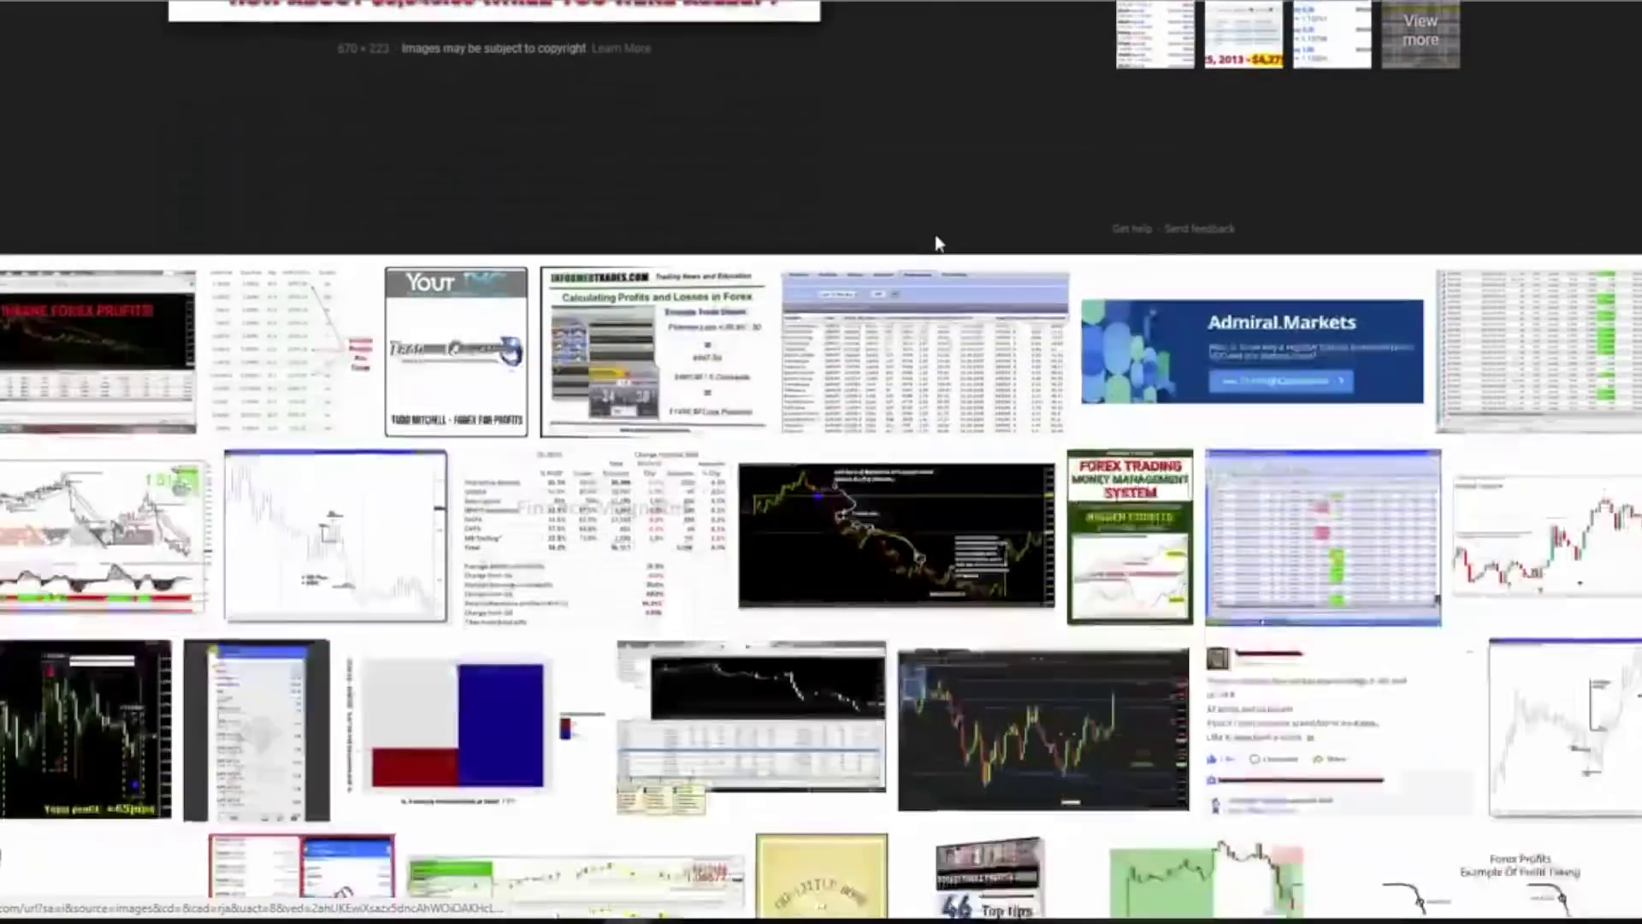
scroll(1337, 403, up, 6)
scroll(1337, 404, up, 10)
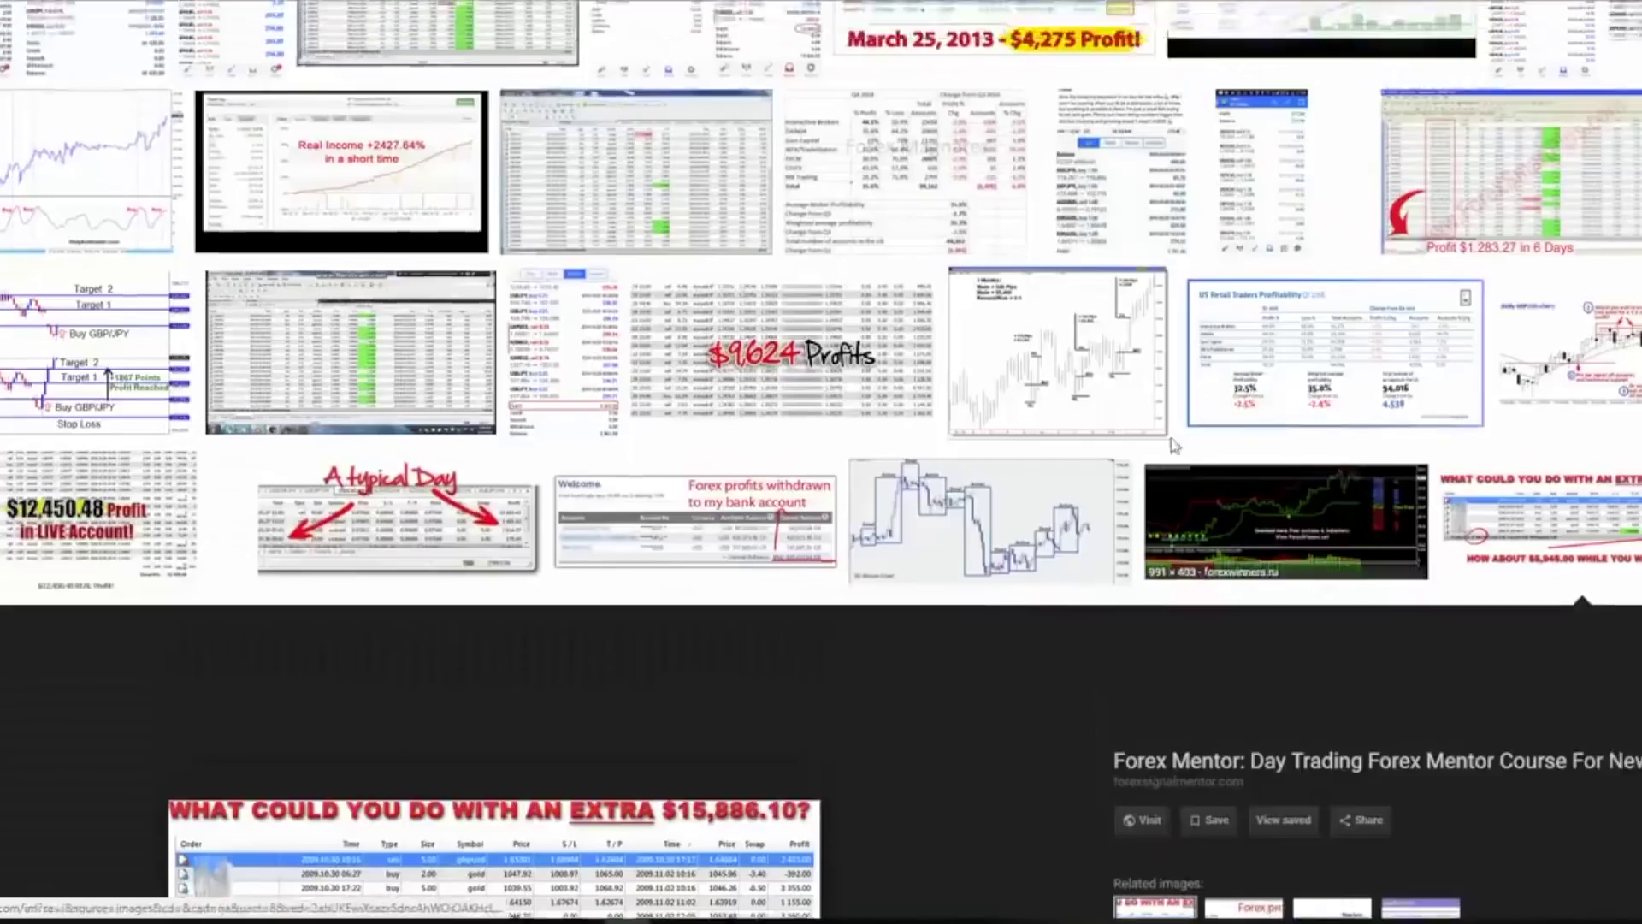
click(1029, 276)
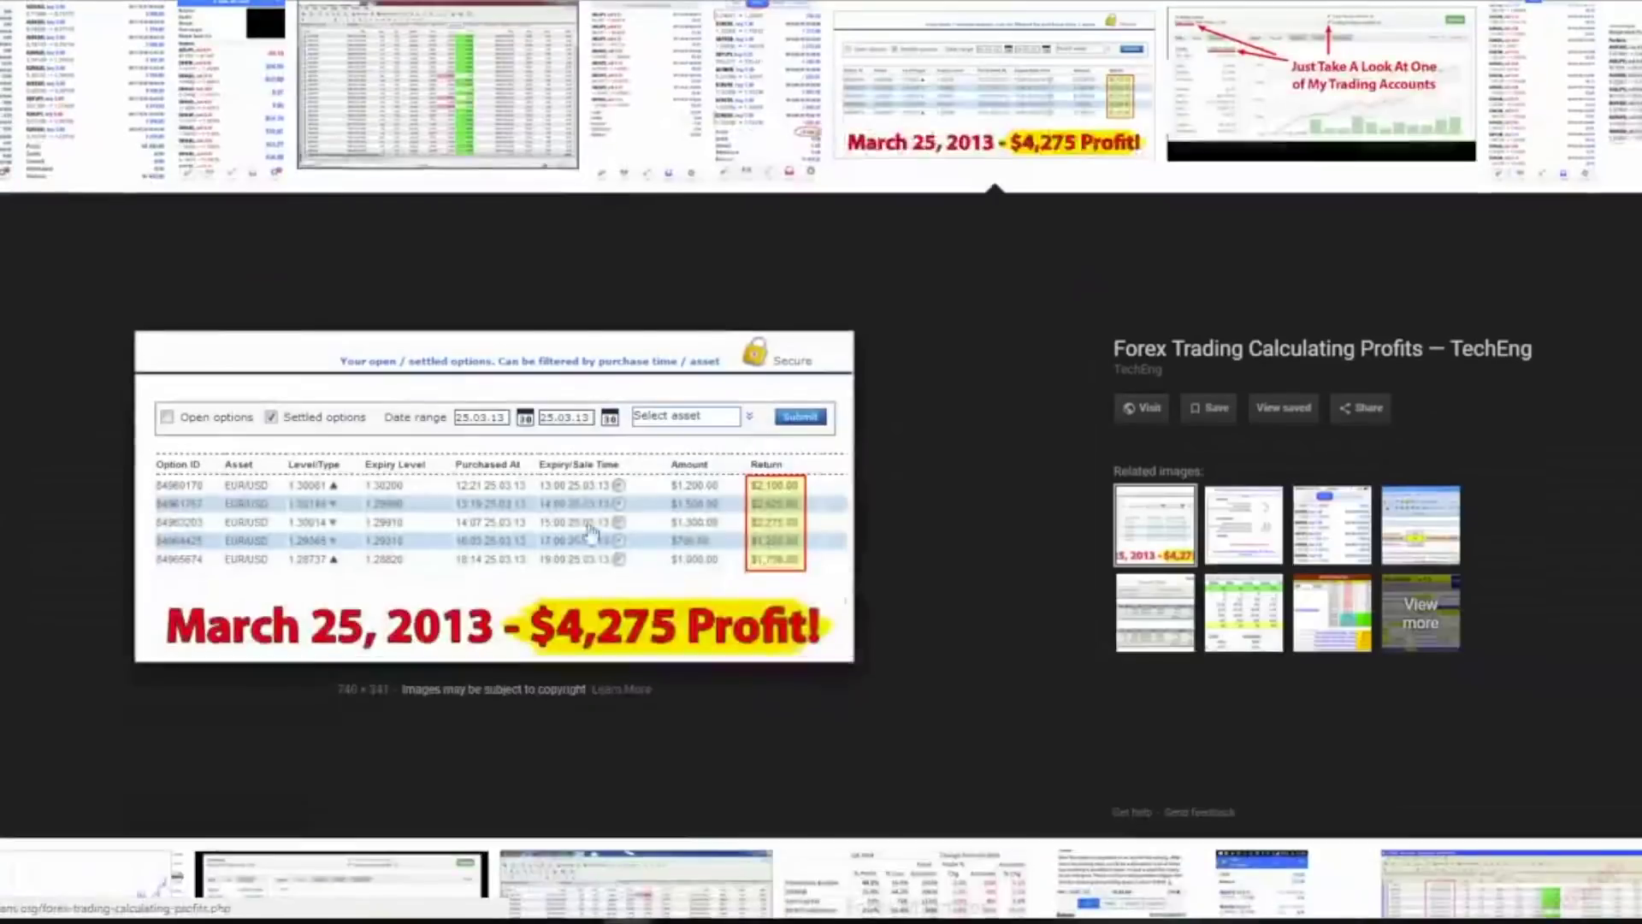
right_click(575, 511)
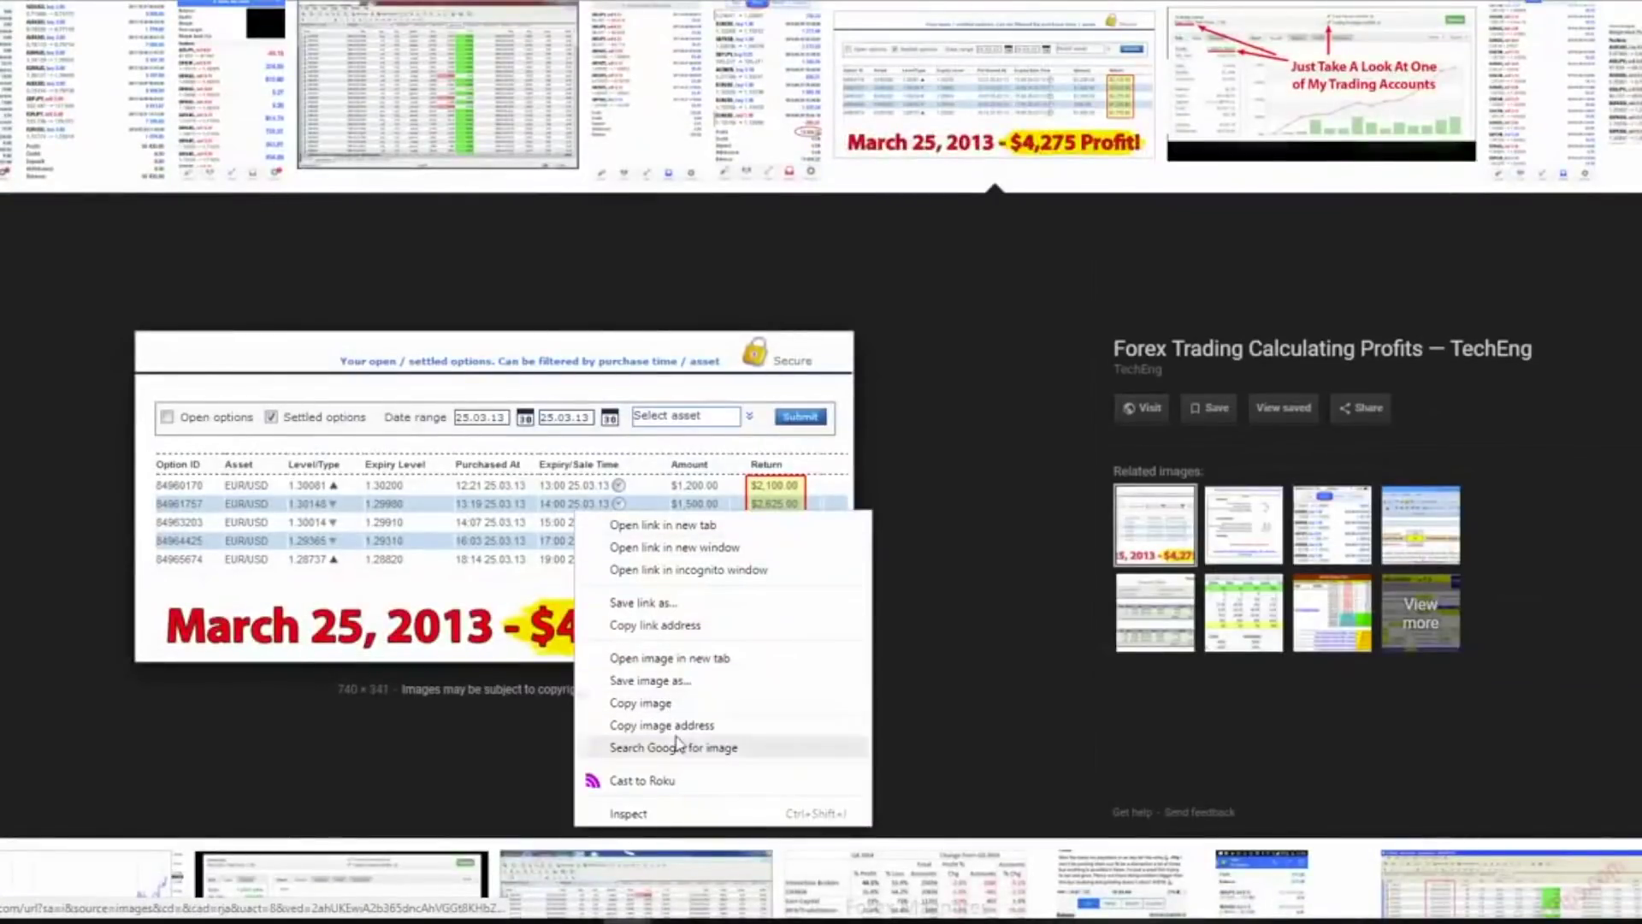
click(728, 724)
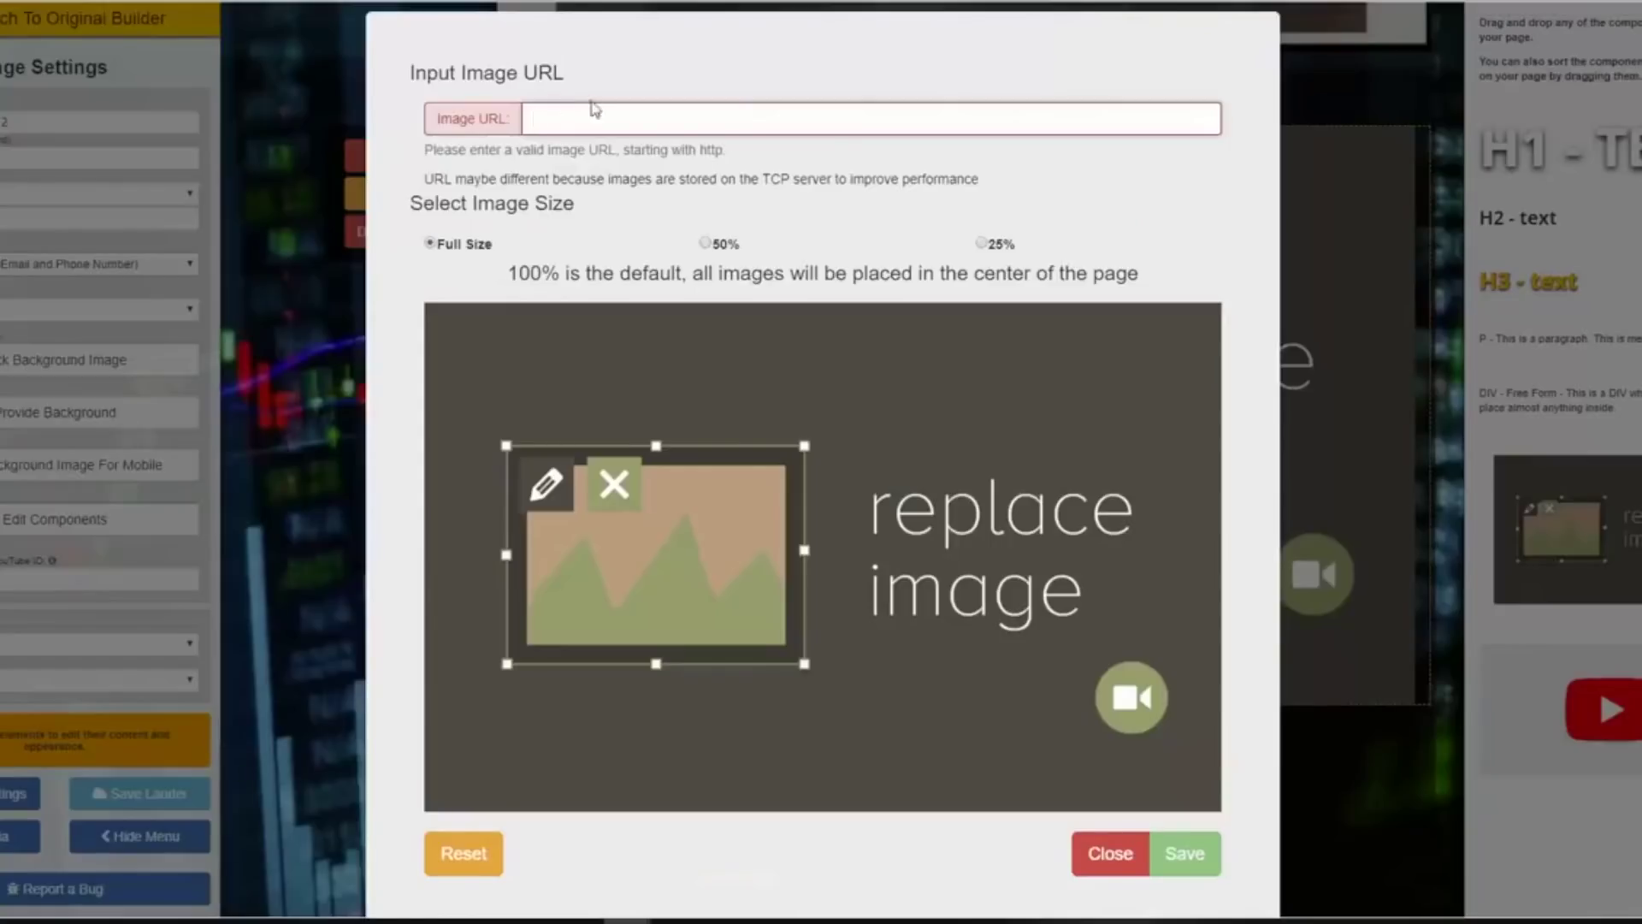
right_click(592, 109)
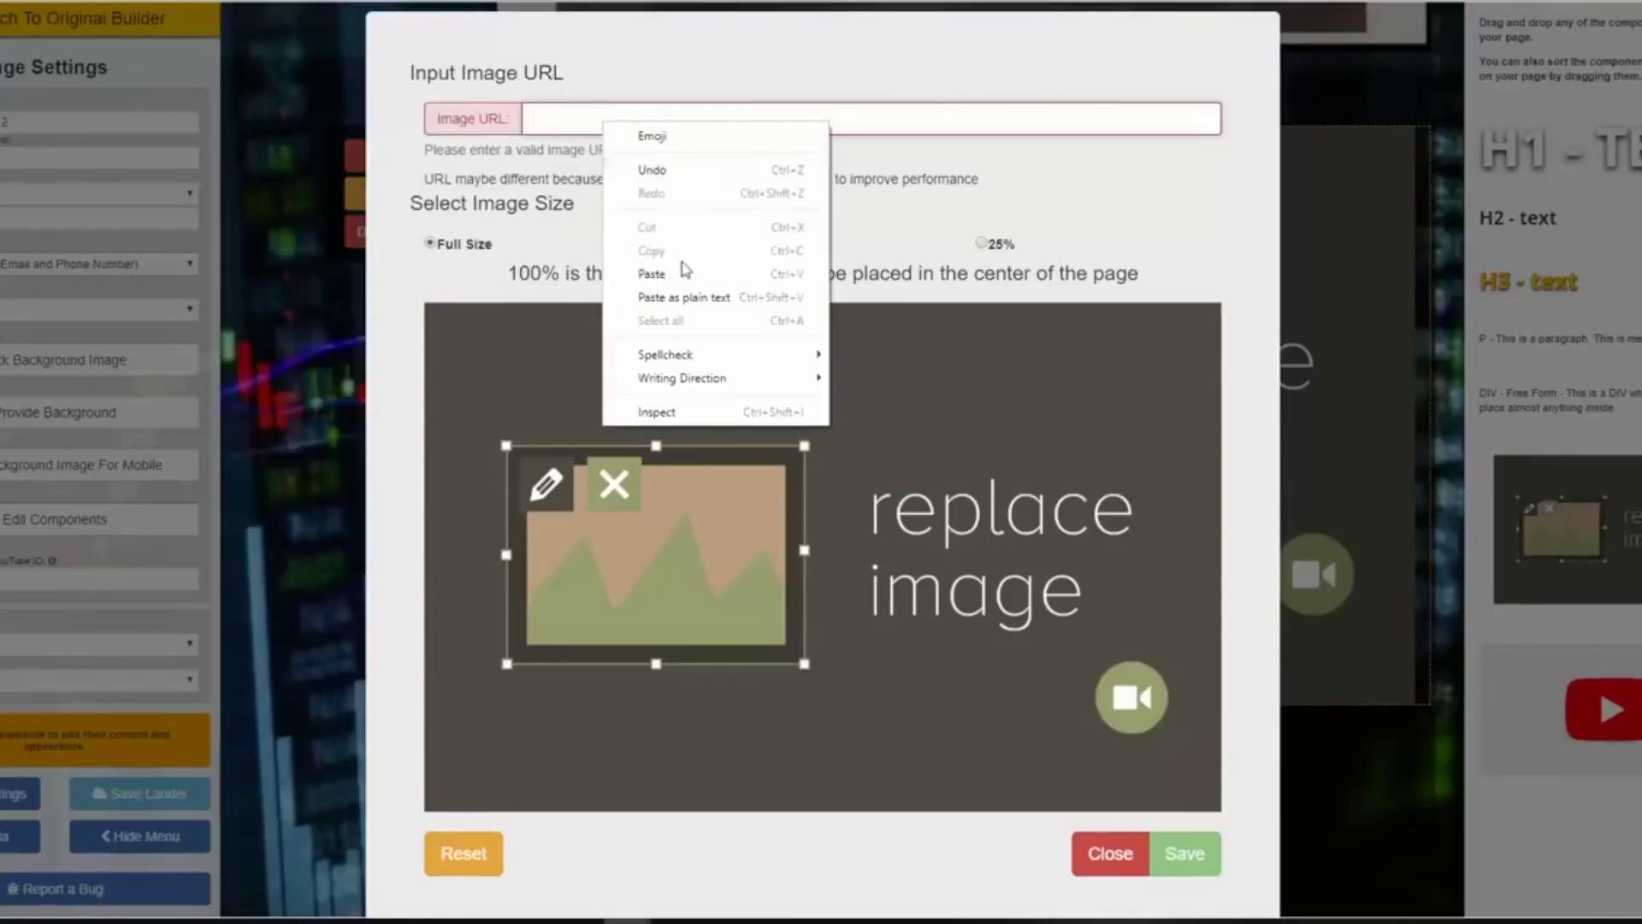
click(681, 271)
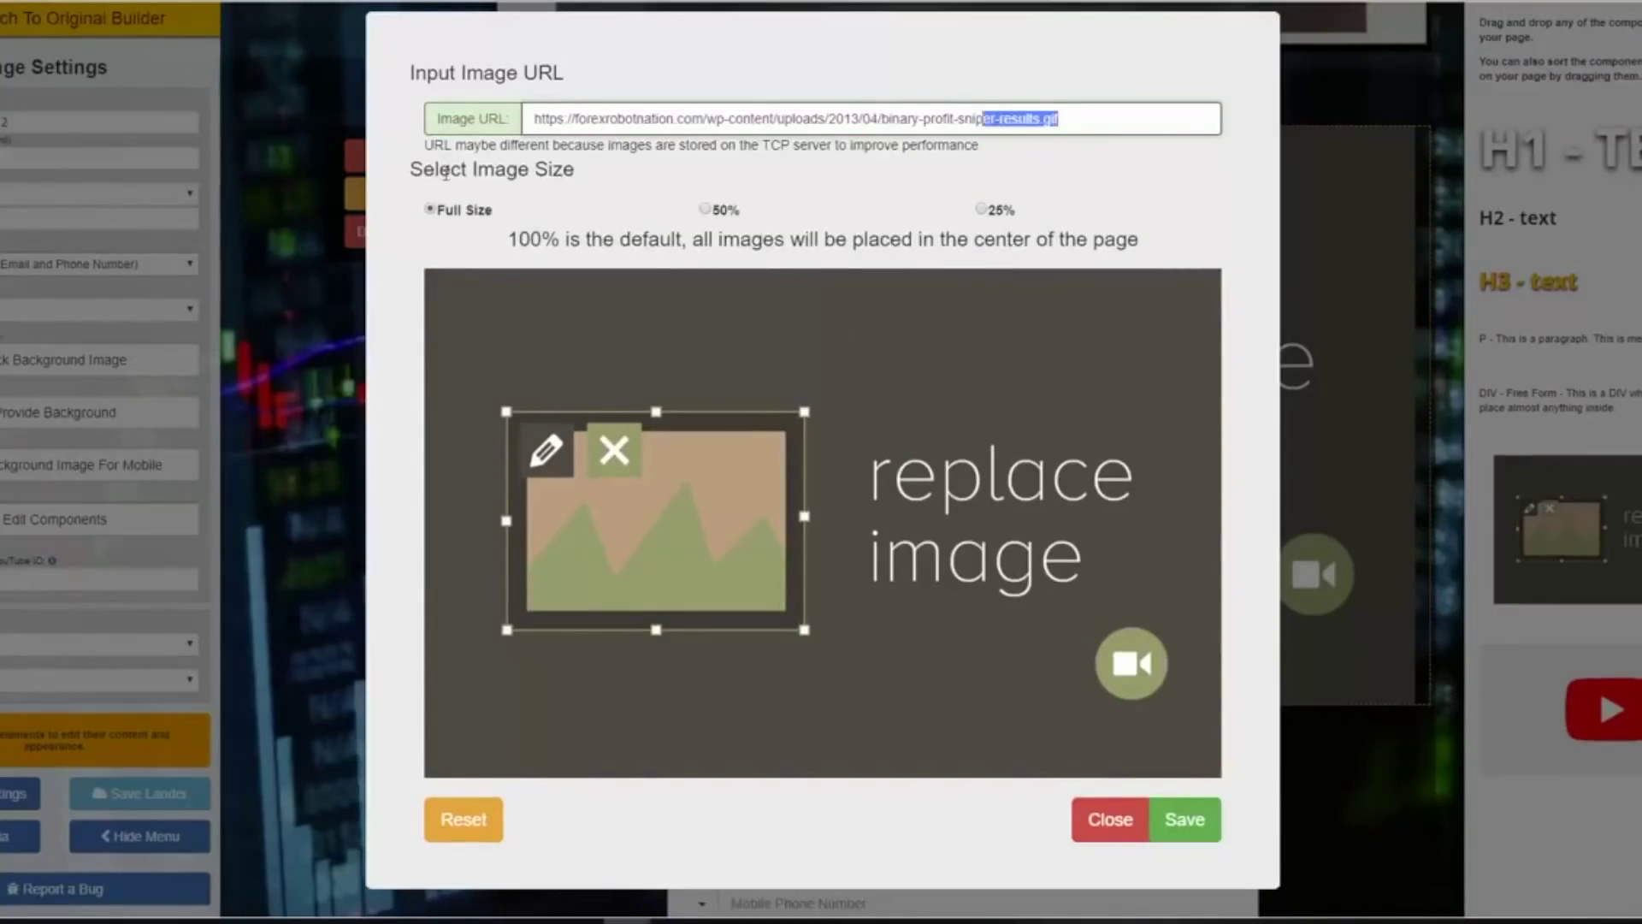
drag(446, 173, 432, 124)
key(BackSpace)
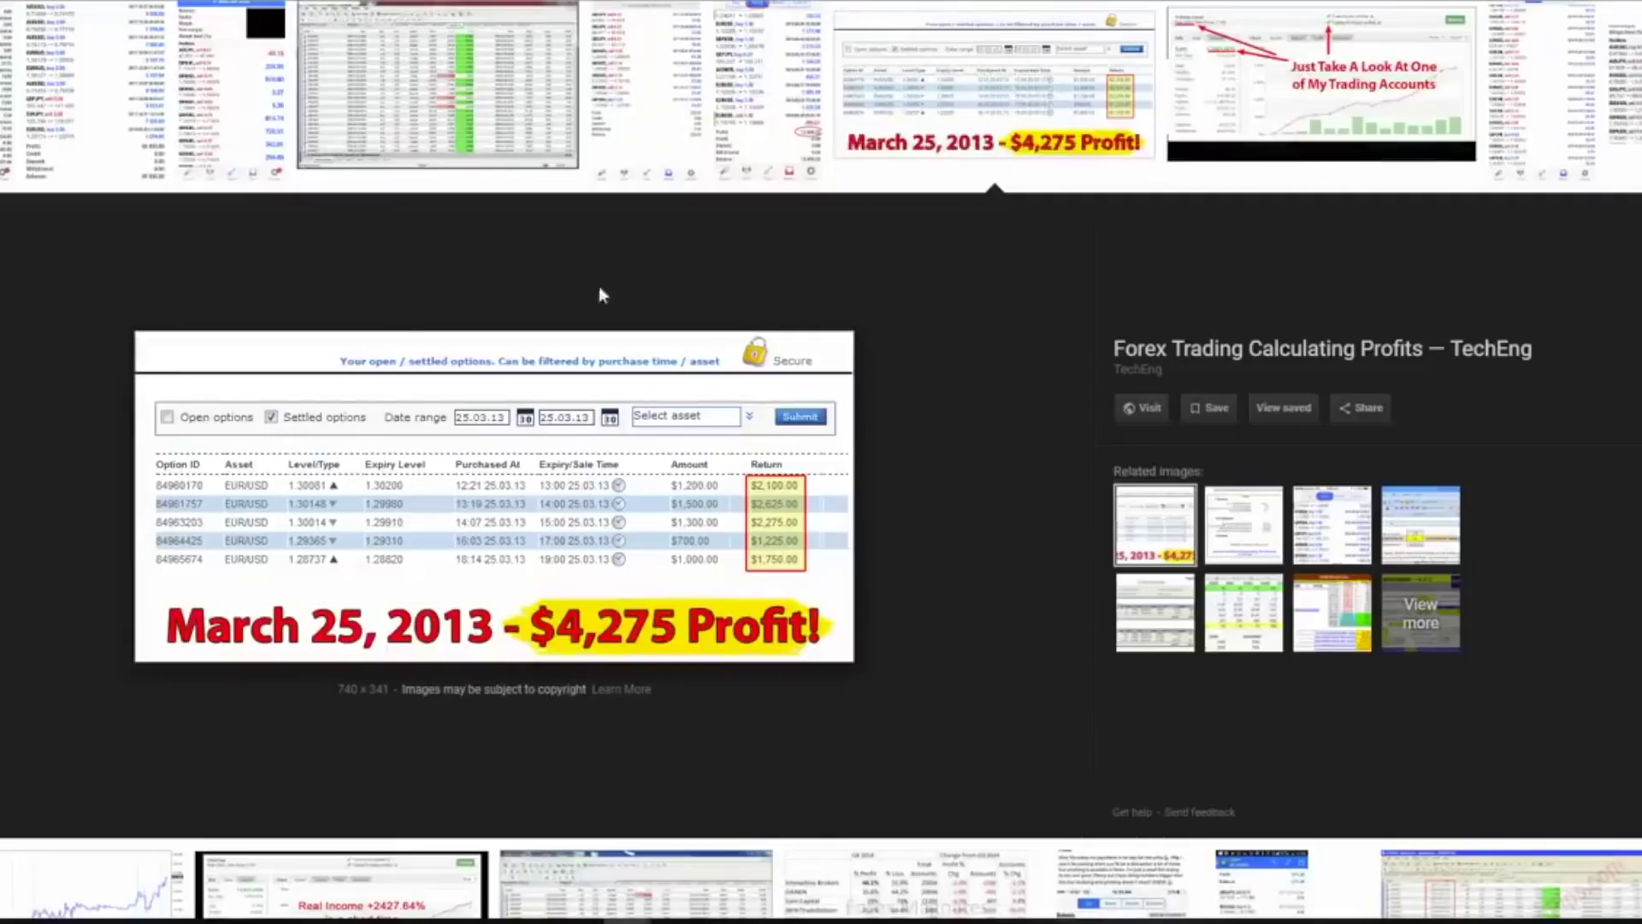
Copy the image address of the "Just Take A Look At One of My Trading Accounts" picture from the image results.
scroll(599, 295, up, 2)
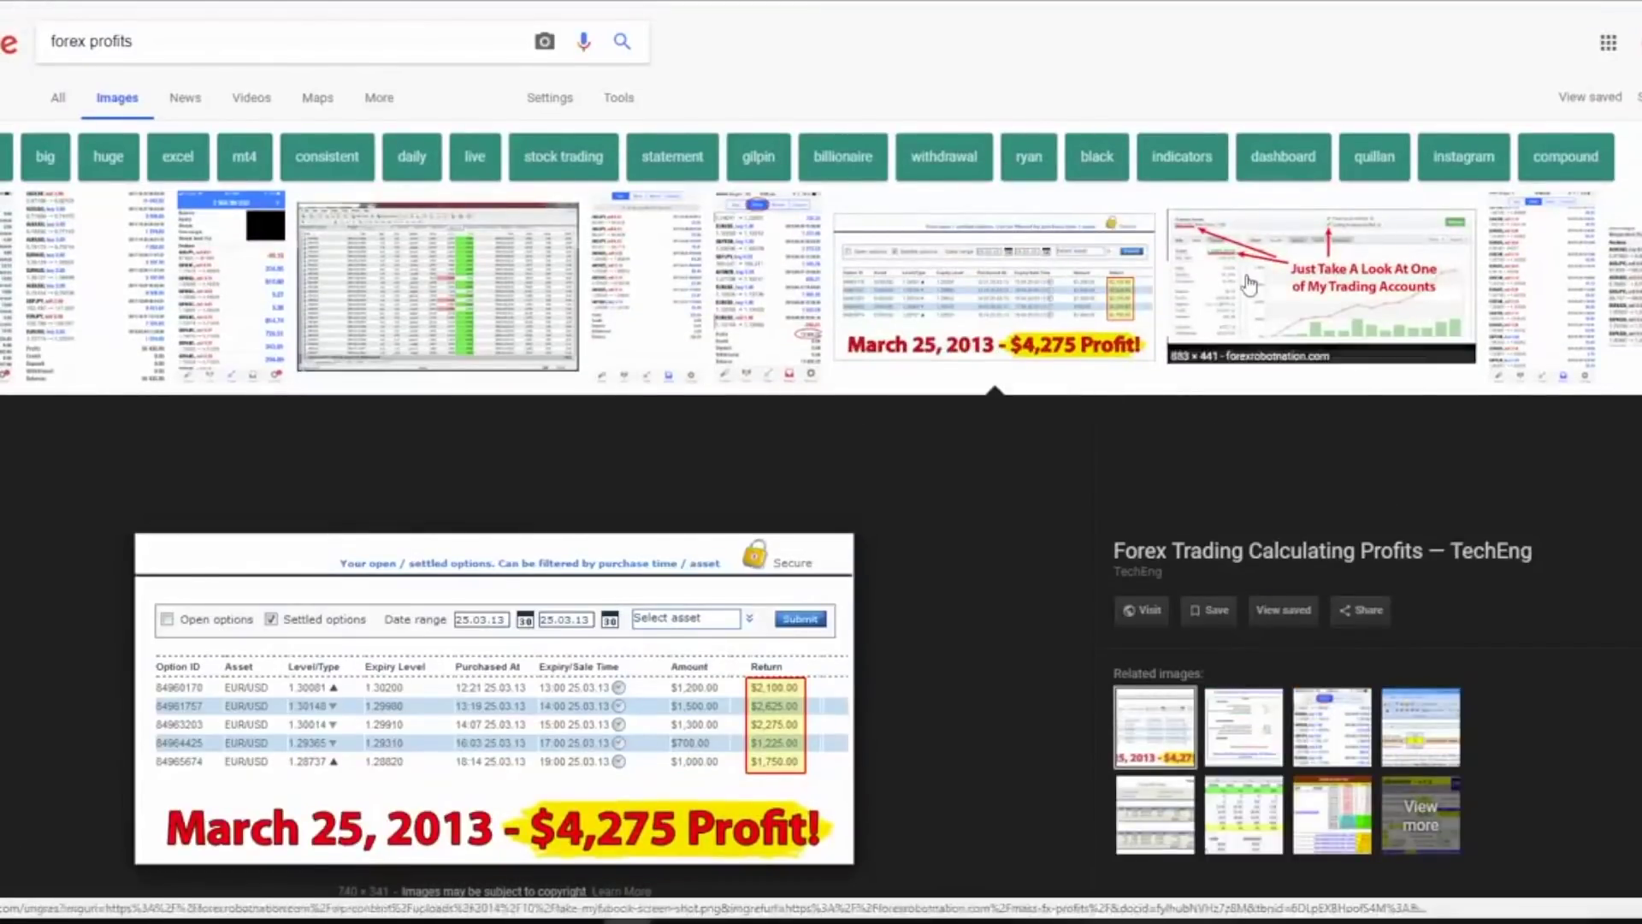
click(1321, 291)
right_click(476, 437)
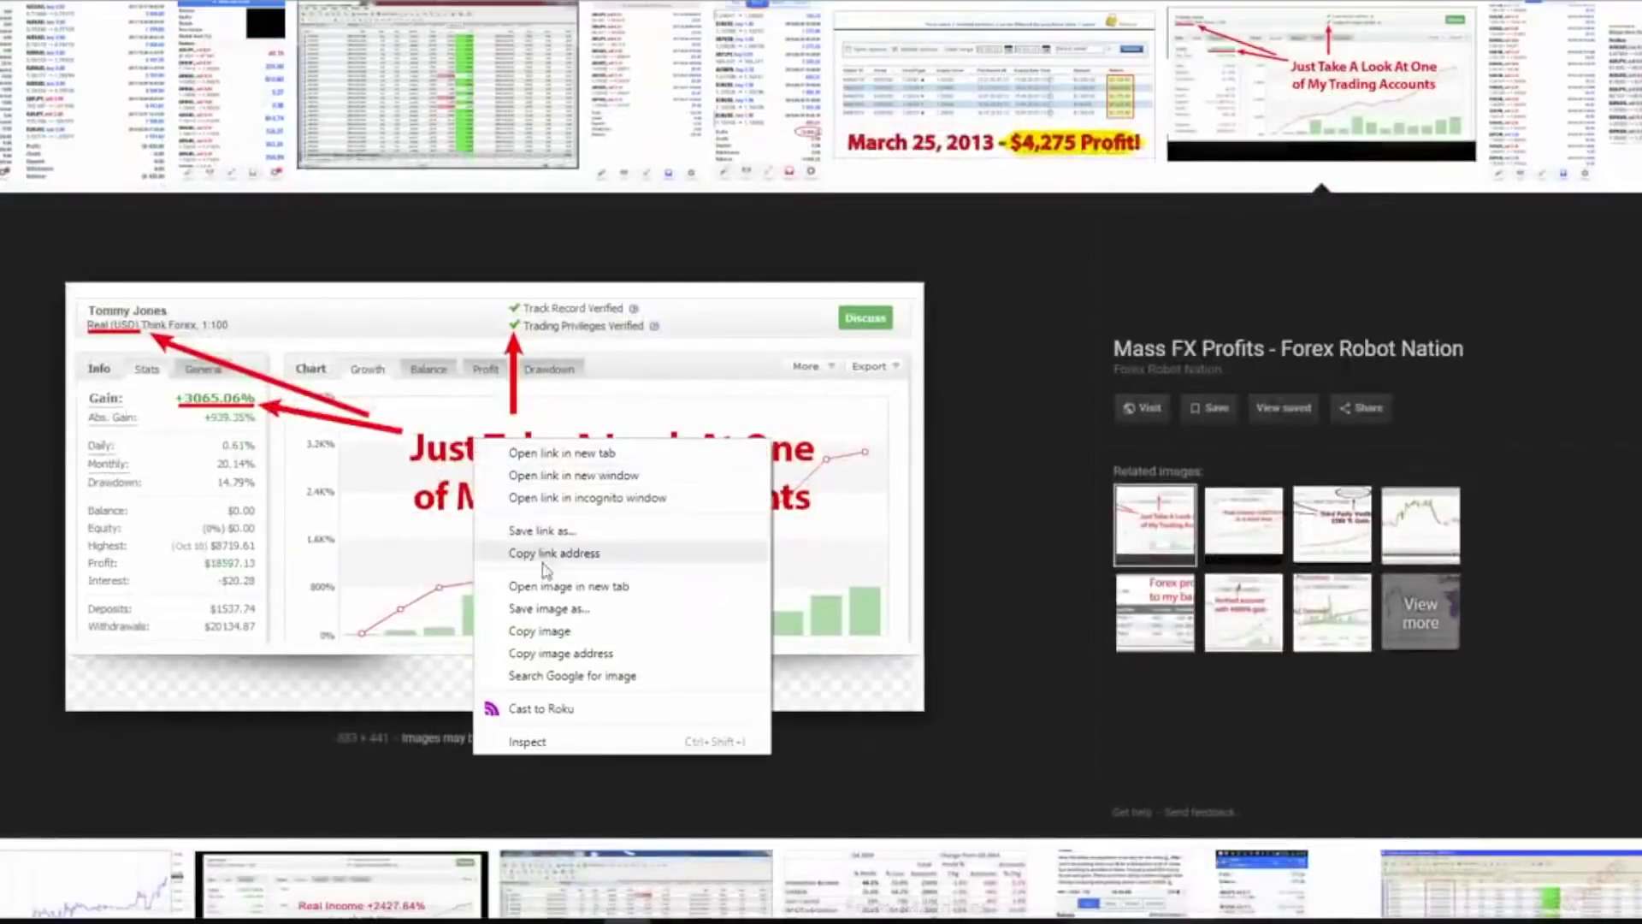
click(573, 654)
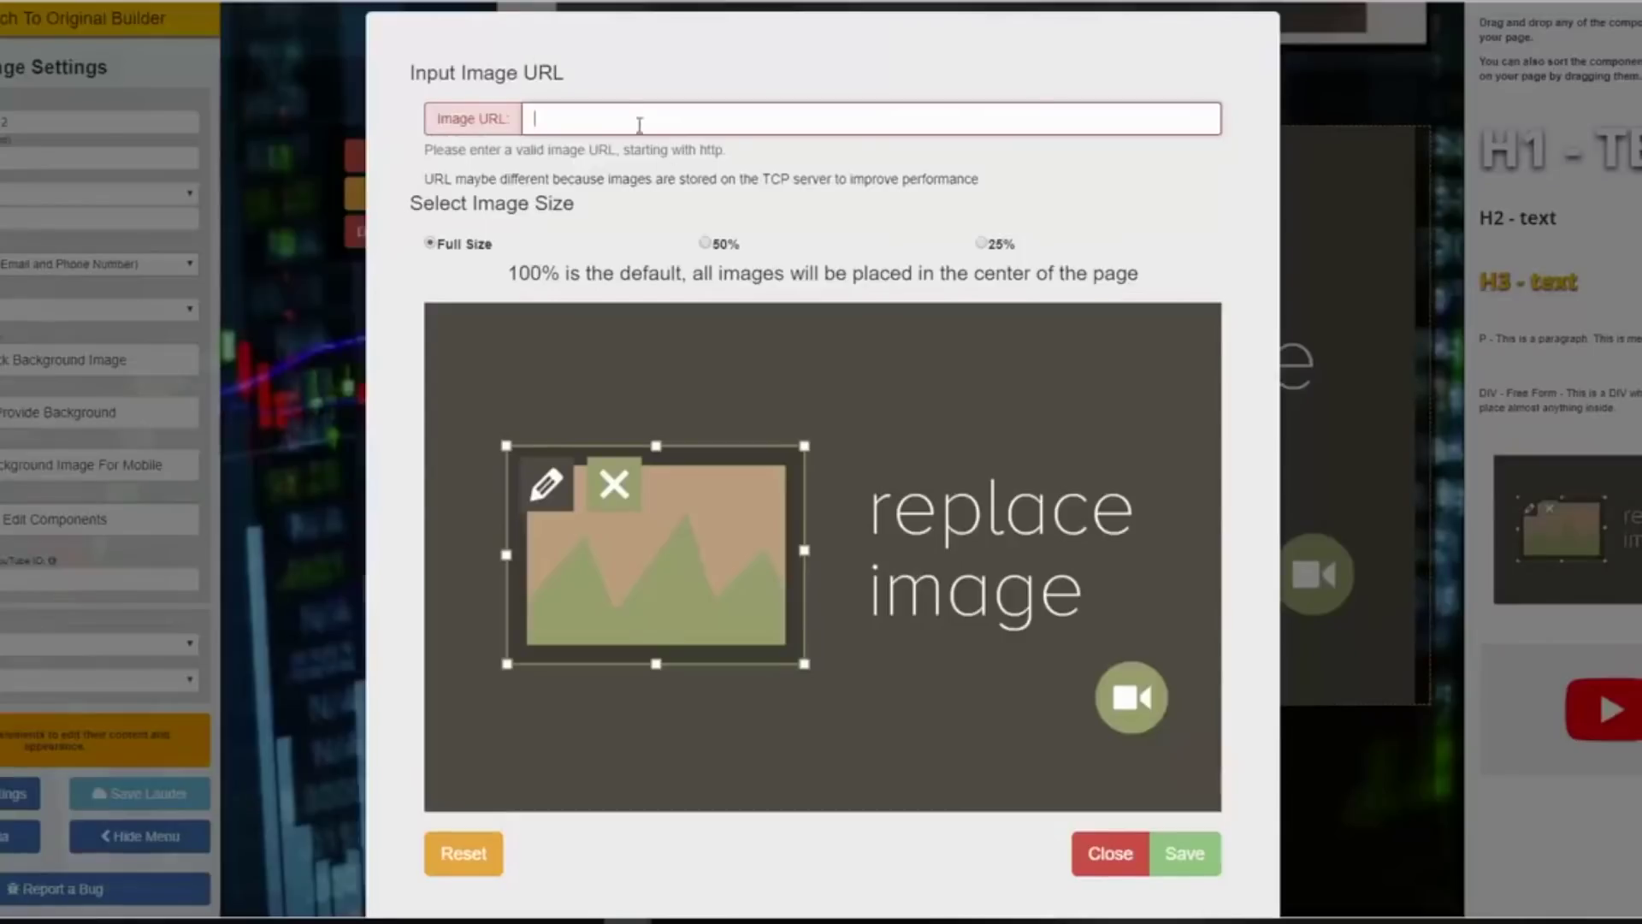
right_click(639, 125)
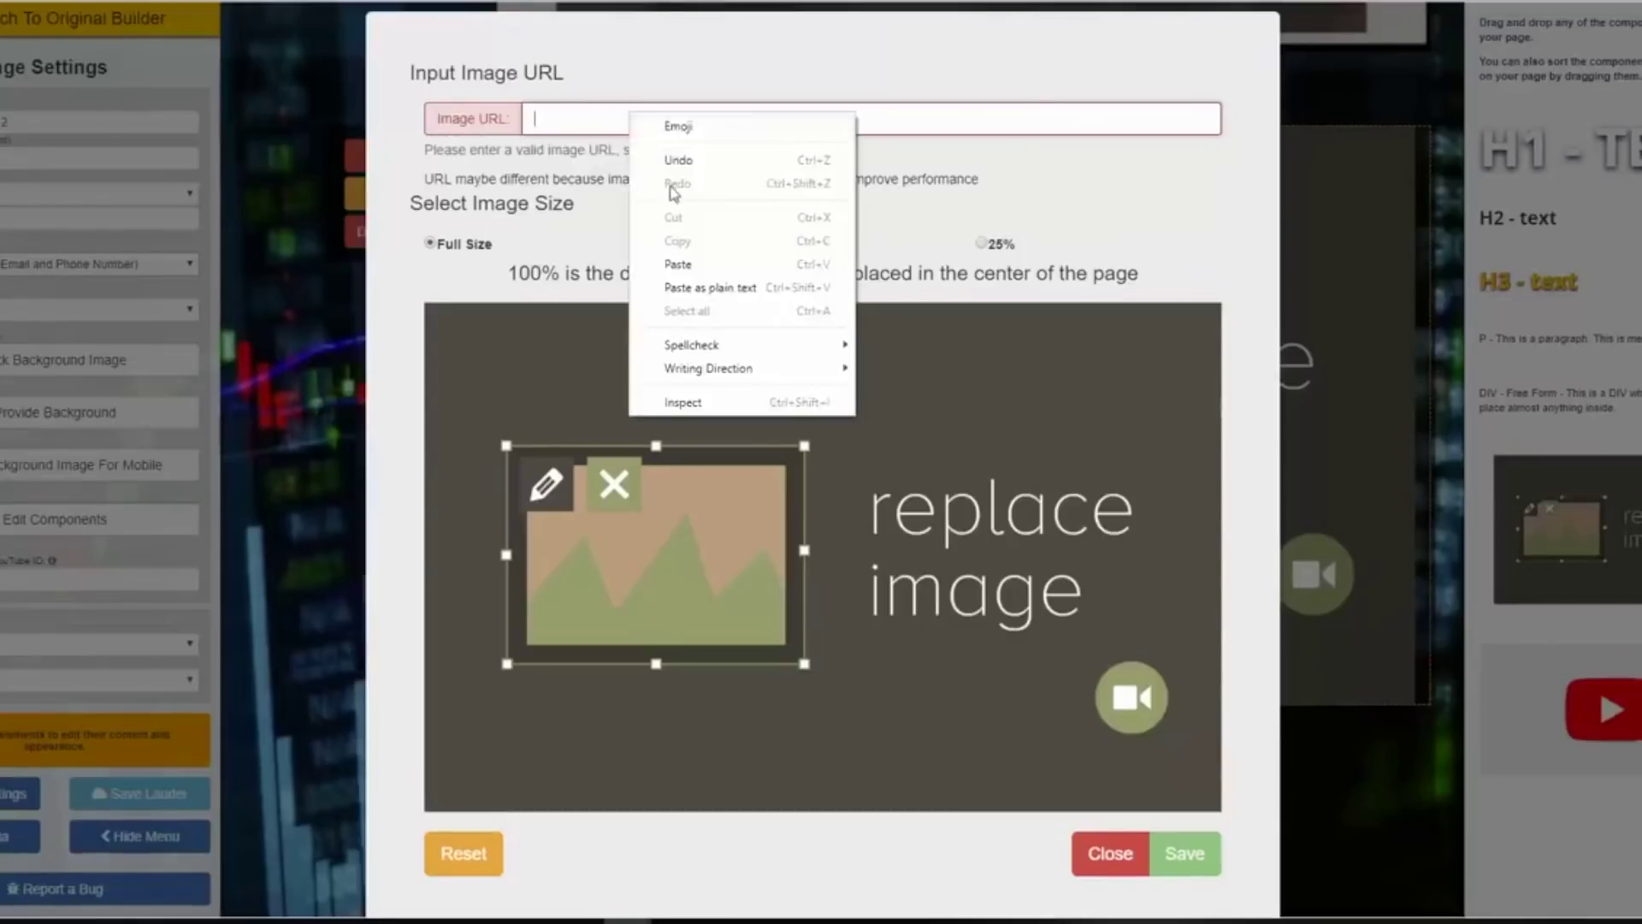
click(684, 262)
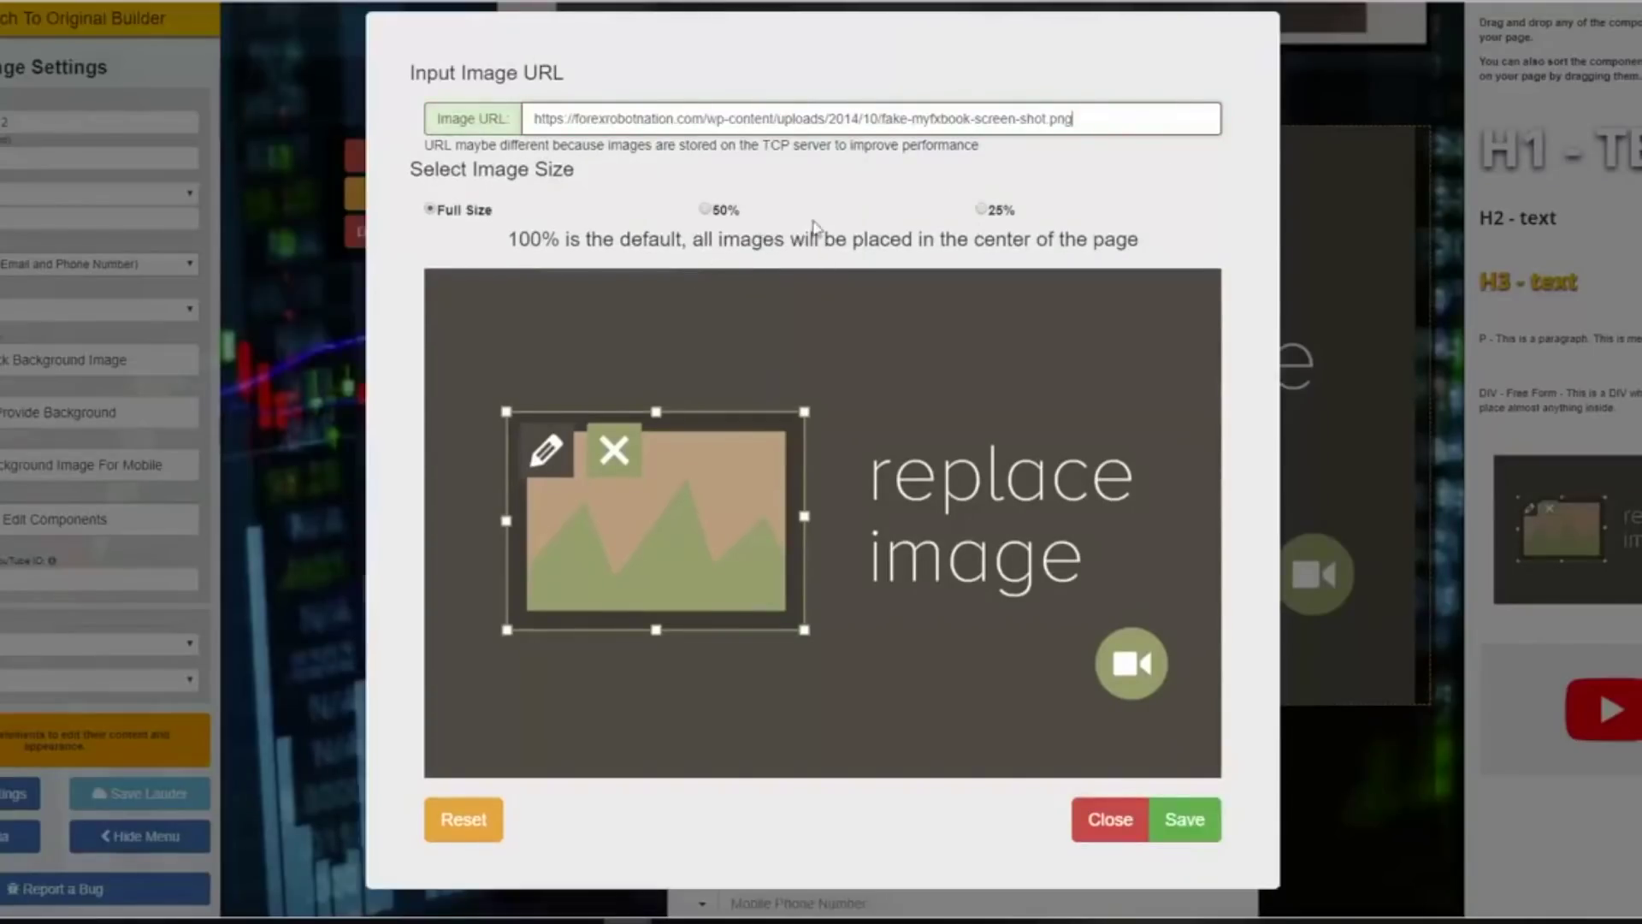
click(707, 210)
click(1189, 571)
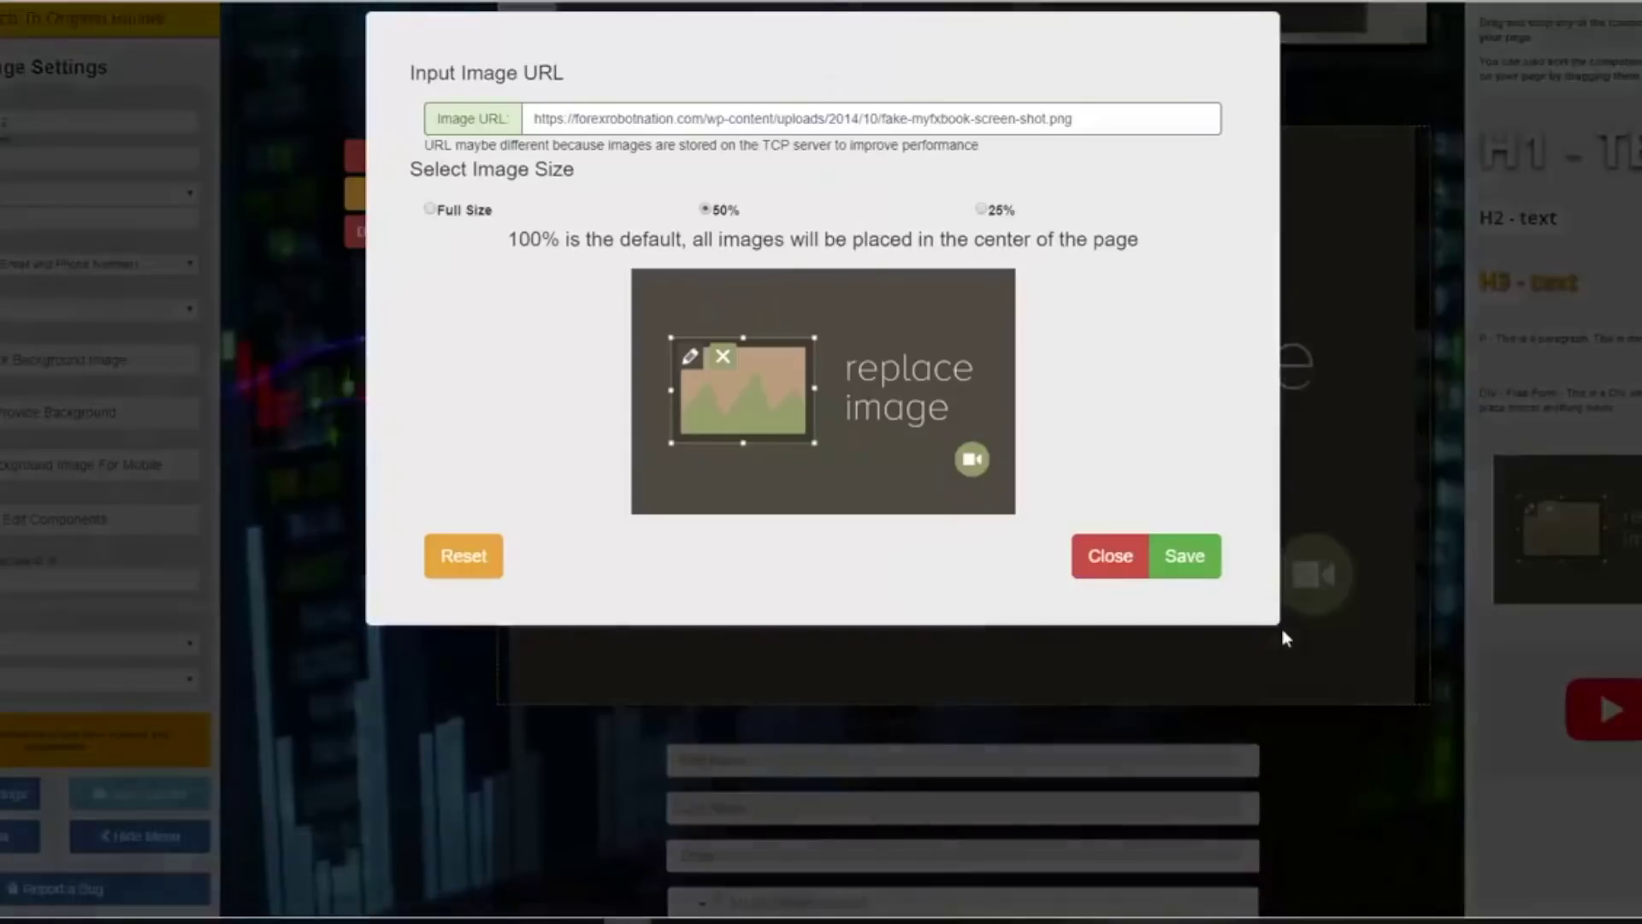
click(1176, 564)
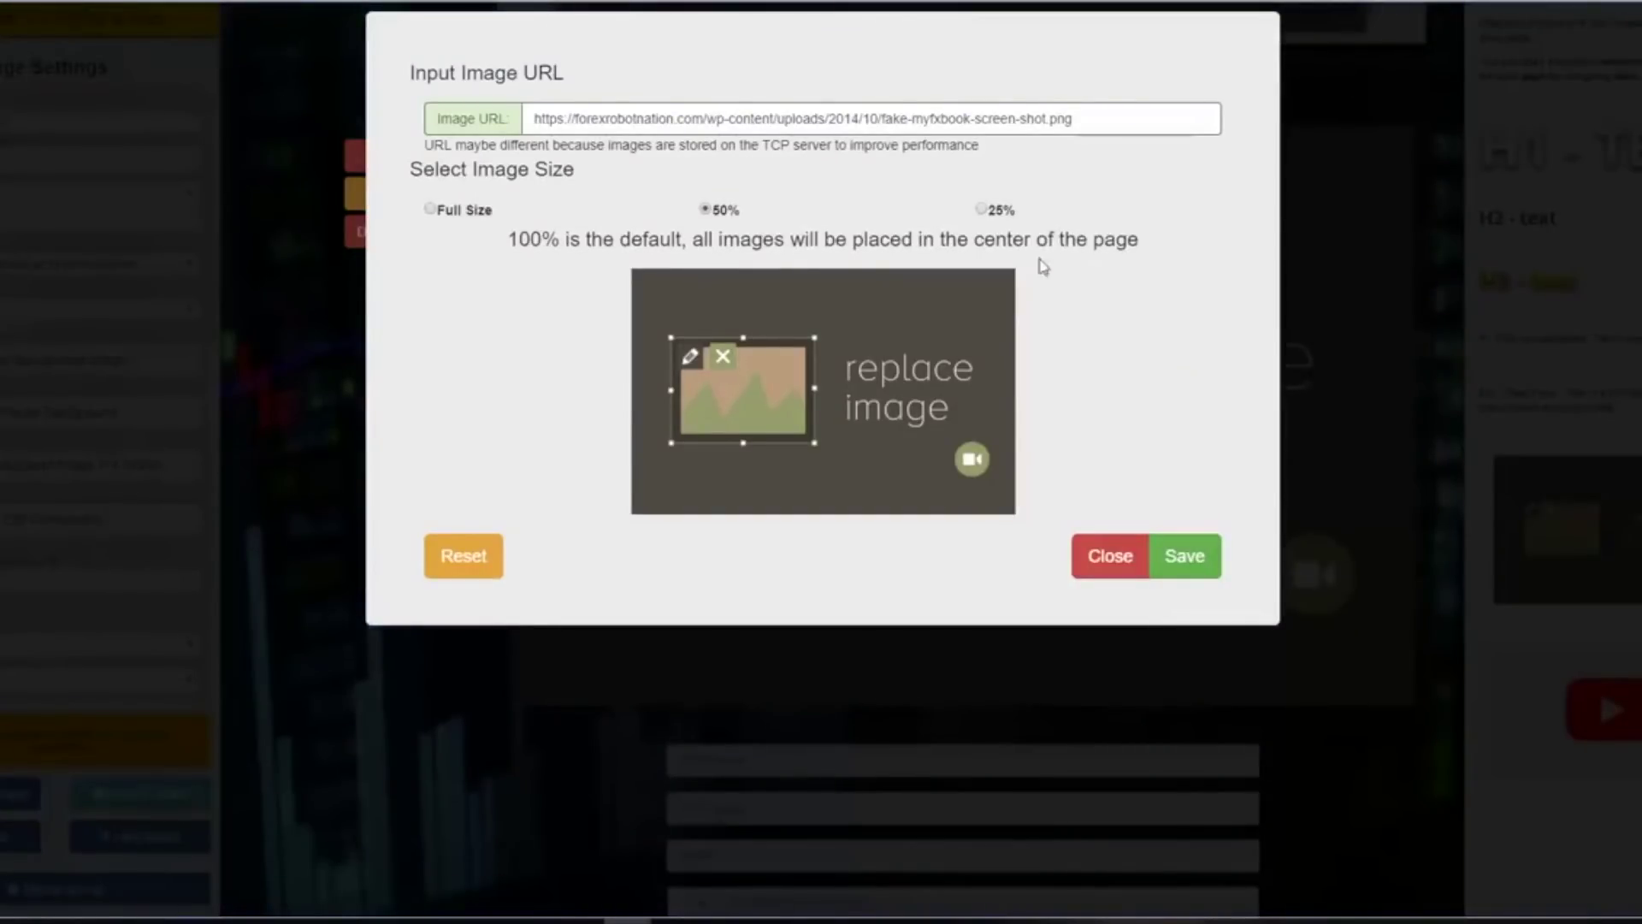
click(1109, 560)
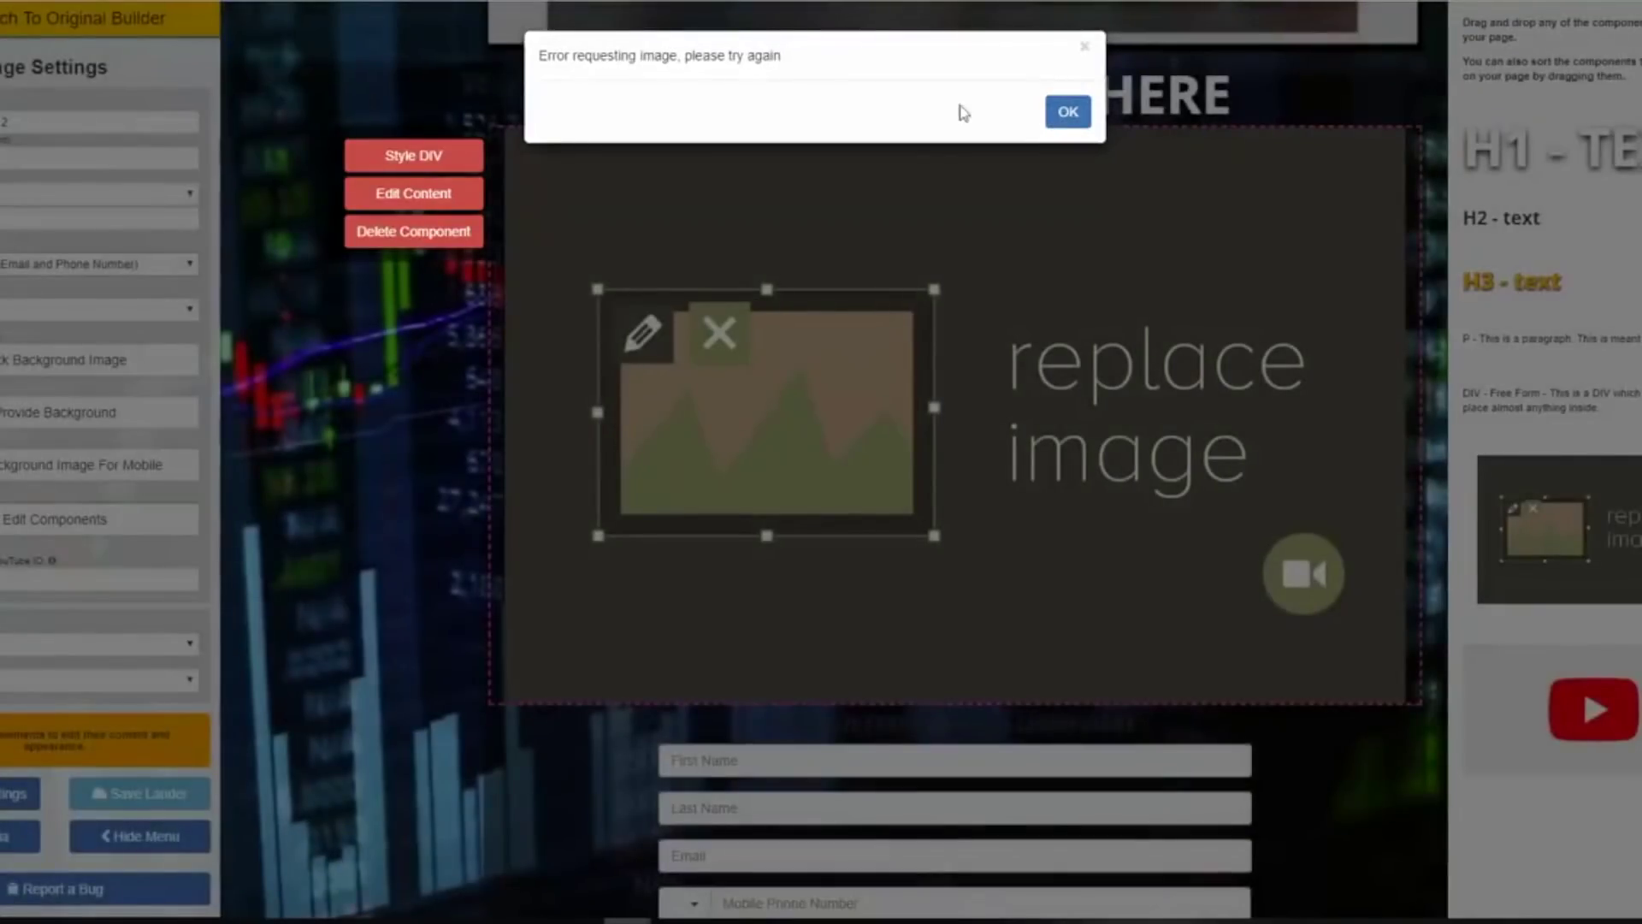
click(1068, 111)
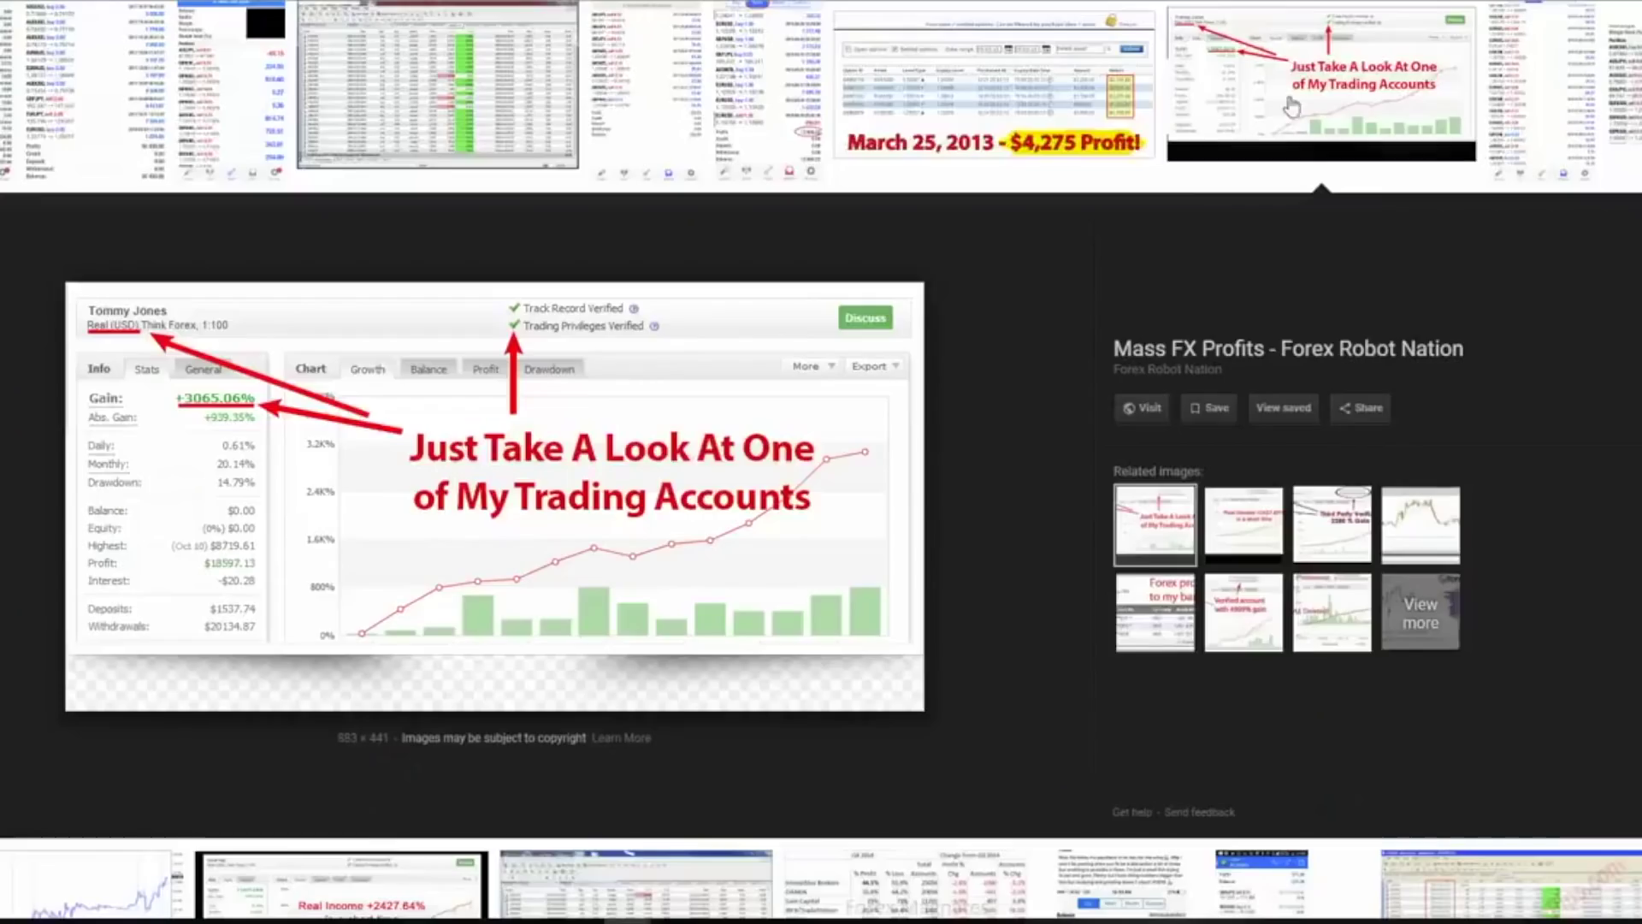
Find the "Less Than 15 Minutes A Day! $30,997.59" picture further down the image results and copy its image address.
scroll(1061, 466, down, 4)
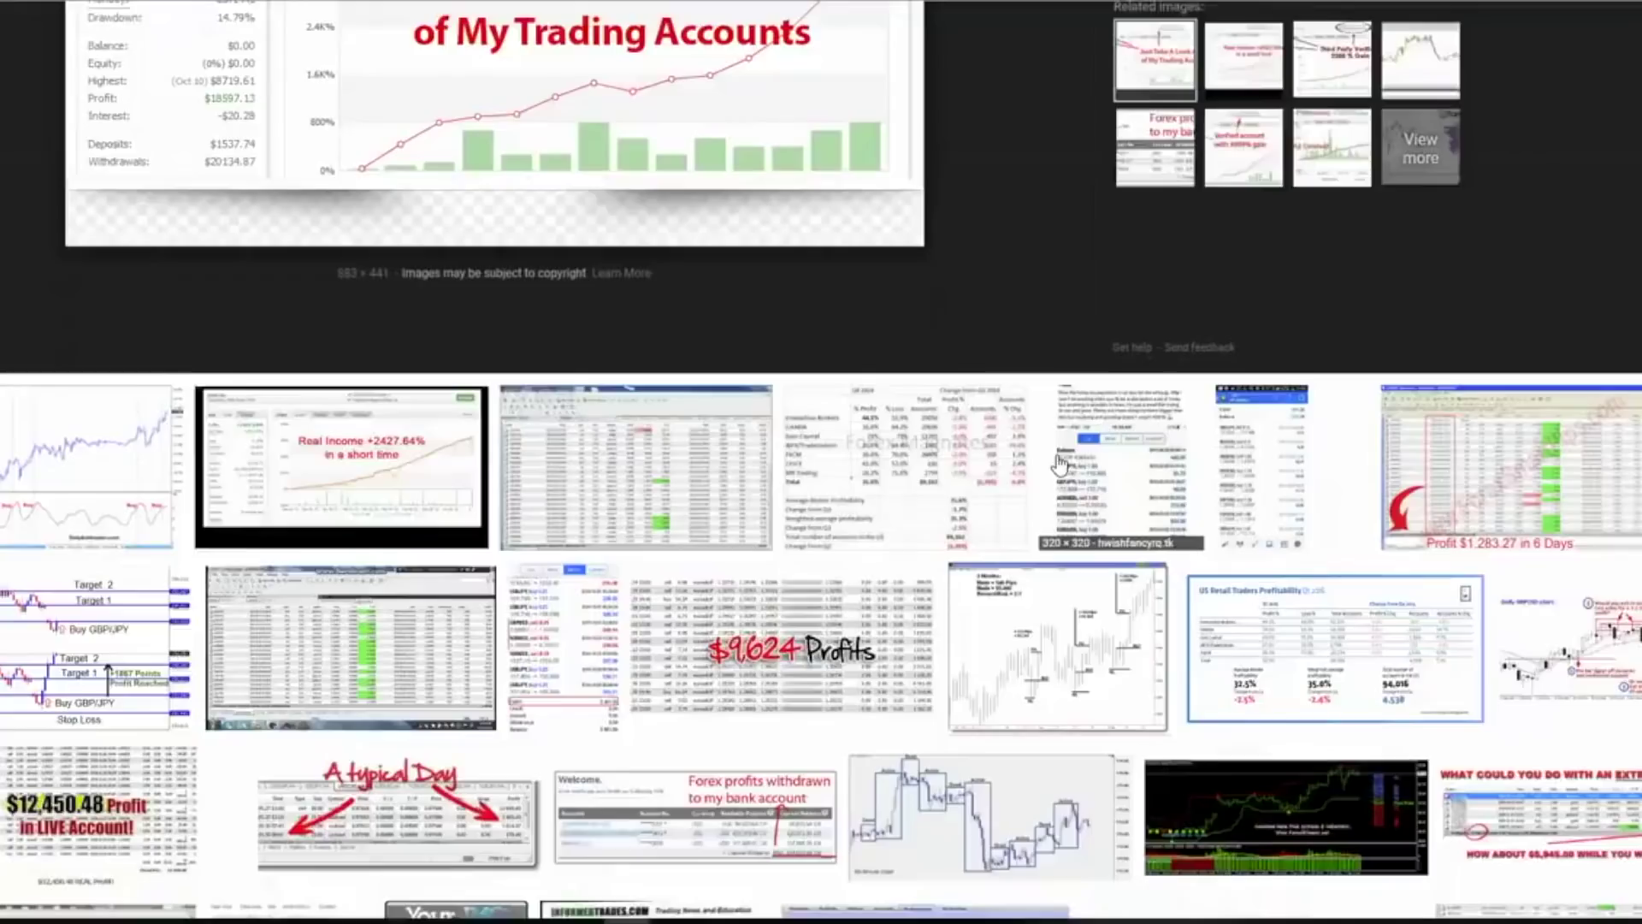
scroll(1060, 466, down, 20)
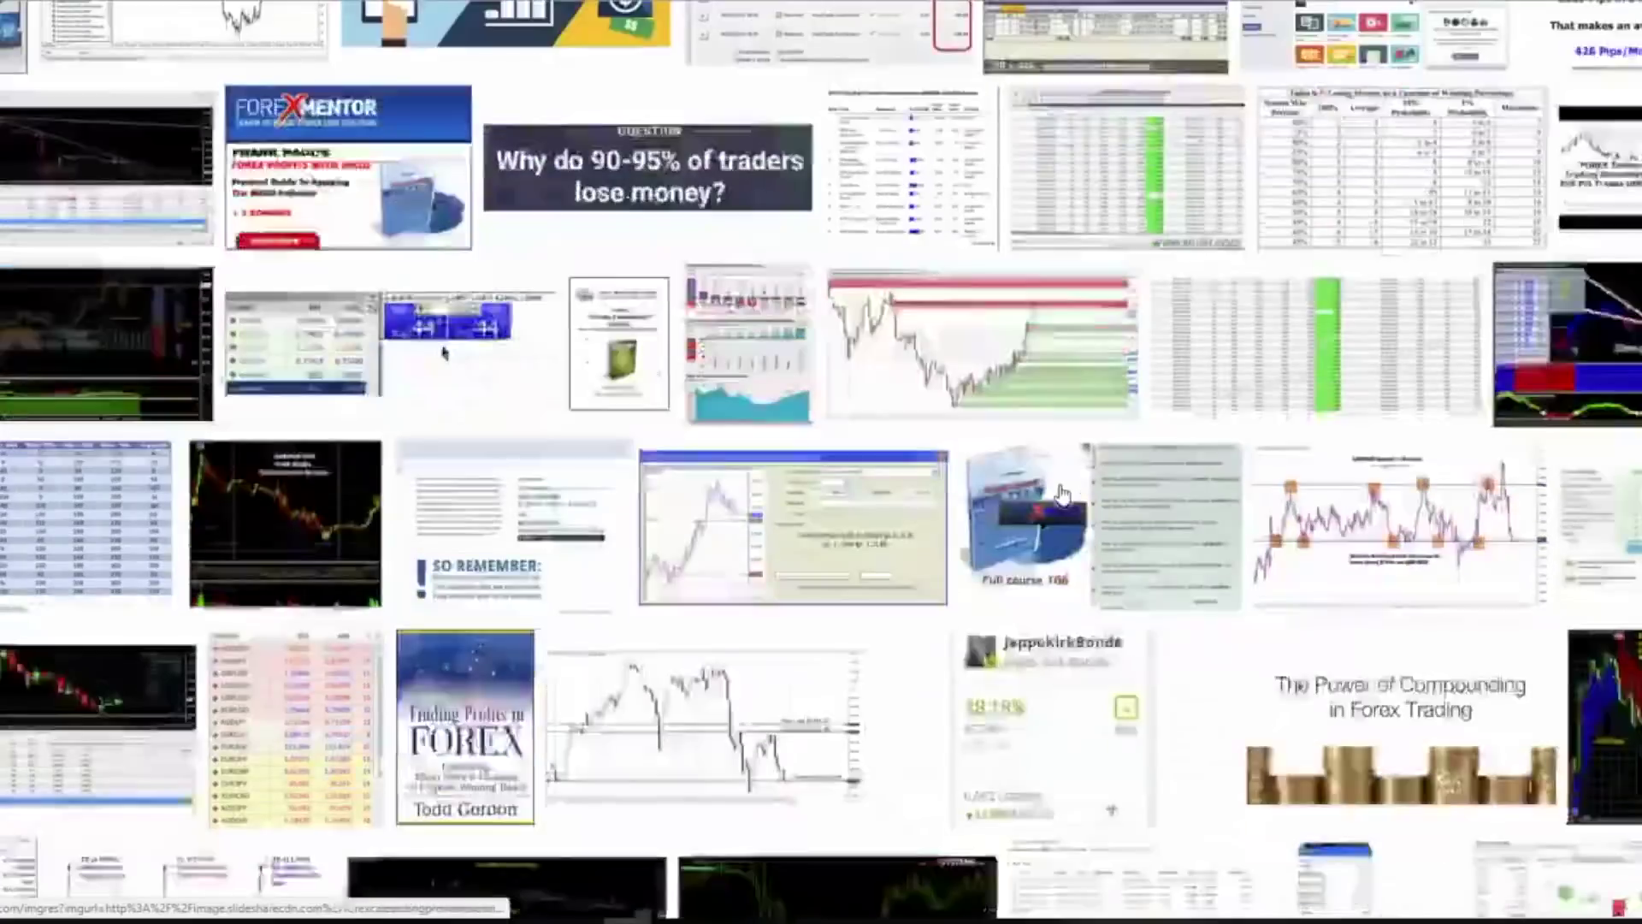
scroll(1060, 494, down, 10)
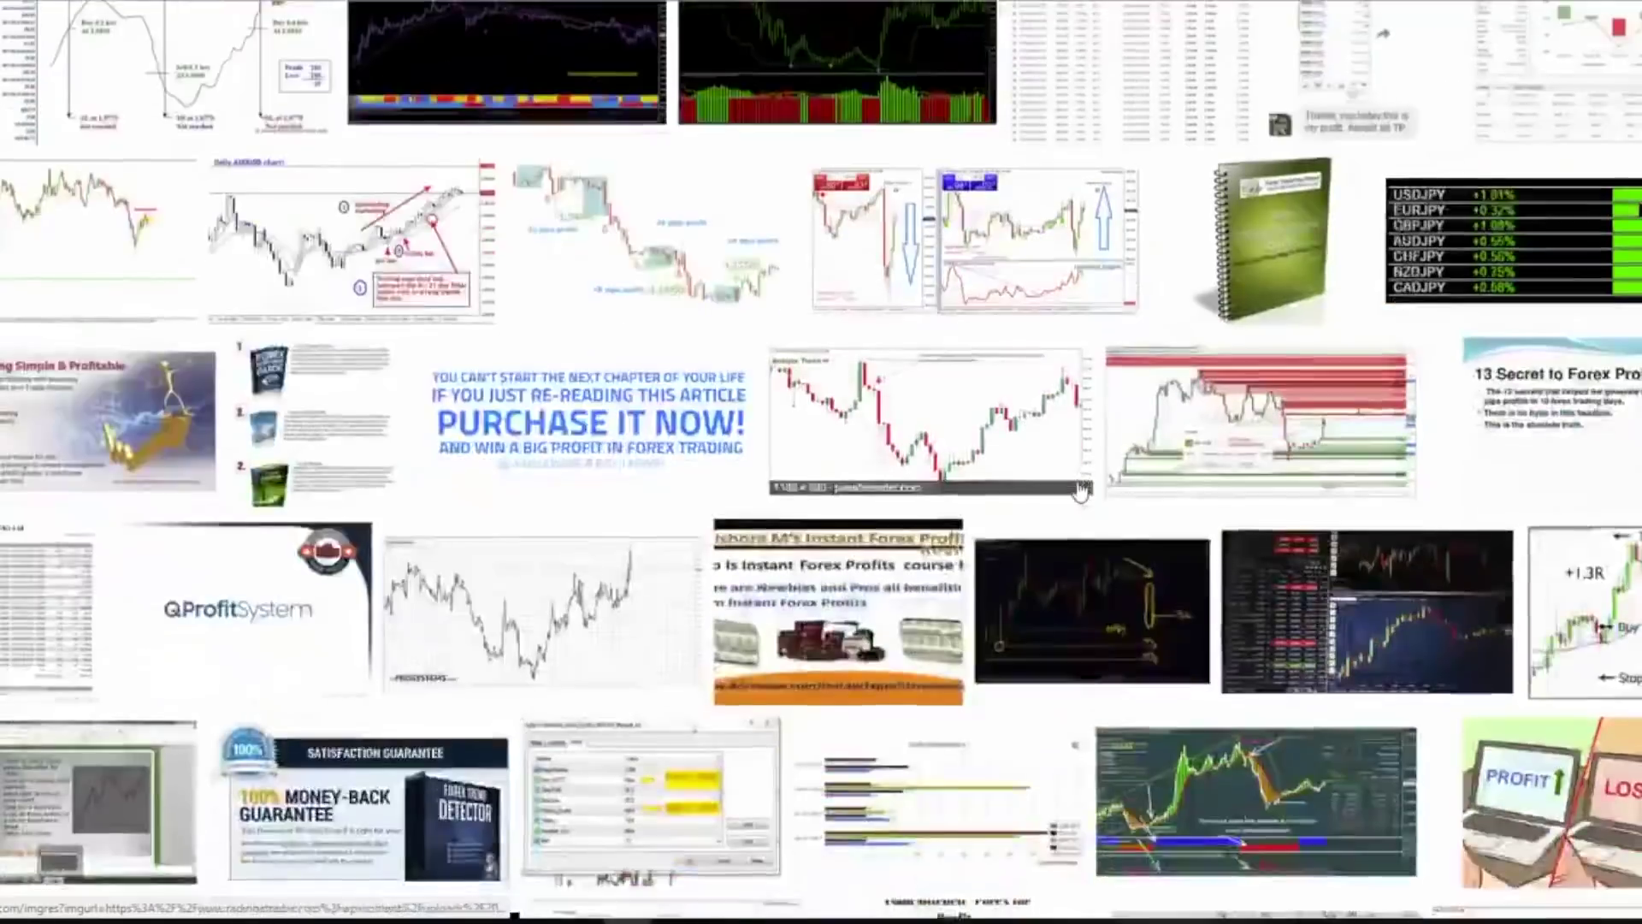
scroll(1082, 490, down, 15)
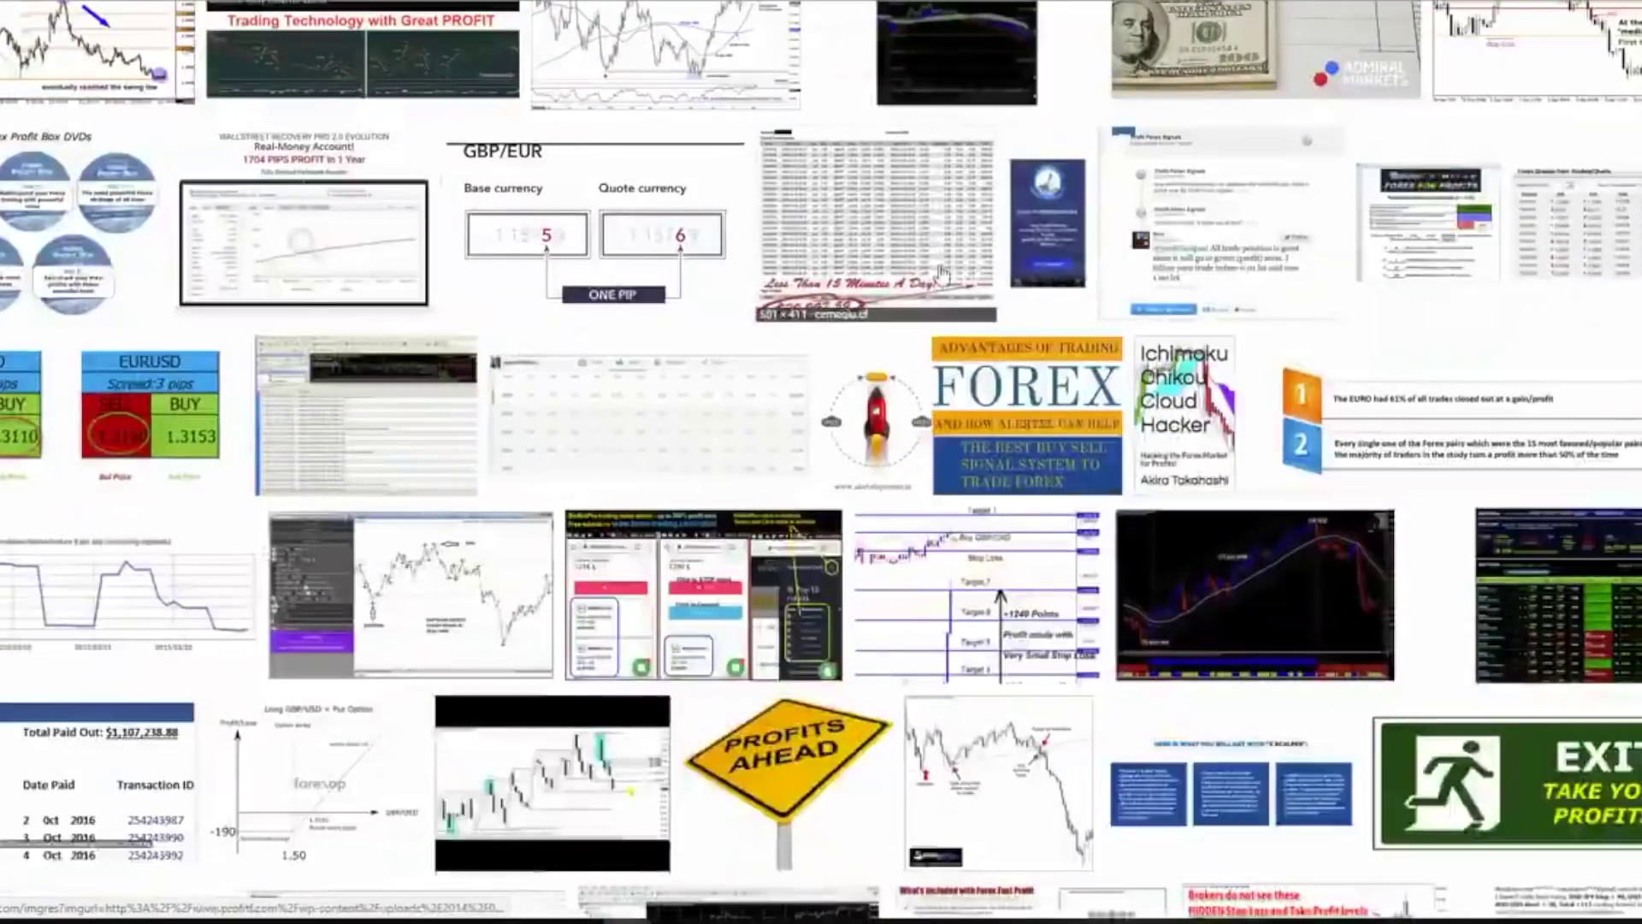
click(941, 272)
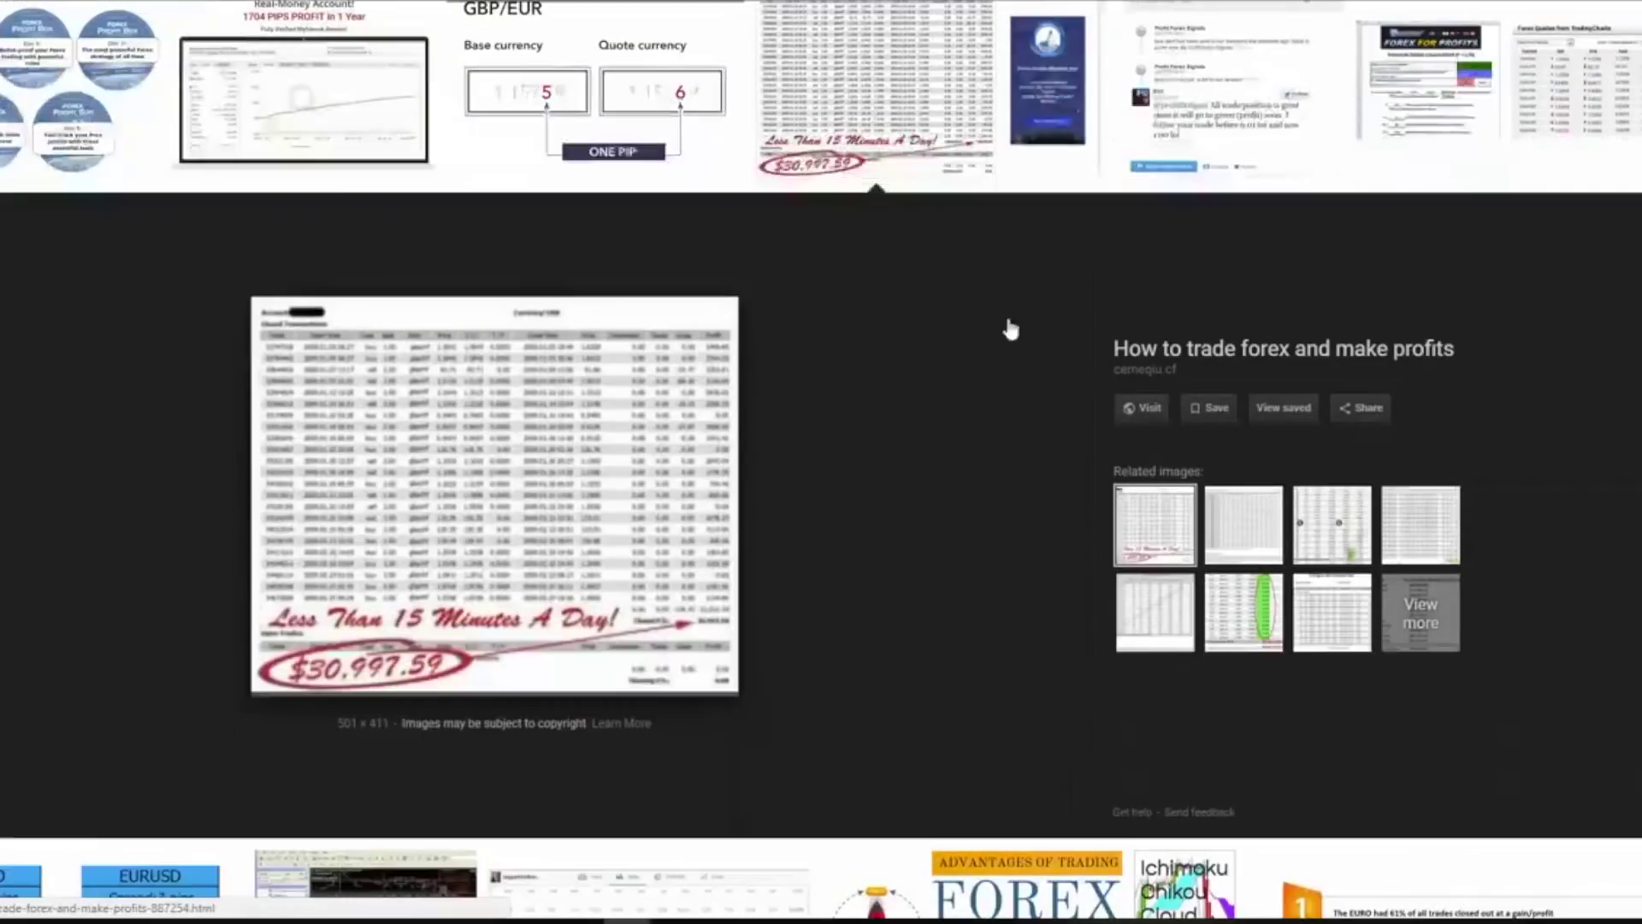
right_click(482, 436)
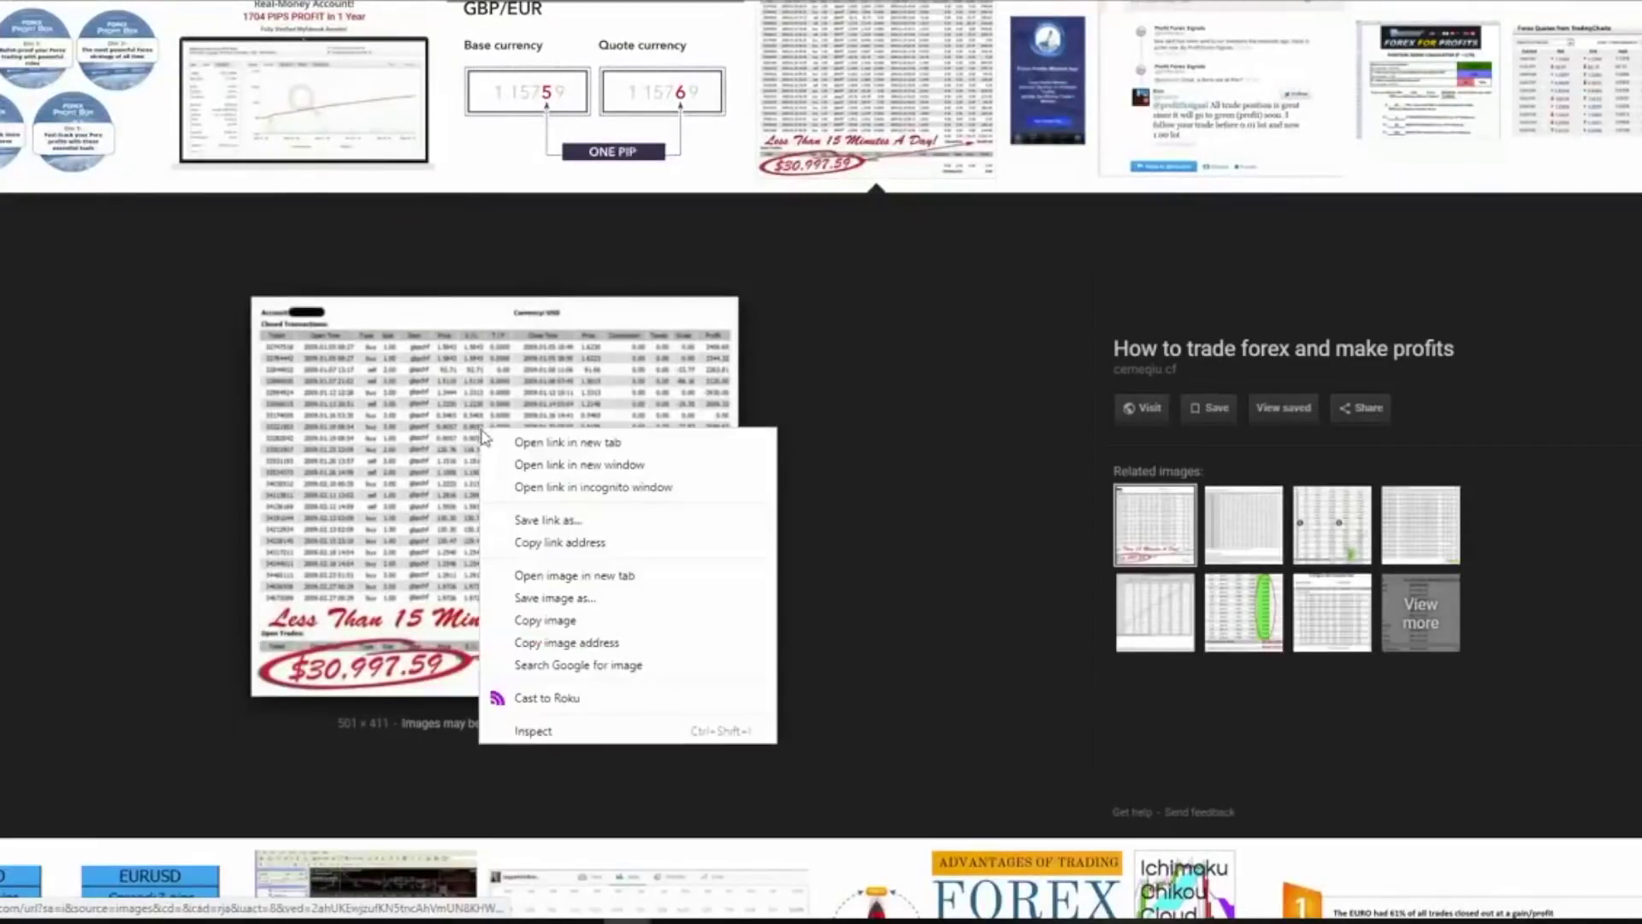
click(577, 651)
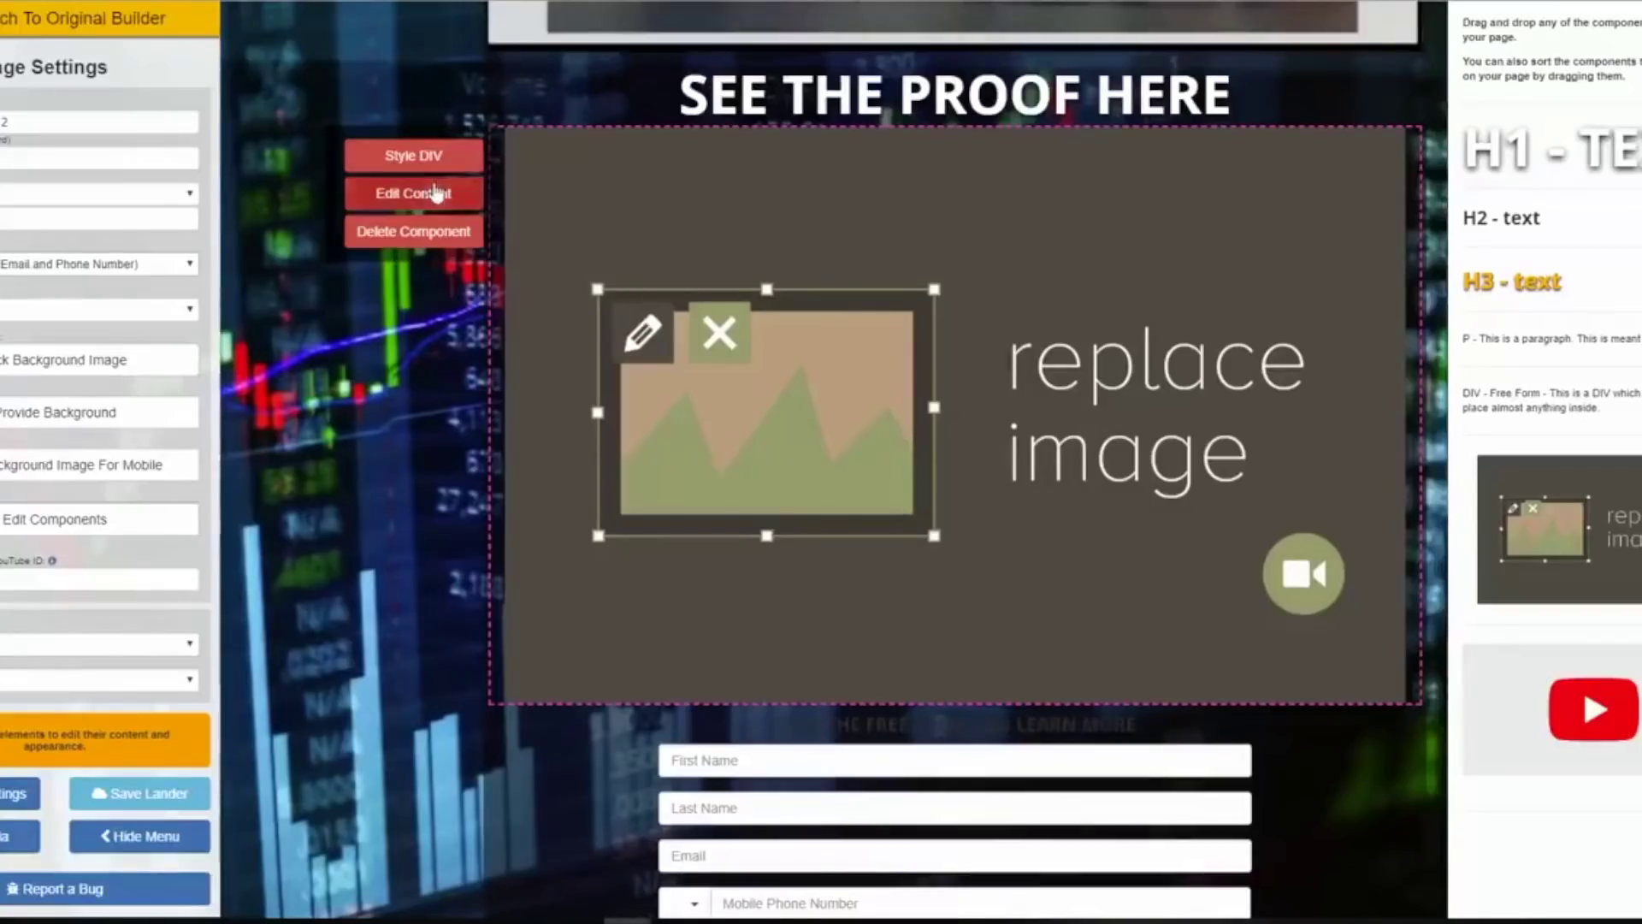
click(436, 191)
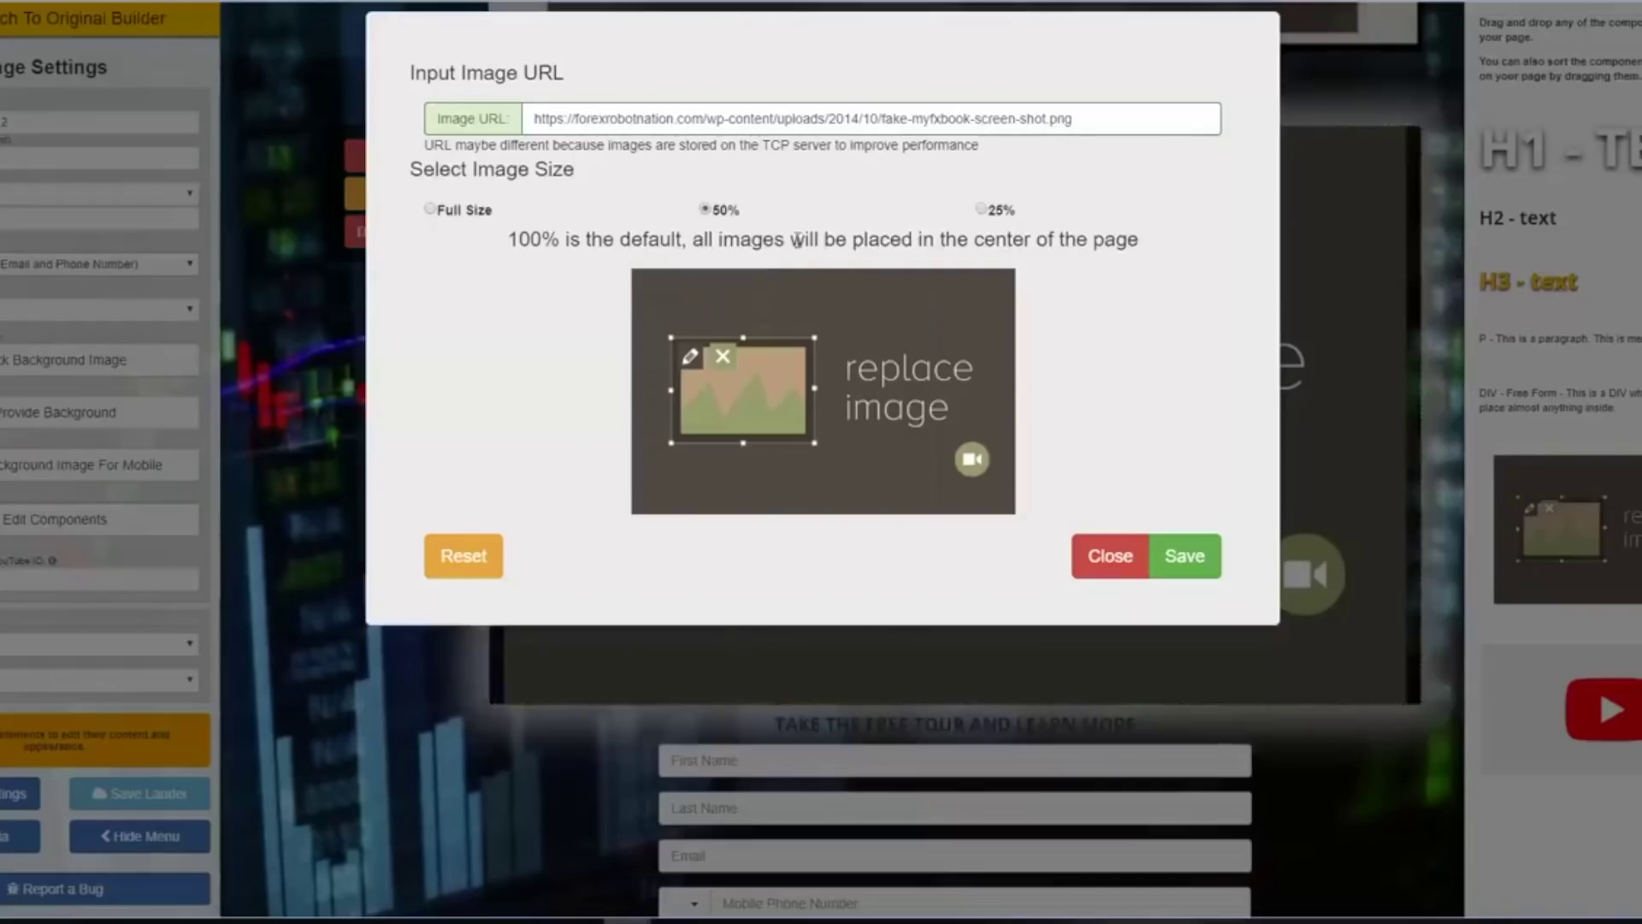
drag(1076, 120, 526, 124)
right_click(618, 123)
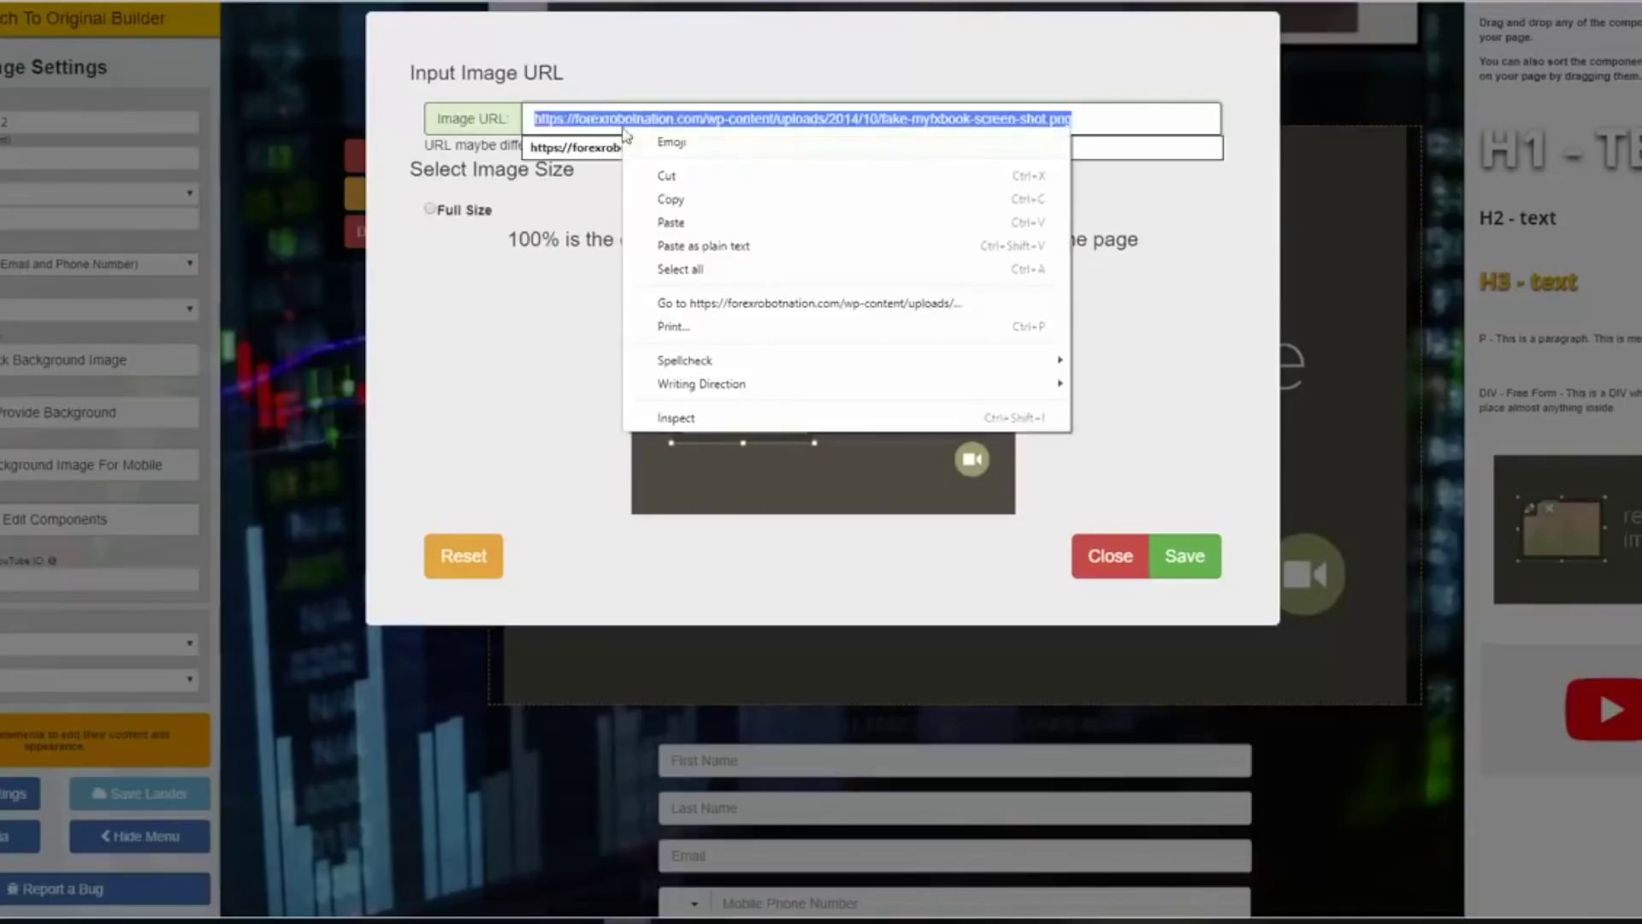
click(687, 228)
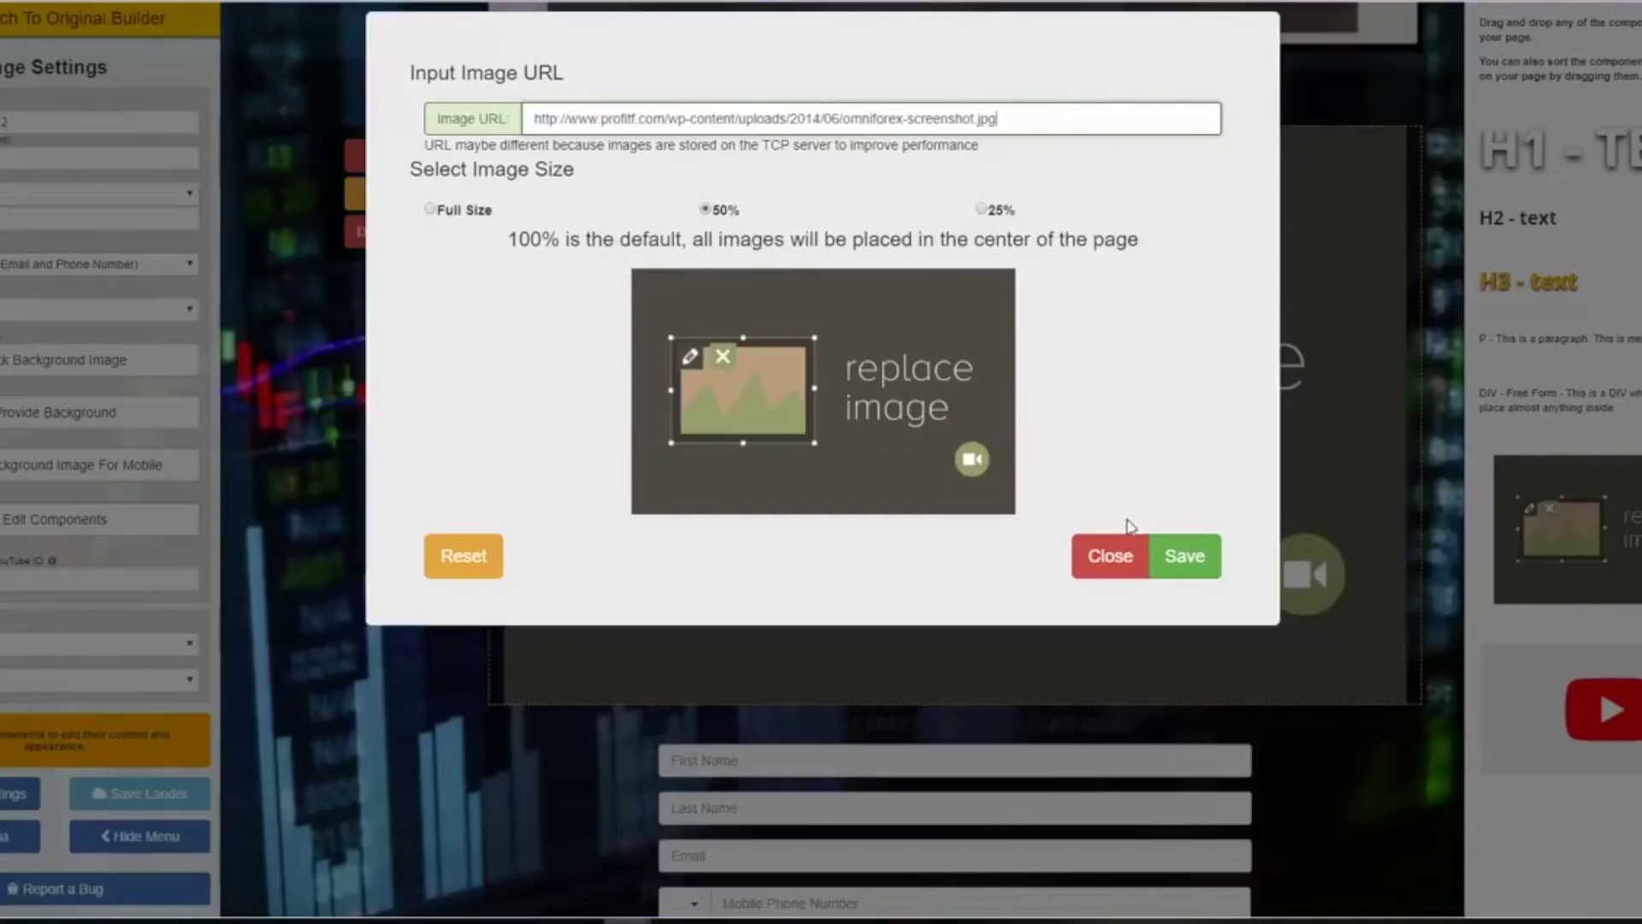
click(1182, 575)
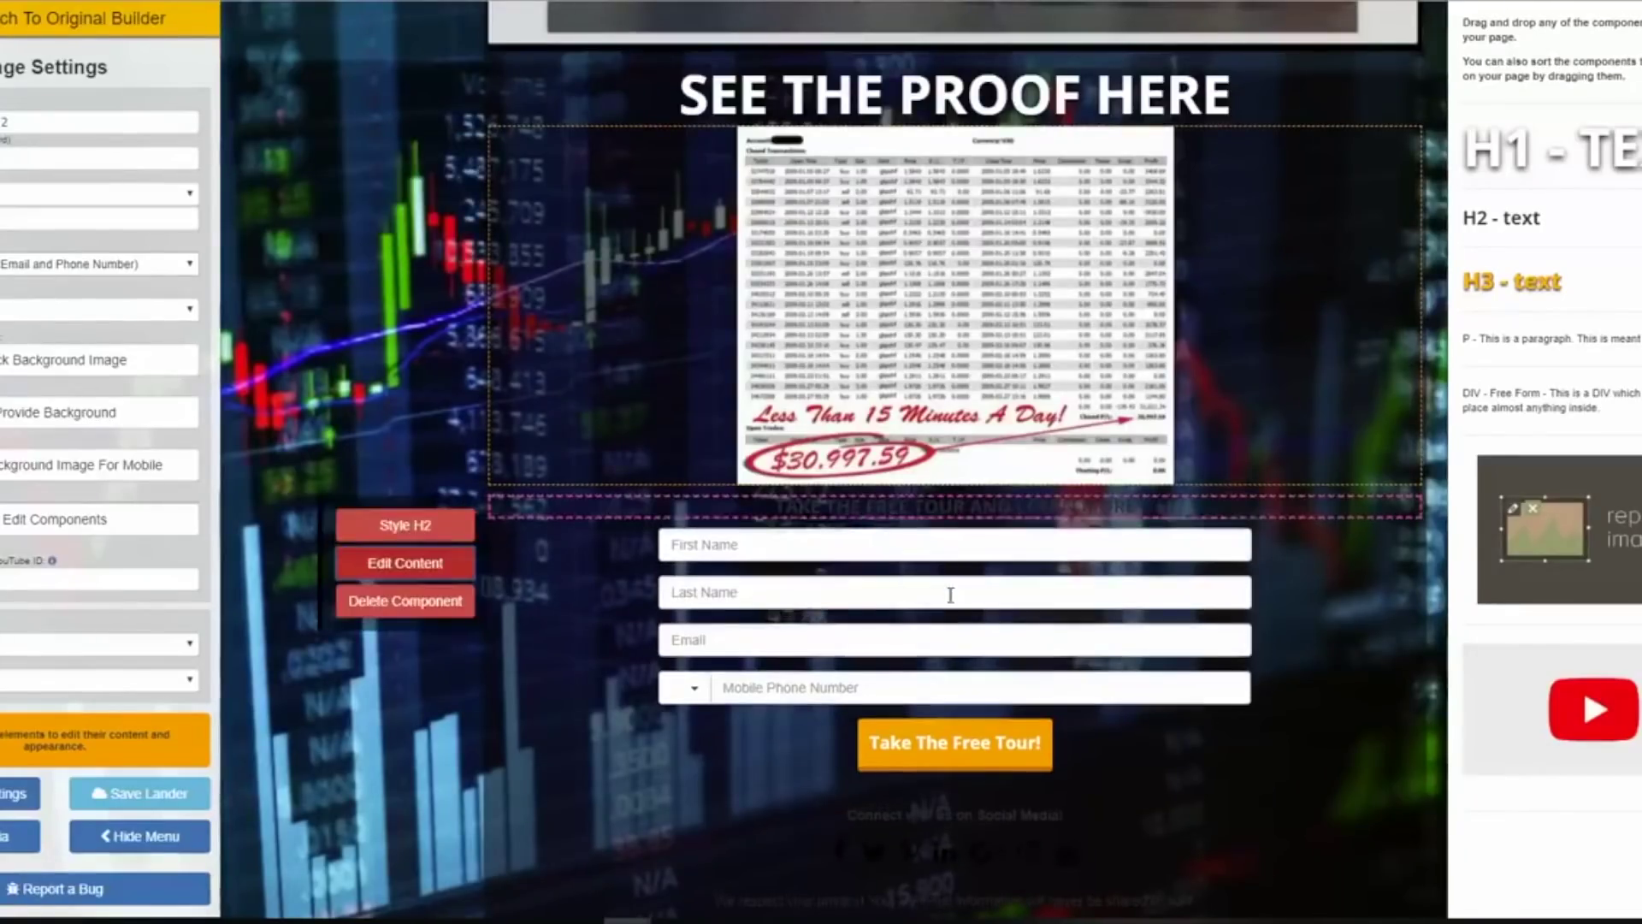
Replace the "TAKE THE FREE TOUR AND LEARN MORE" heading text with "GET STARTED JOIN ON THE BUTTON BELOW".
scroll(943, 363, up, 10)
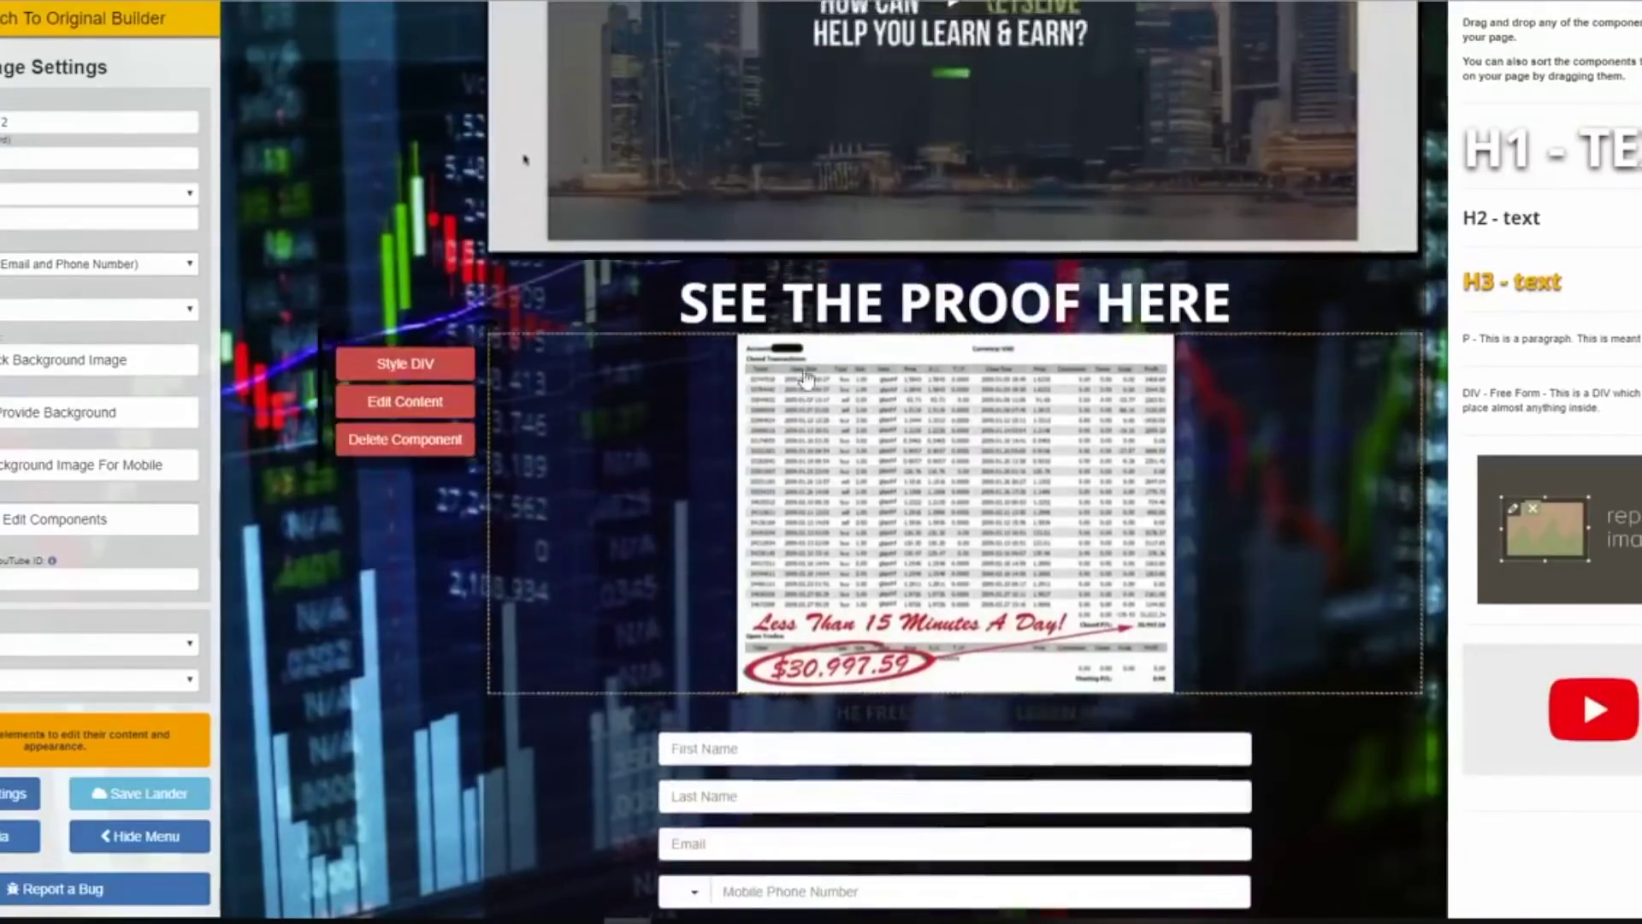
scroll(876, 307, down, 10)
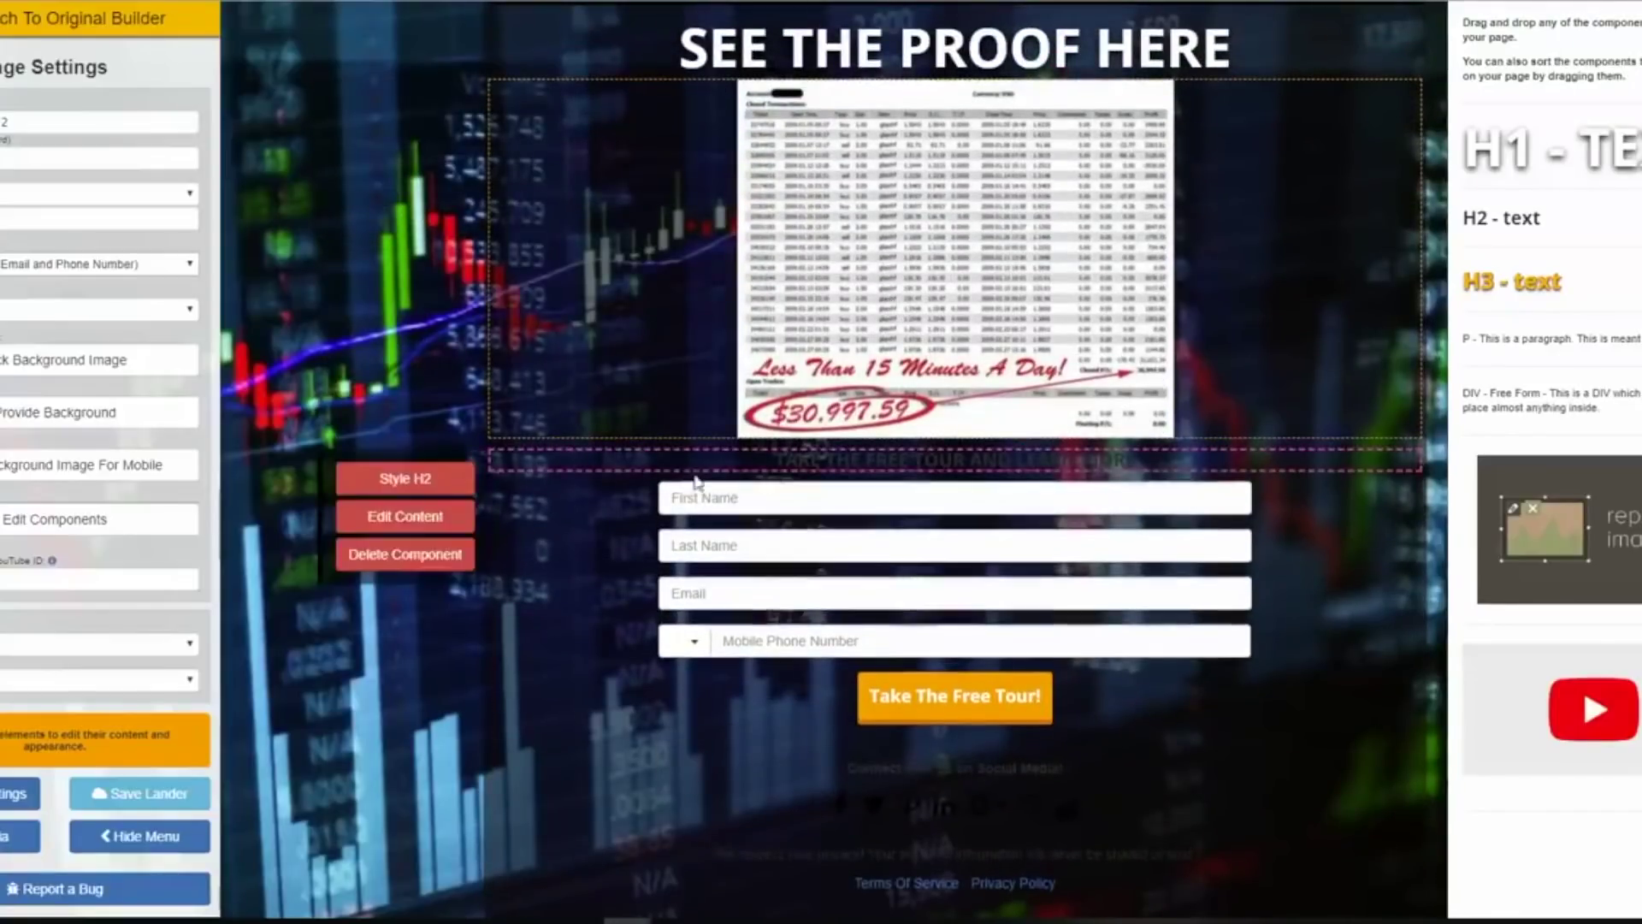
mouse_move(731, 466)
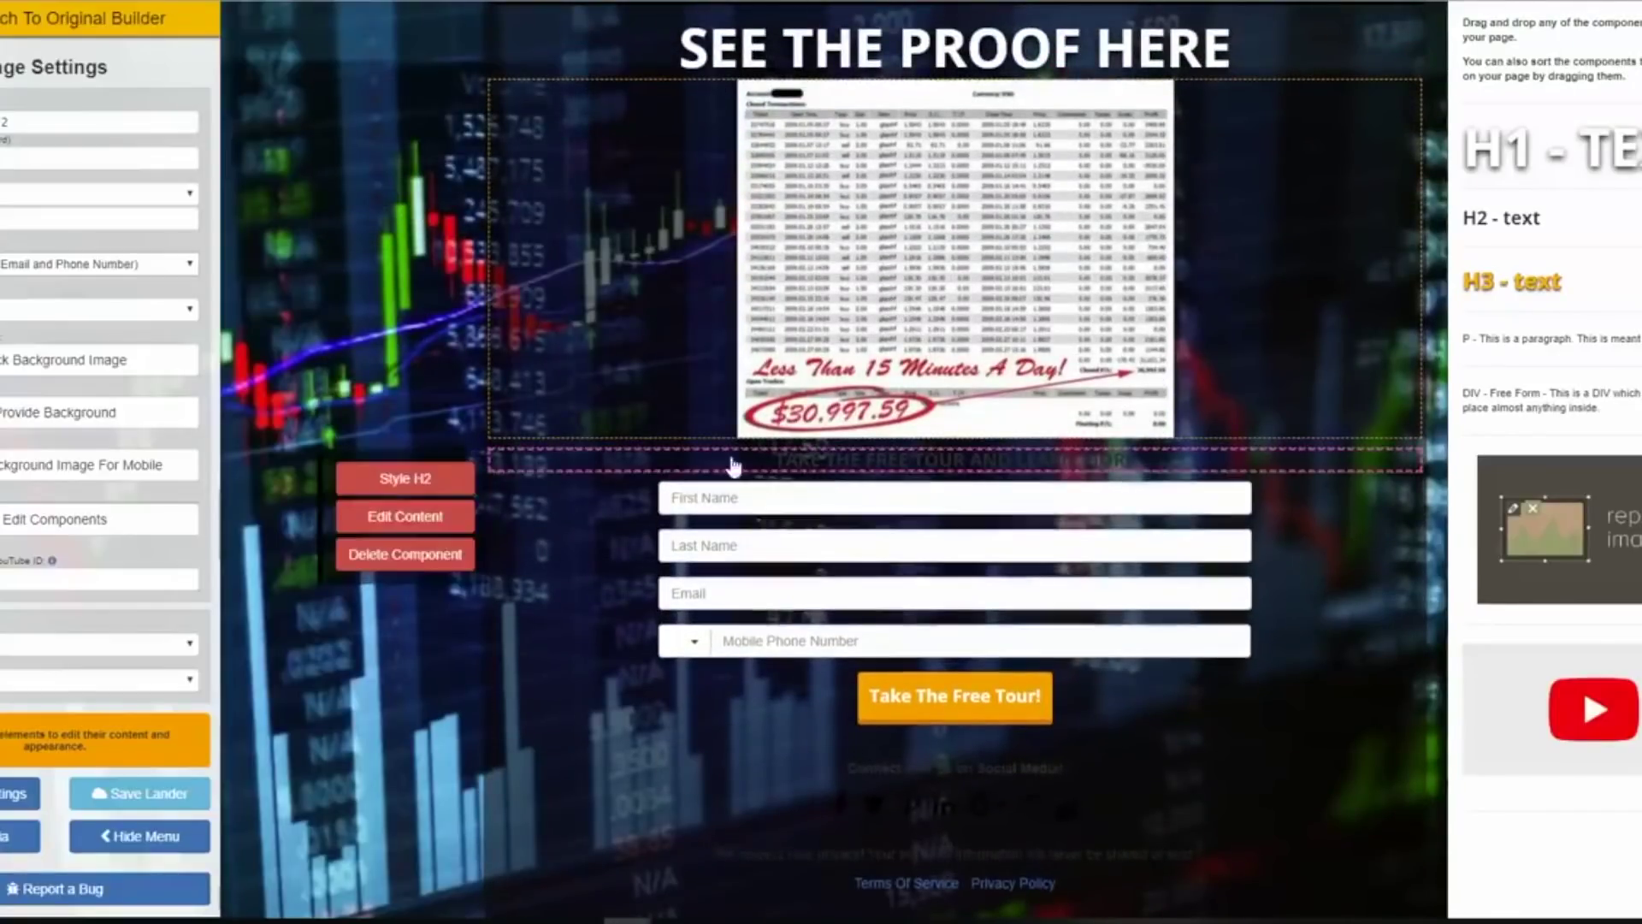
click(405, 516)
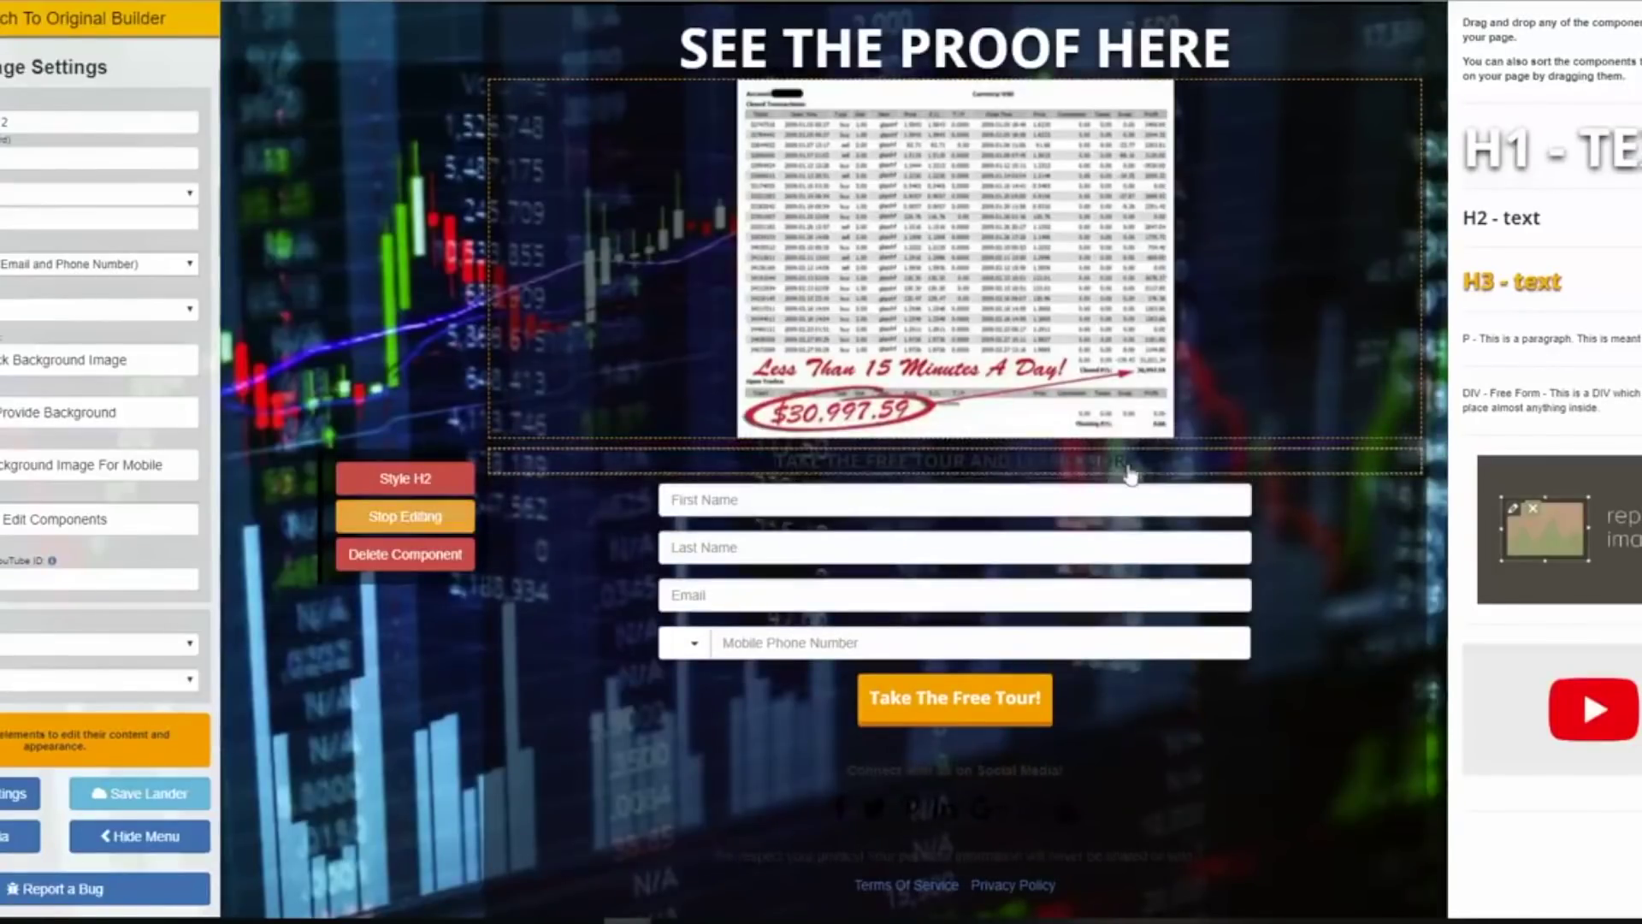
drag(1142, 463, 731, 470)
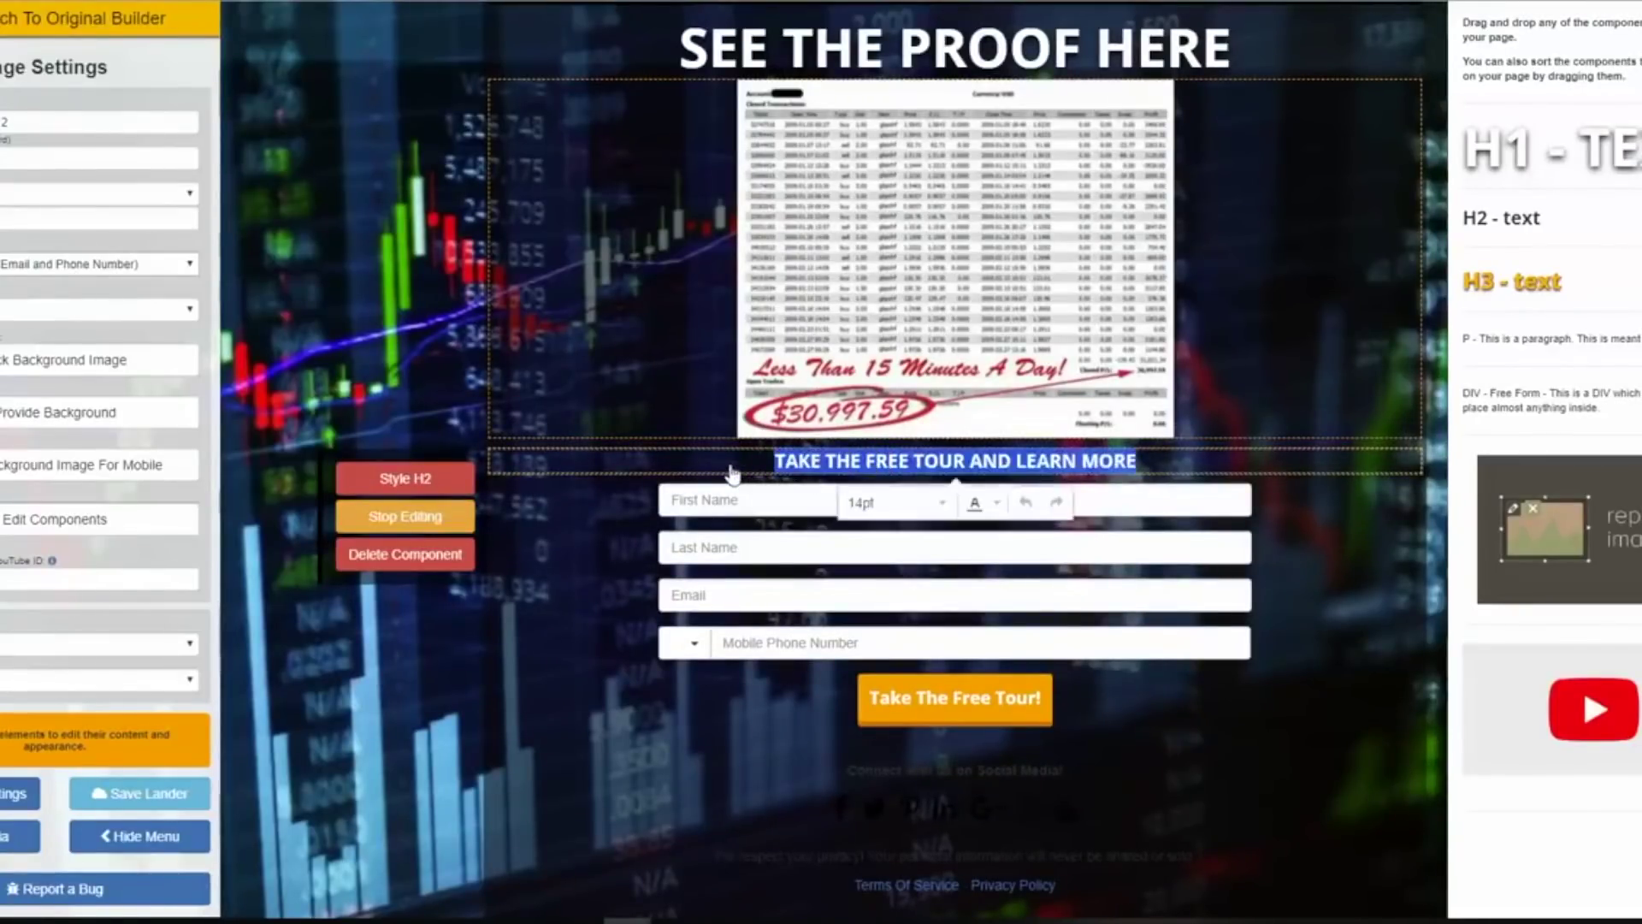
key(BackSpace)
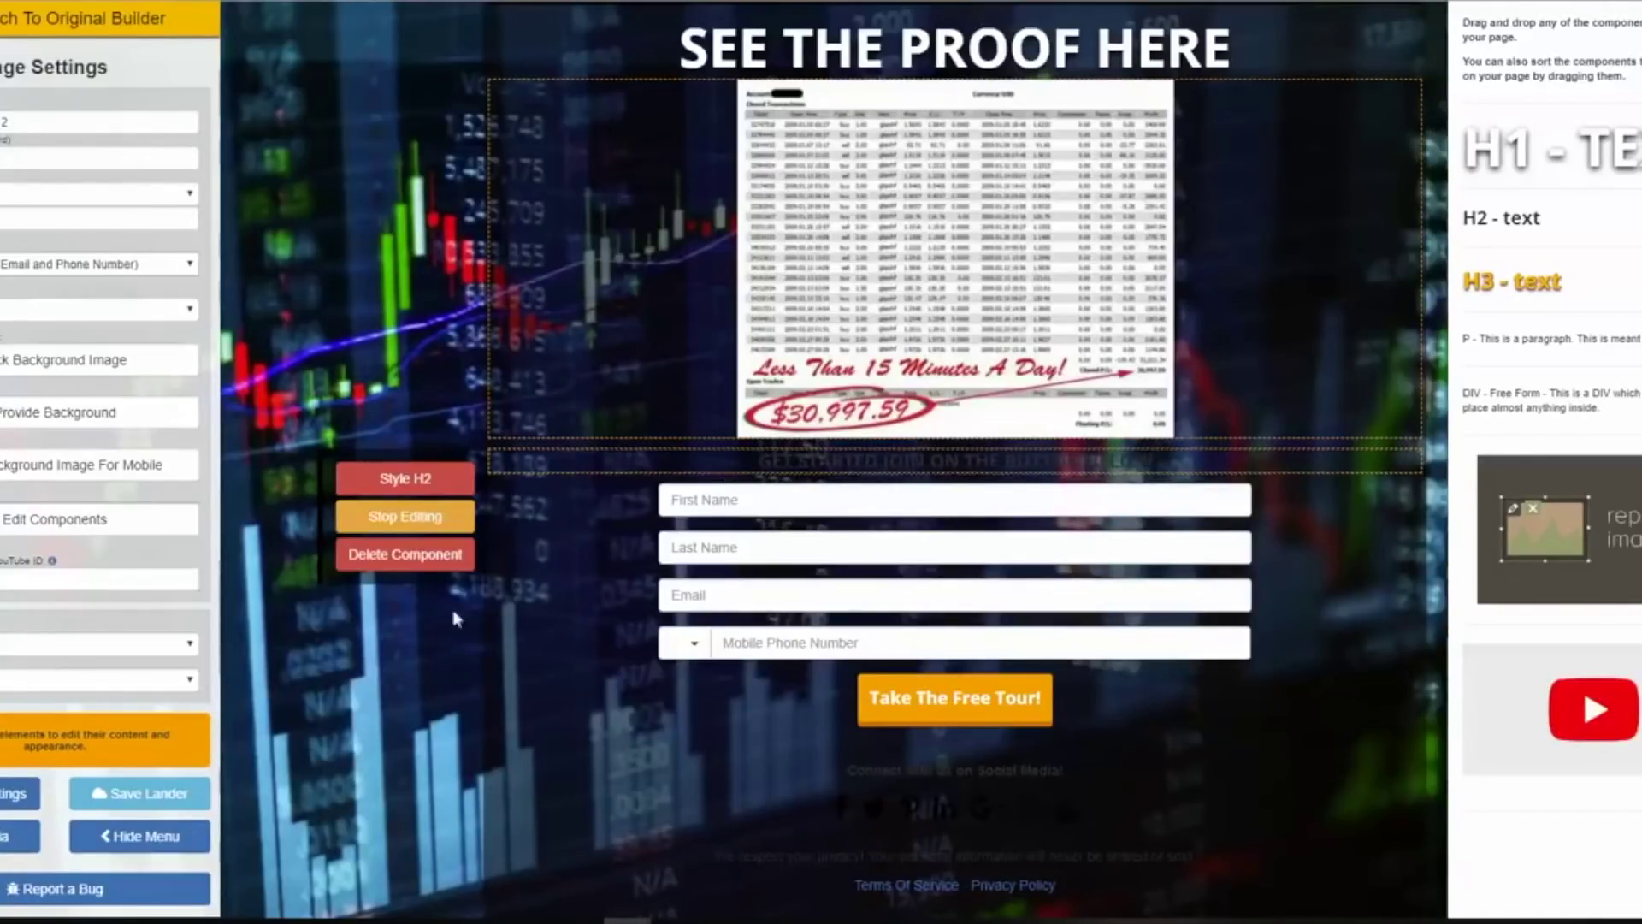
Open the text color picker in the style attributes of the heading above the sign-up form.
click(445, 481)
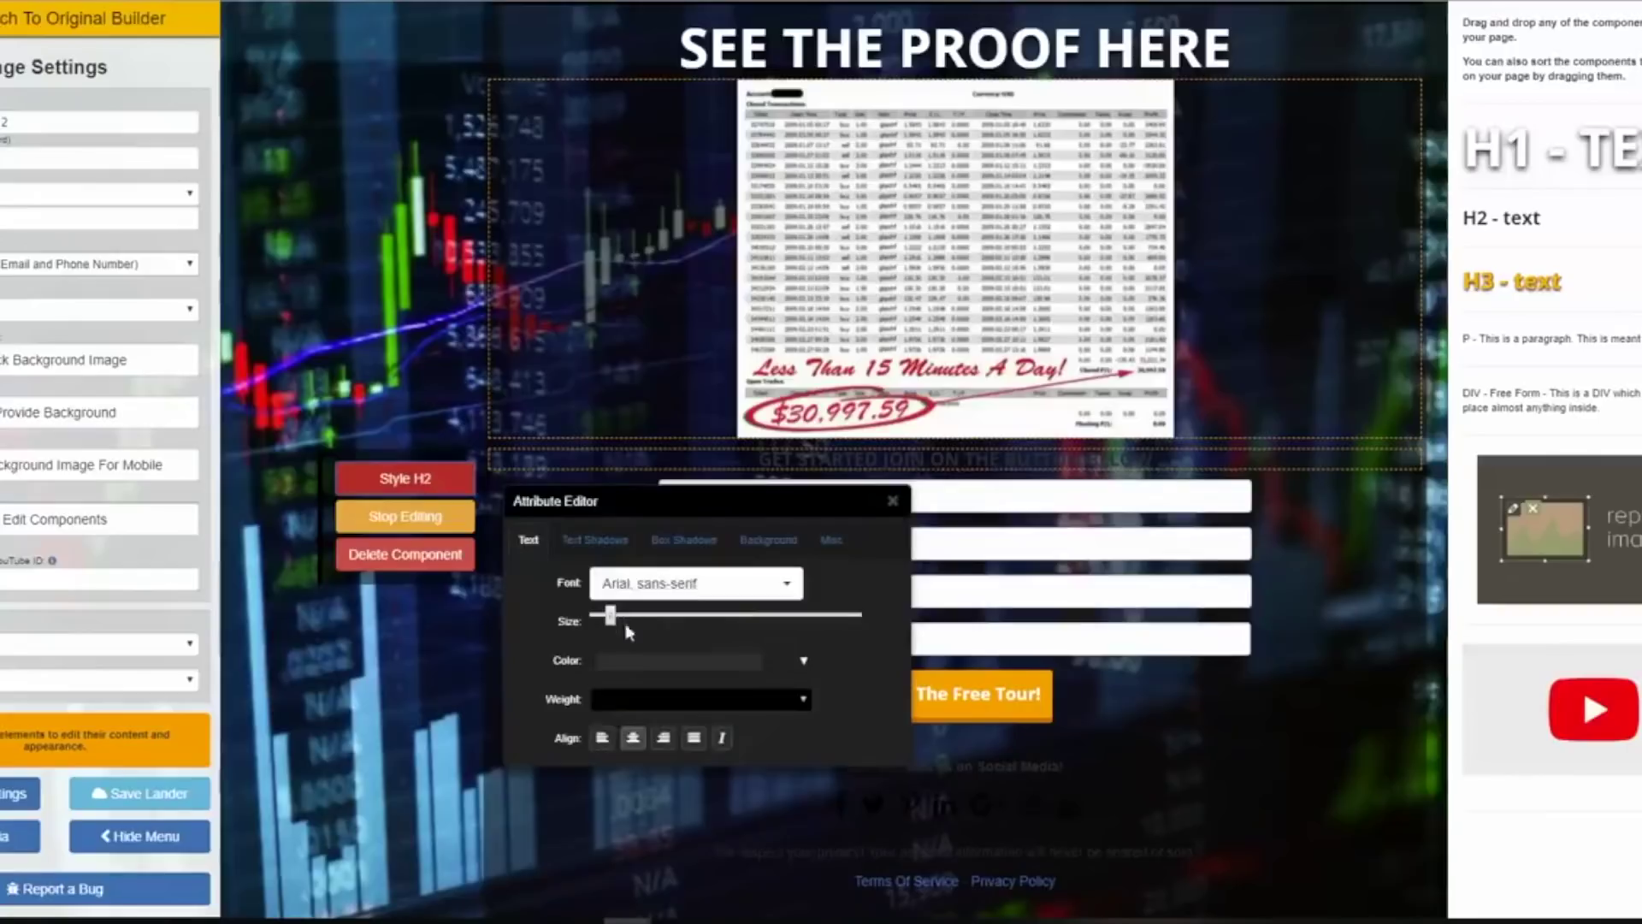
click(623, 668)
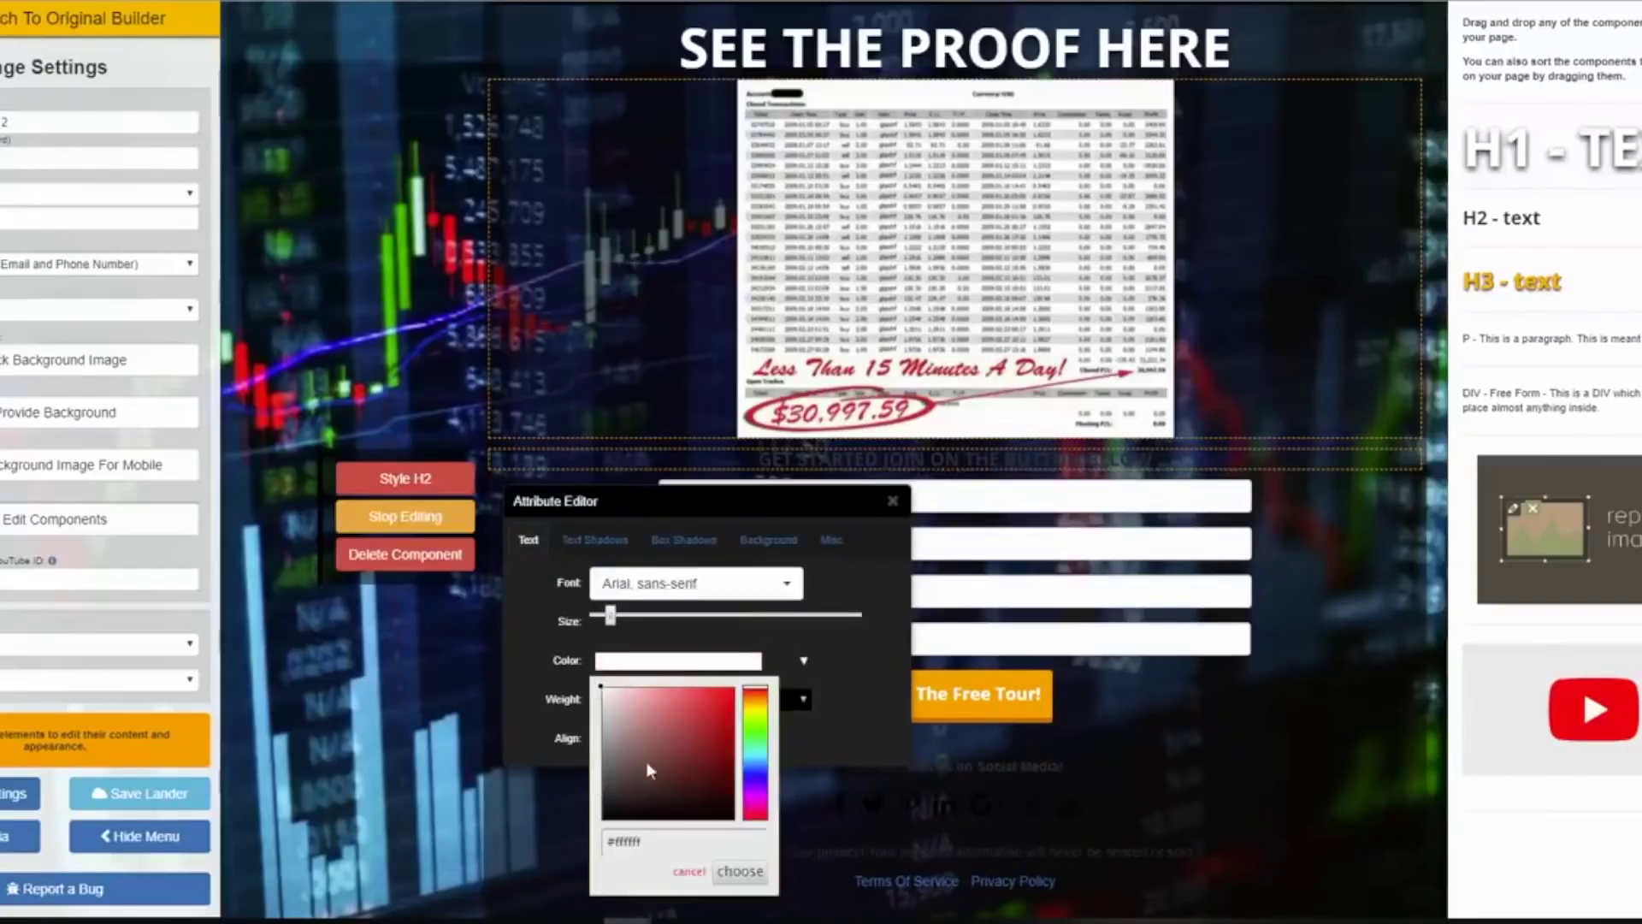